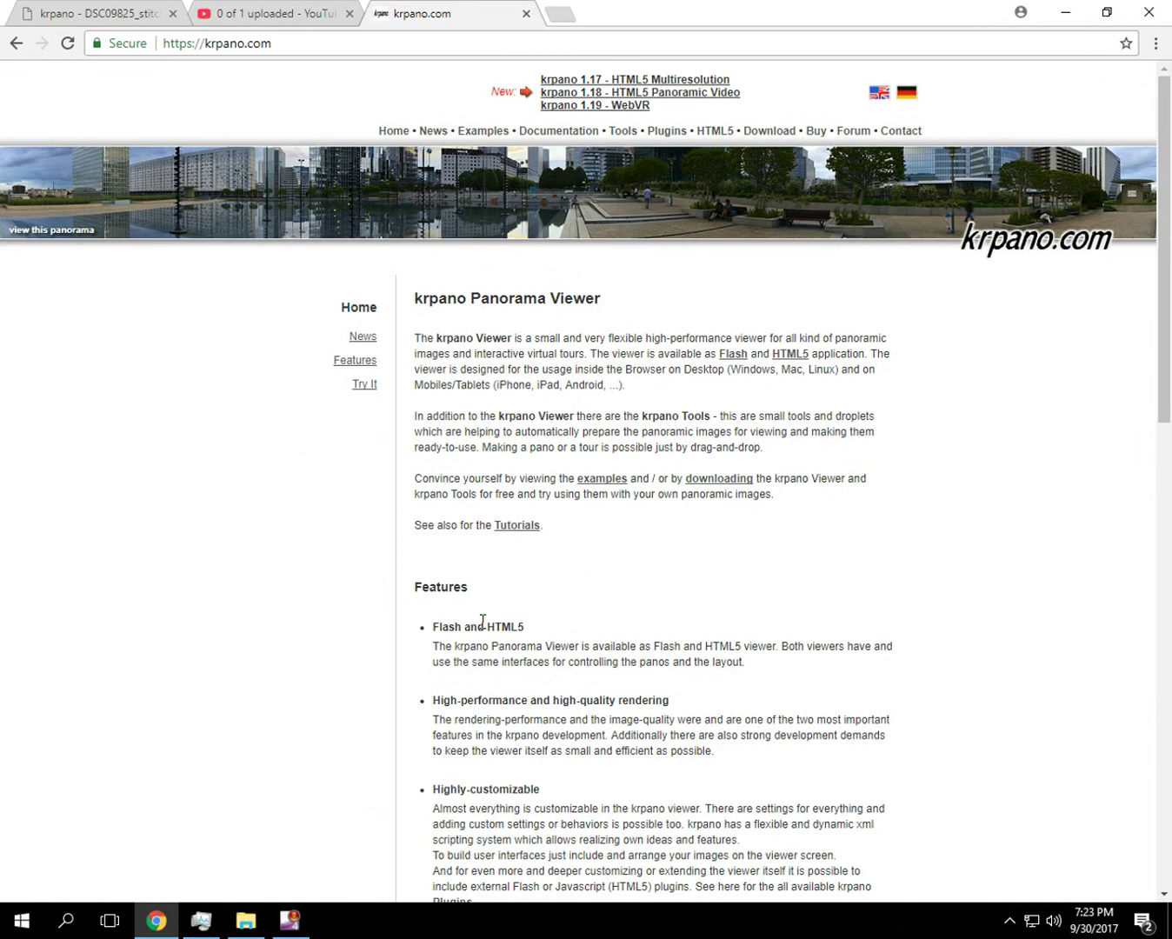
Step: Try the krpano 1.19 WebVR demo in simulated VR, then return to the krpano.com home page
scroll(482, 622, down, 2)
scroll(482, 625, up, 2)
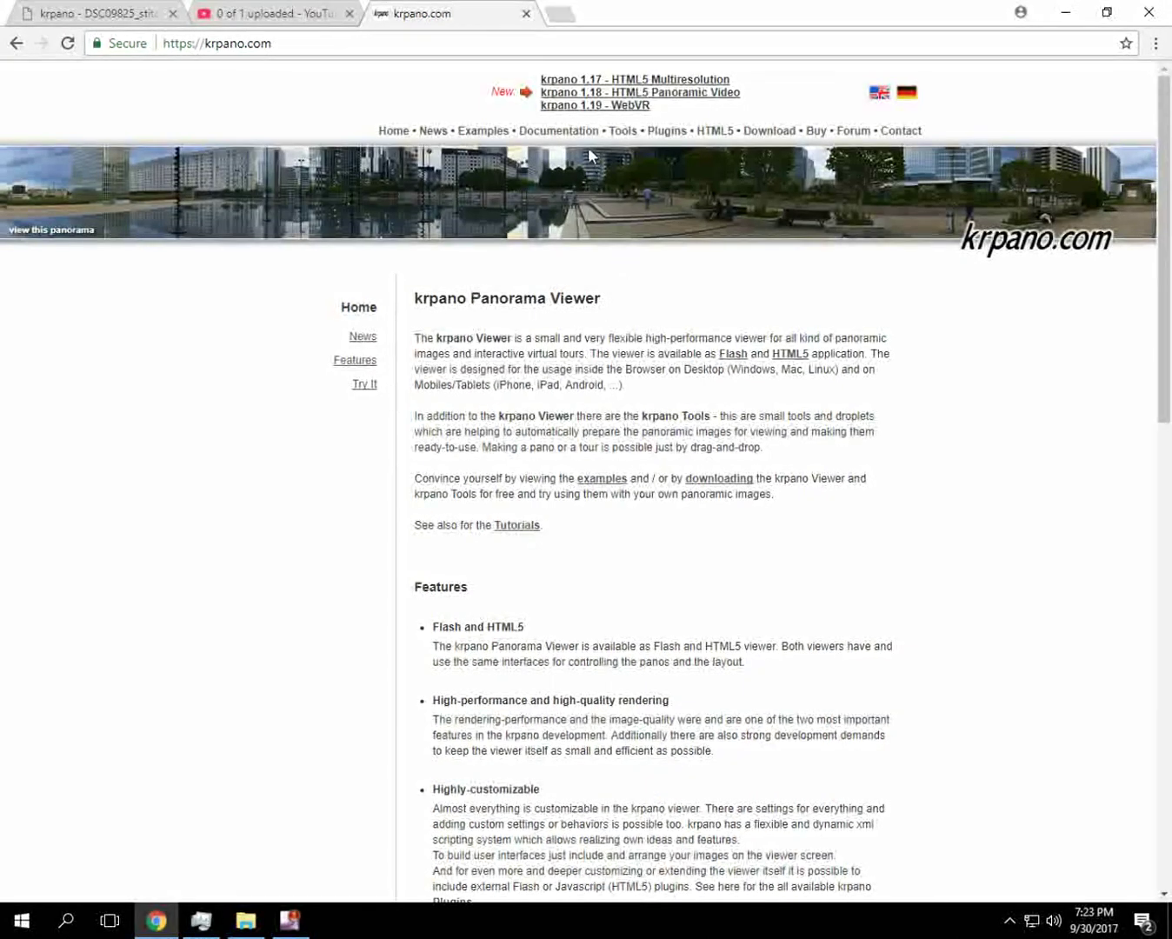
click(601, 105)
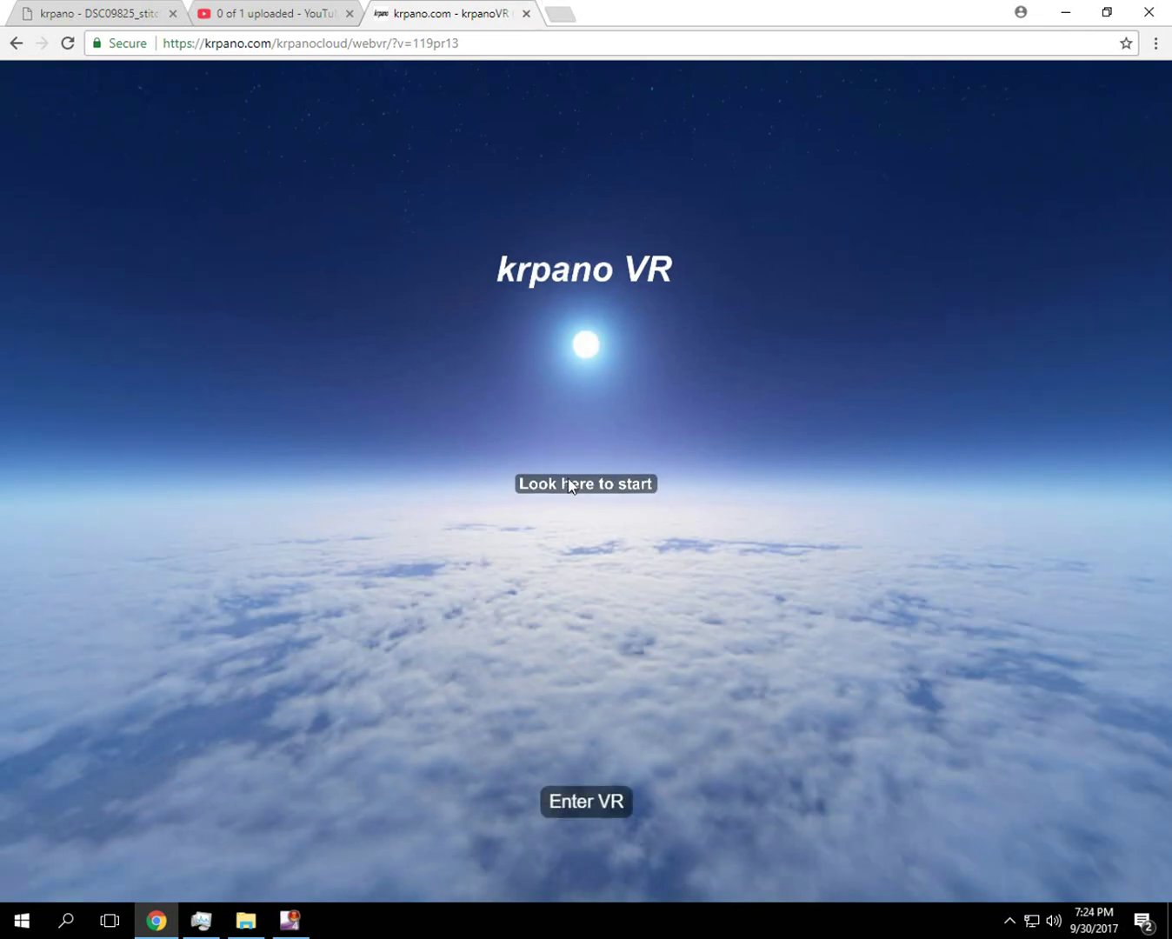
click(574, 810)
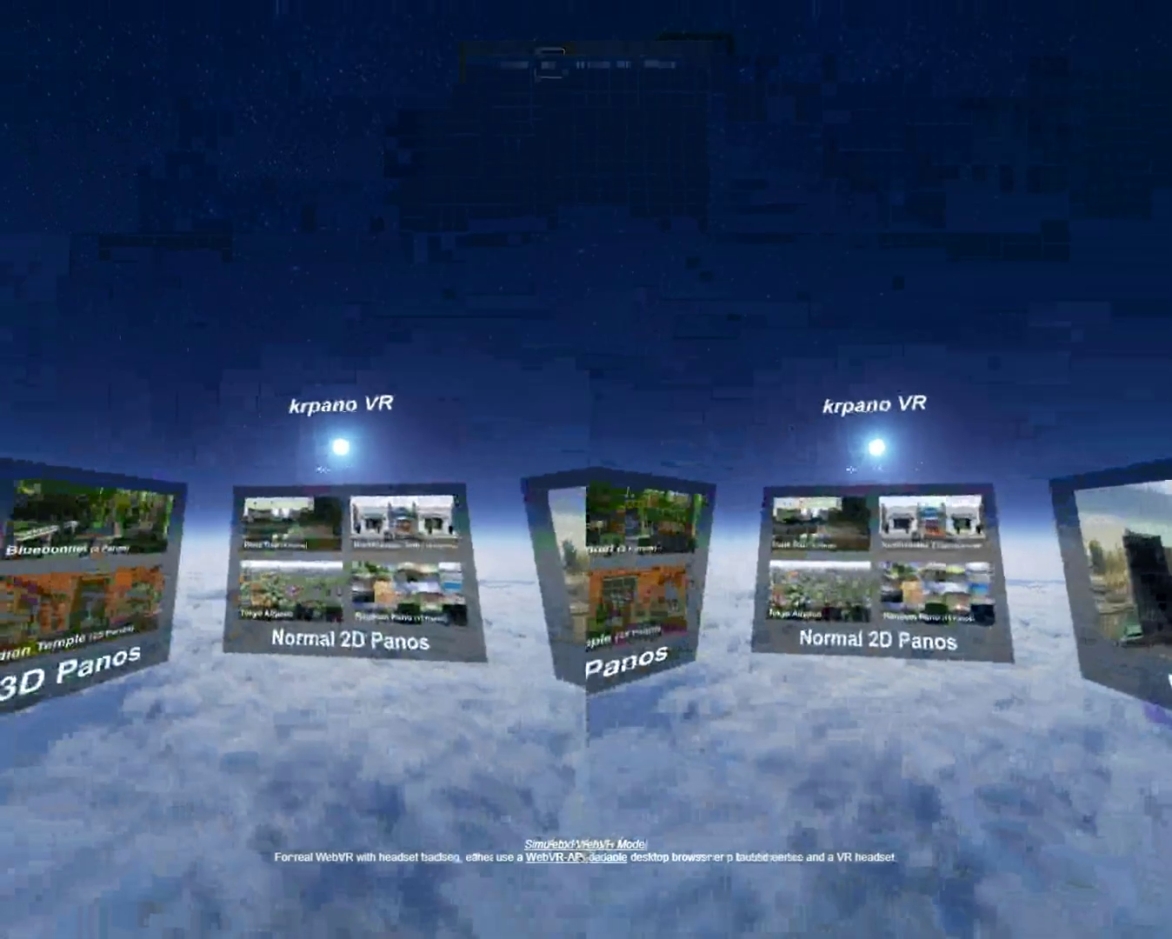
key(Escape)
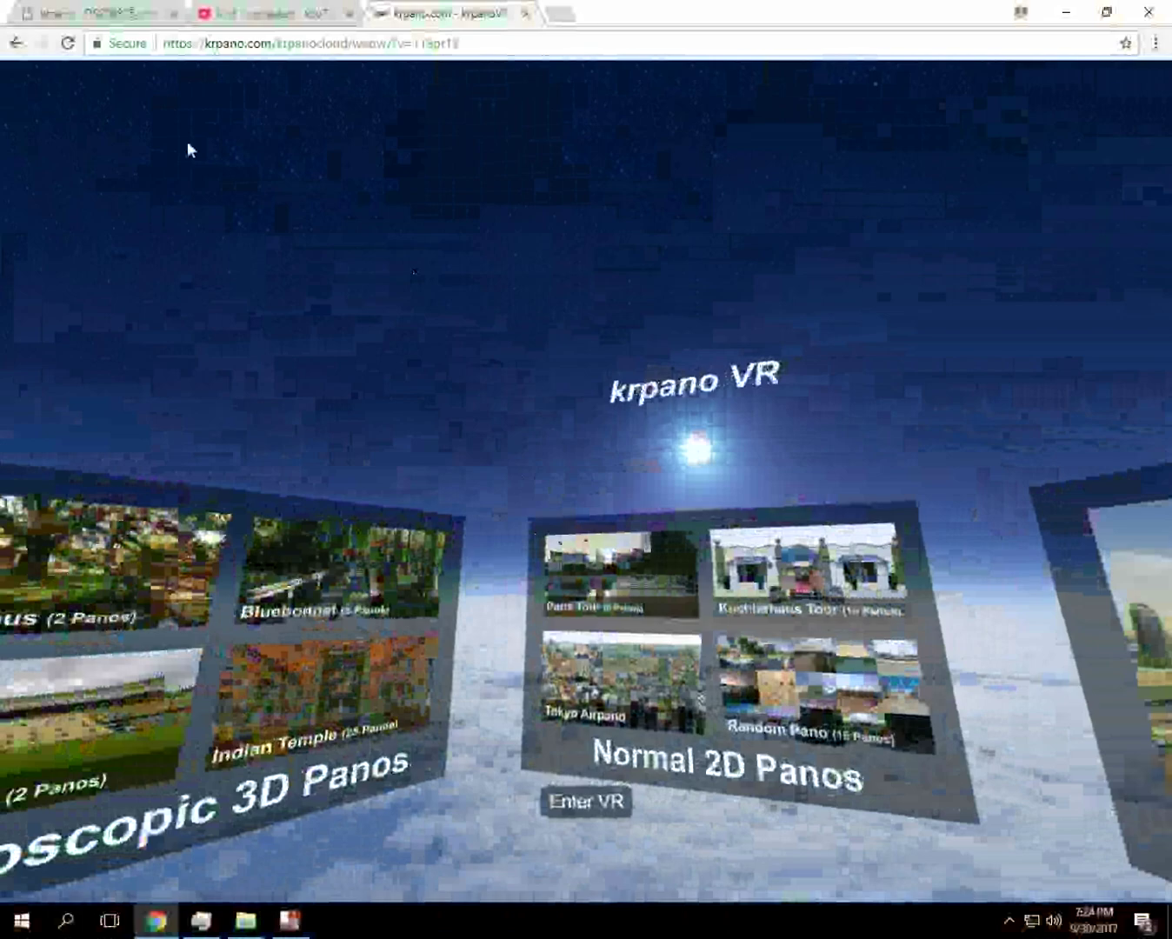
click(15, 42)
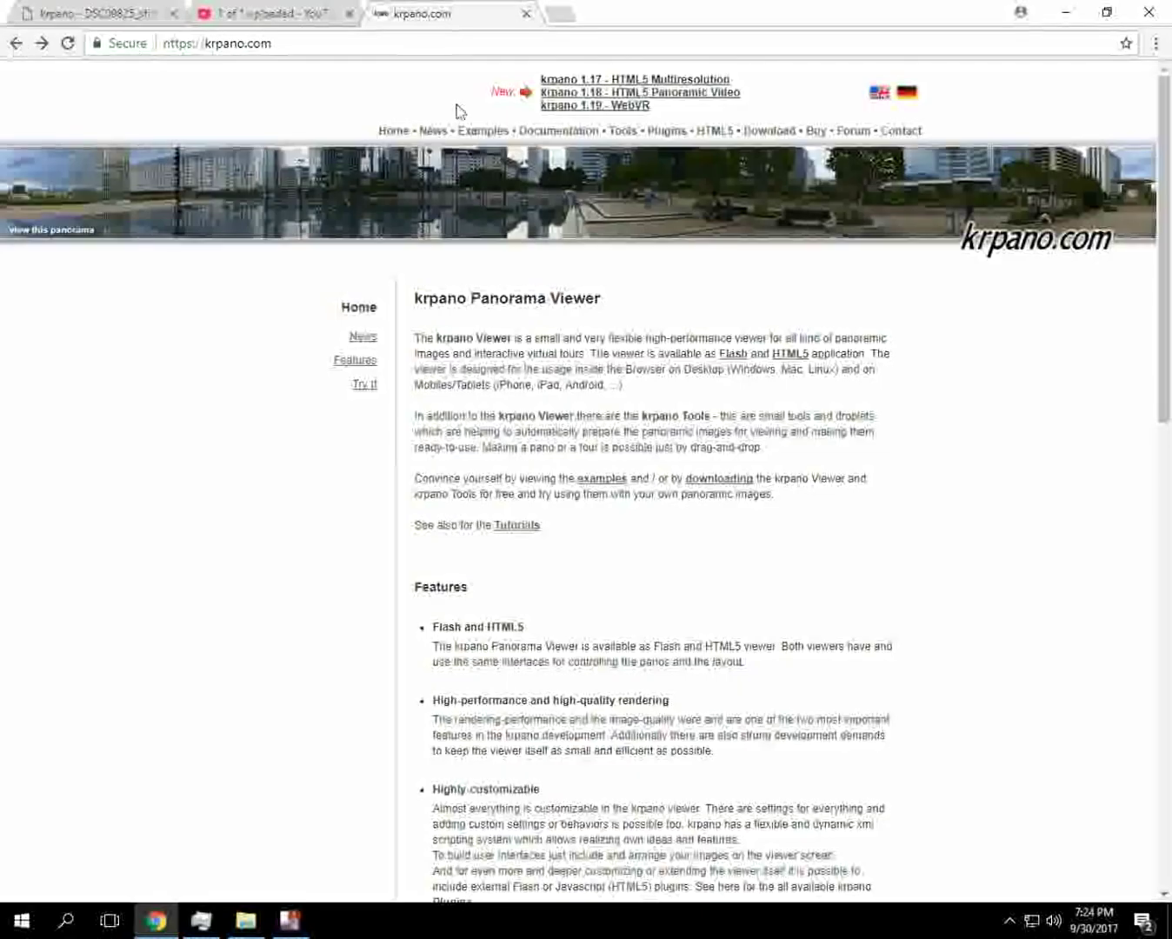
Step: Open the Tokyo 45 Gigapixel multiresolution demo, zoom into the city, then zoom back out
click(610, 83)
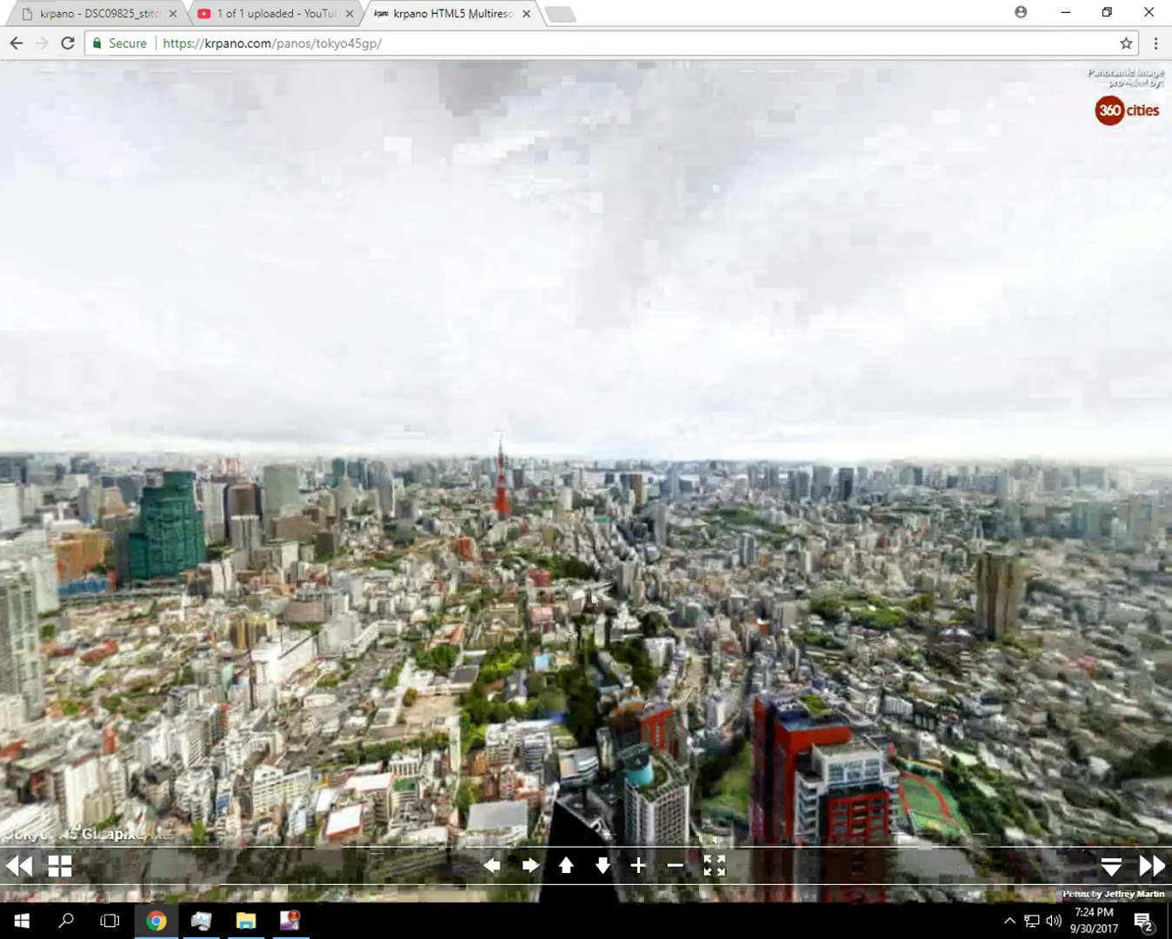
scroll(594, 597, up, 8)
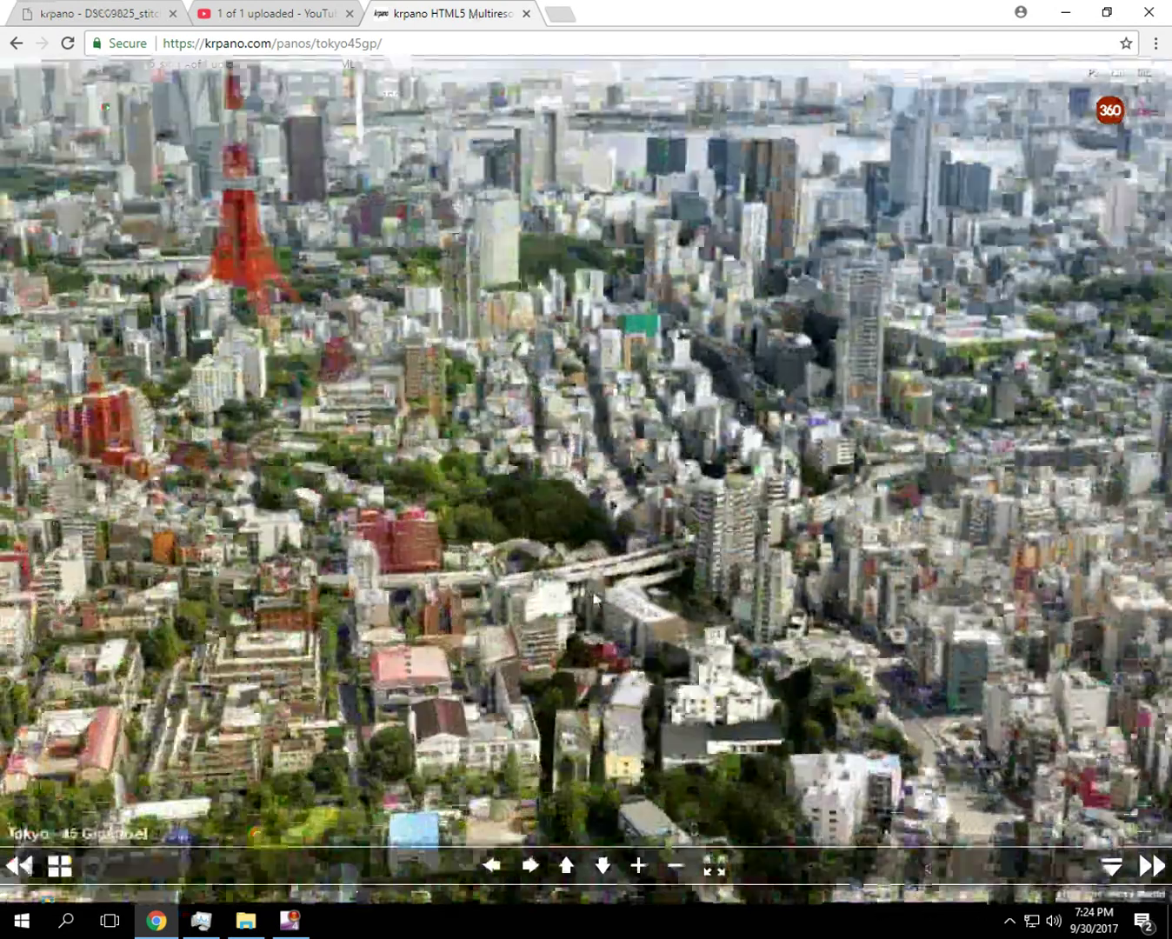
scroll(594, 598, up, 6)
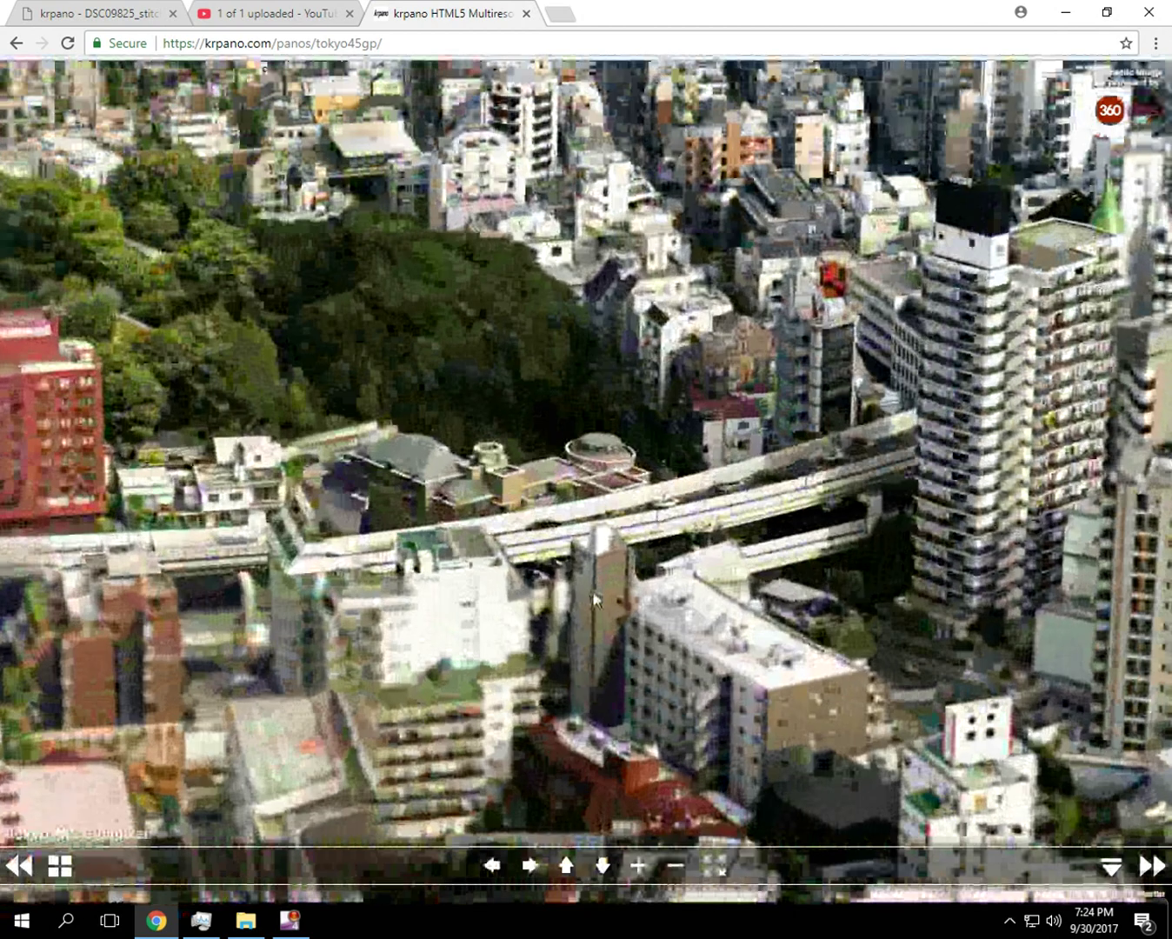
scroll(594, 598, up, 2)
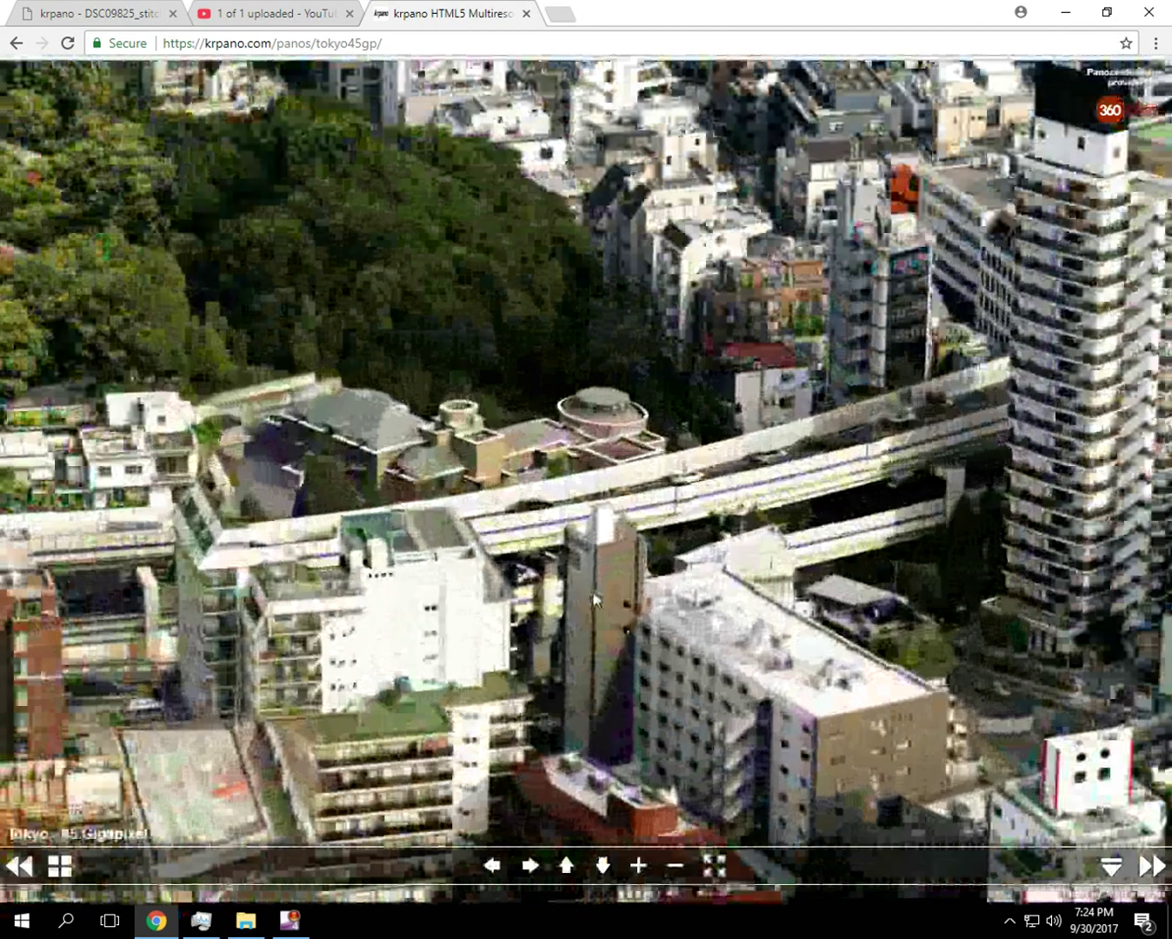
scroll(594, 599, up, 2)
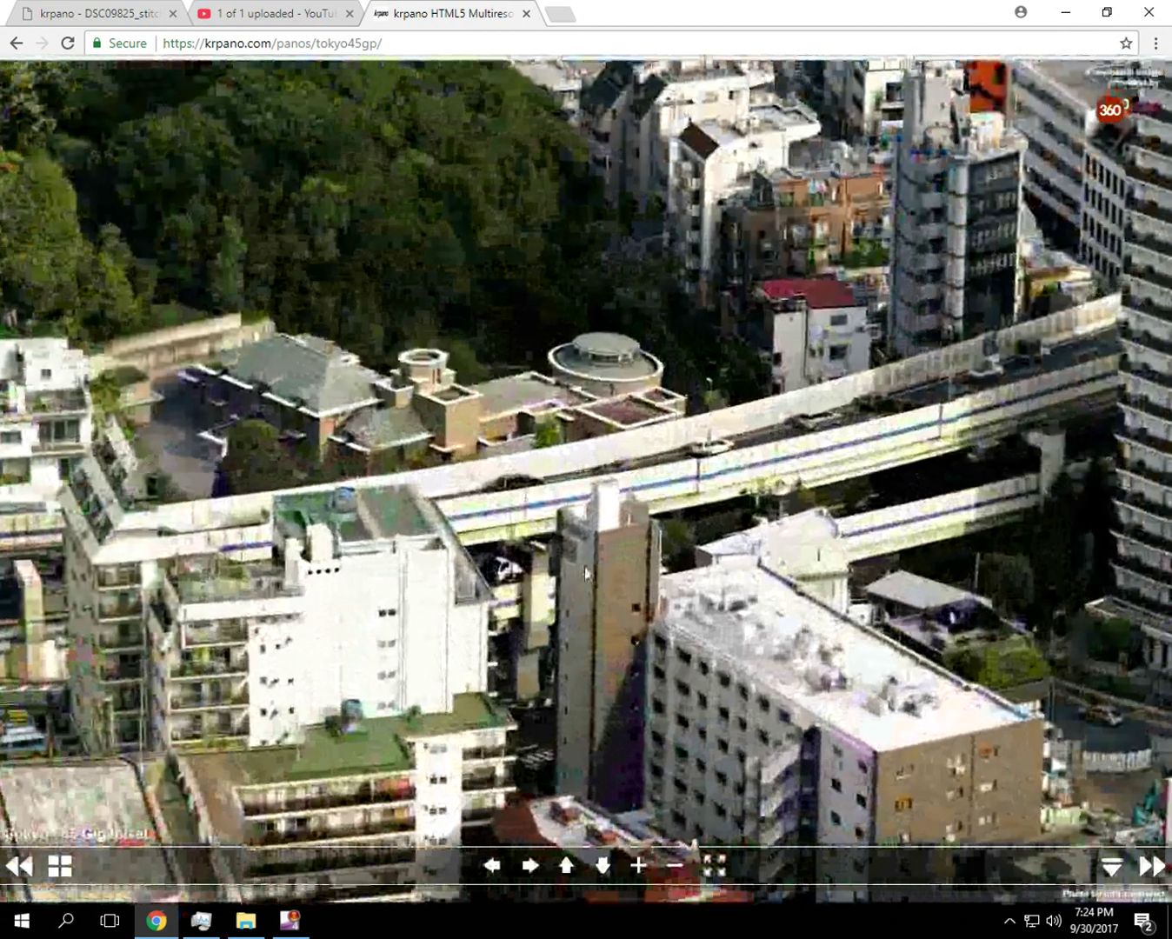
scroll(584, 572, up, 1)
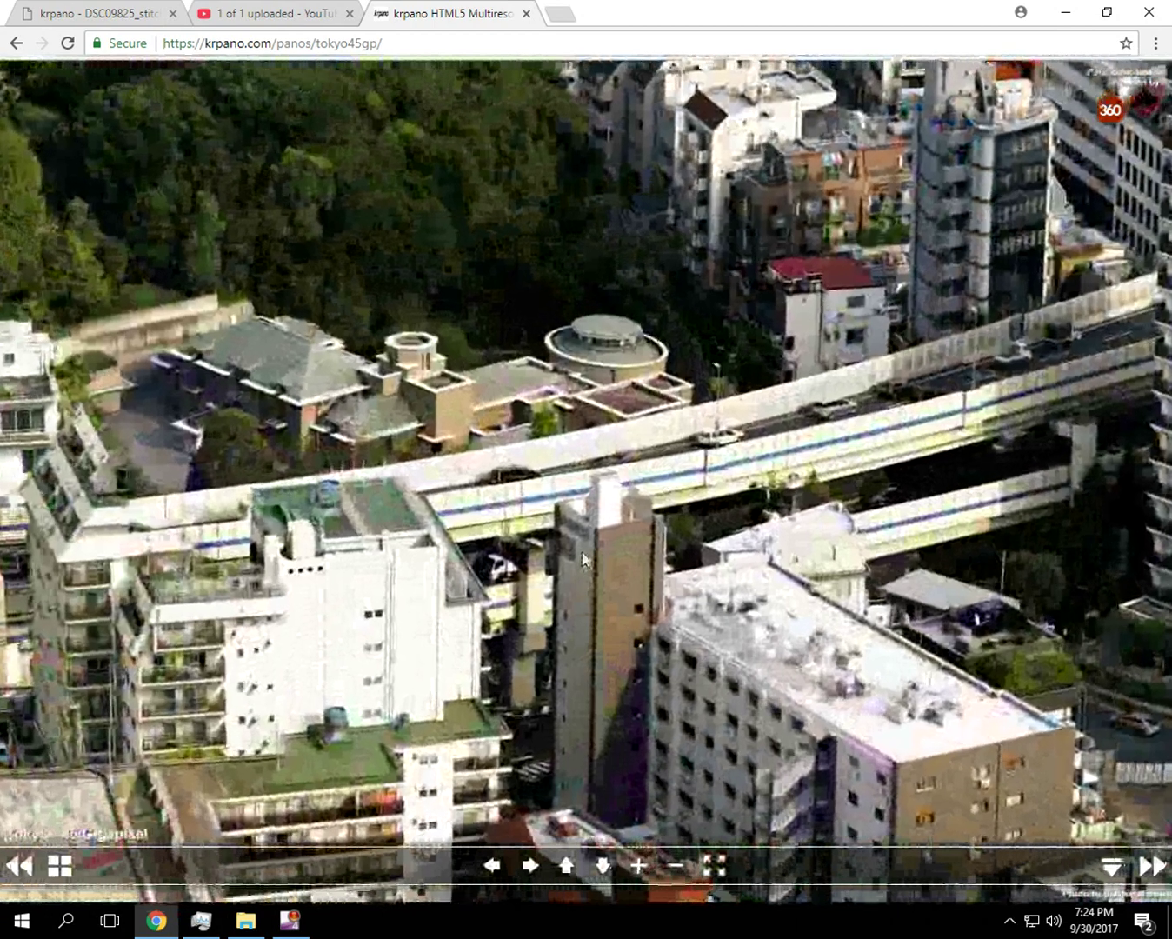
scroll(580, 557, down, 1)
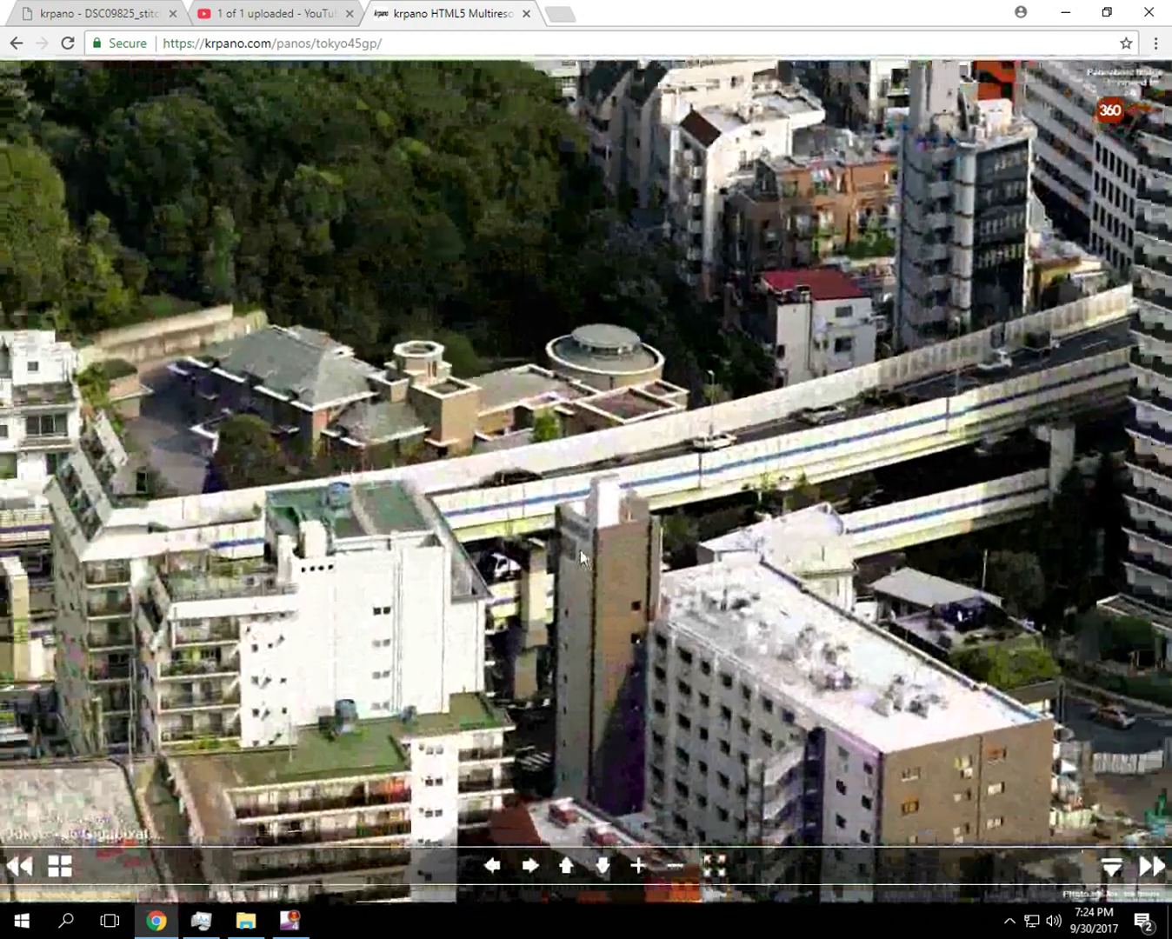
scroll(581, 558, down, 3)
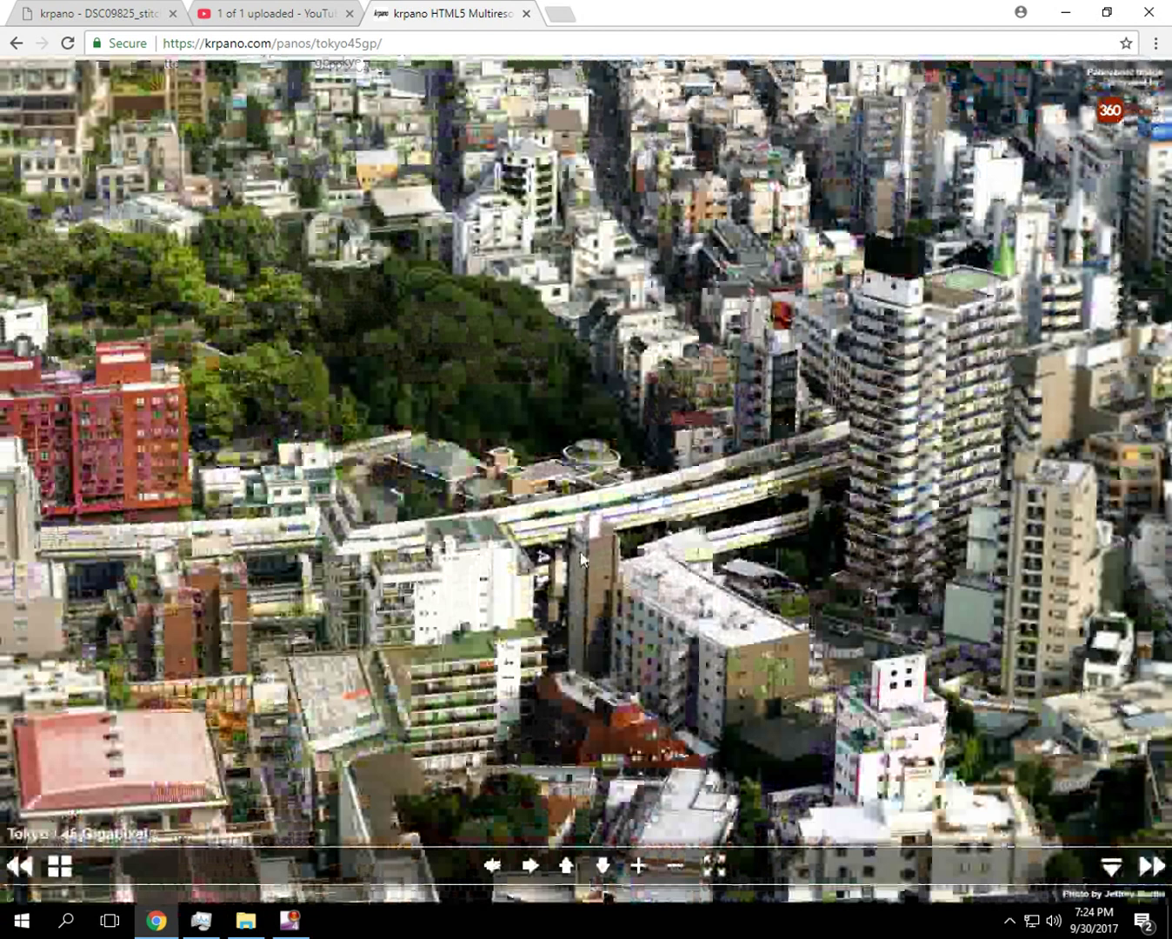
scroll(580, 552, down, 5)
scroll(580, 558, down, 3)
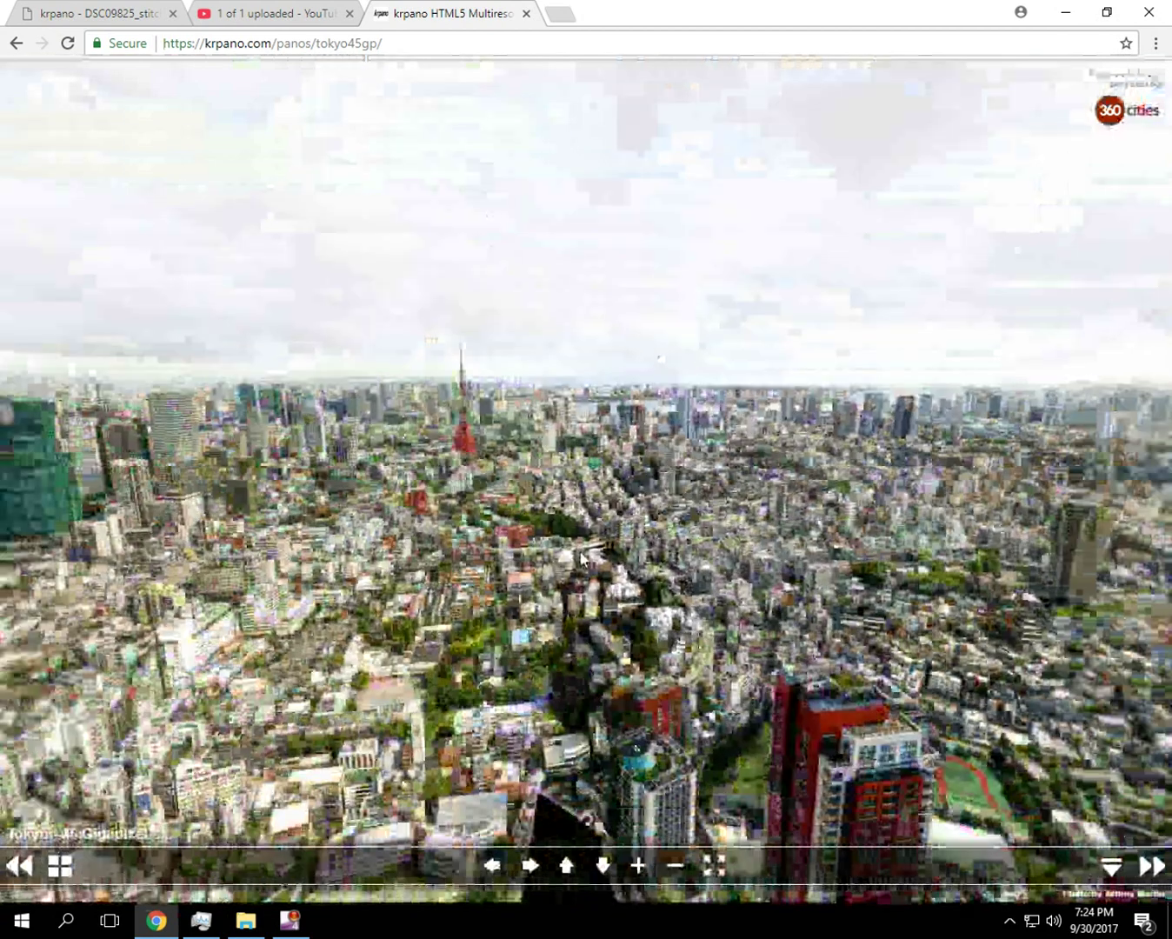
scroll(579, 557, down, 3)
scroll(580, 557, down, 3)
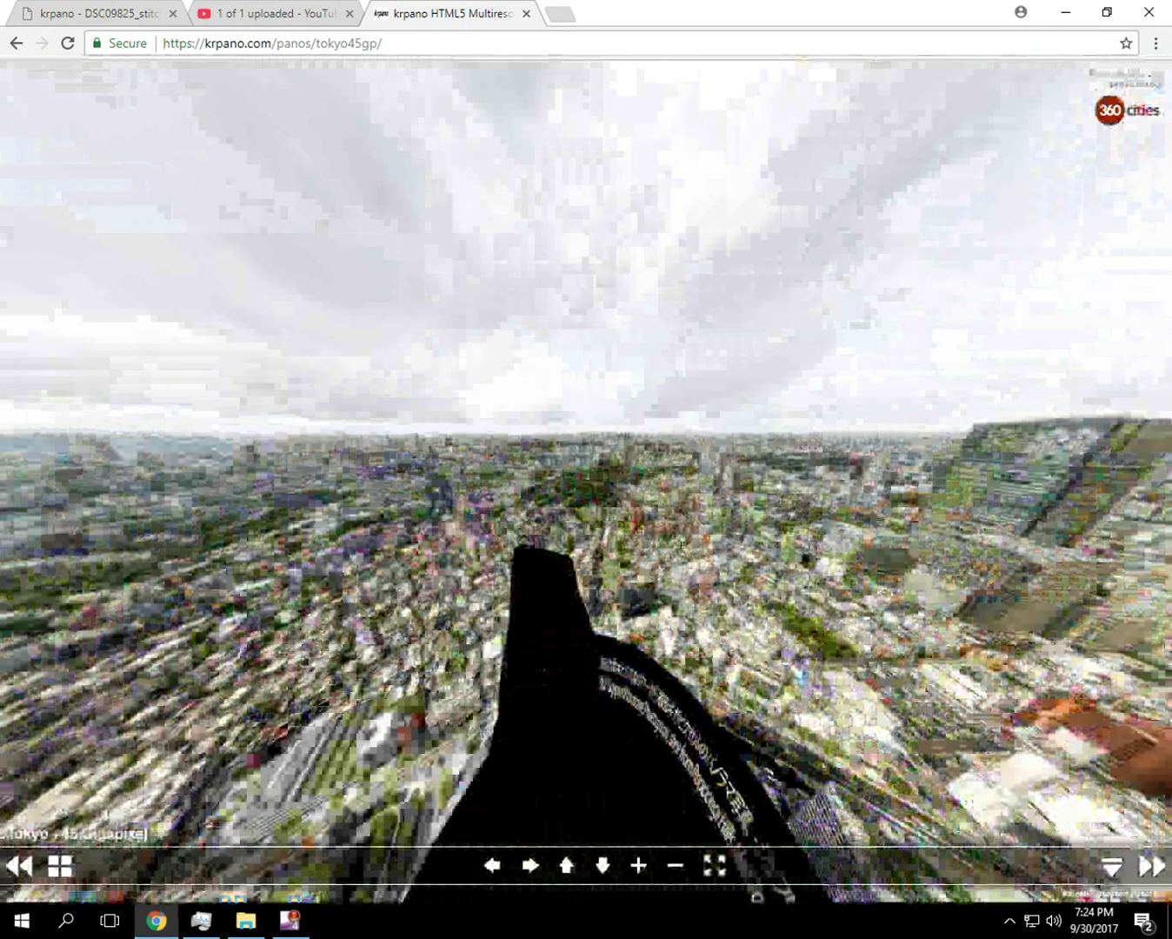
scroll(581, 557, up, 3)
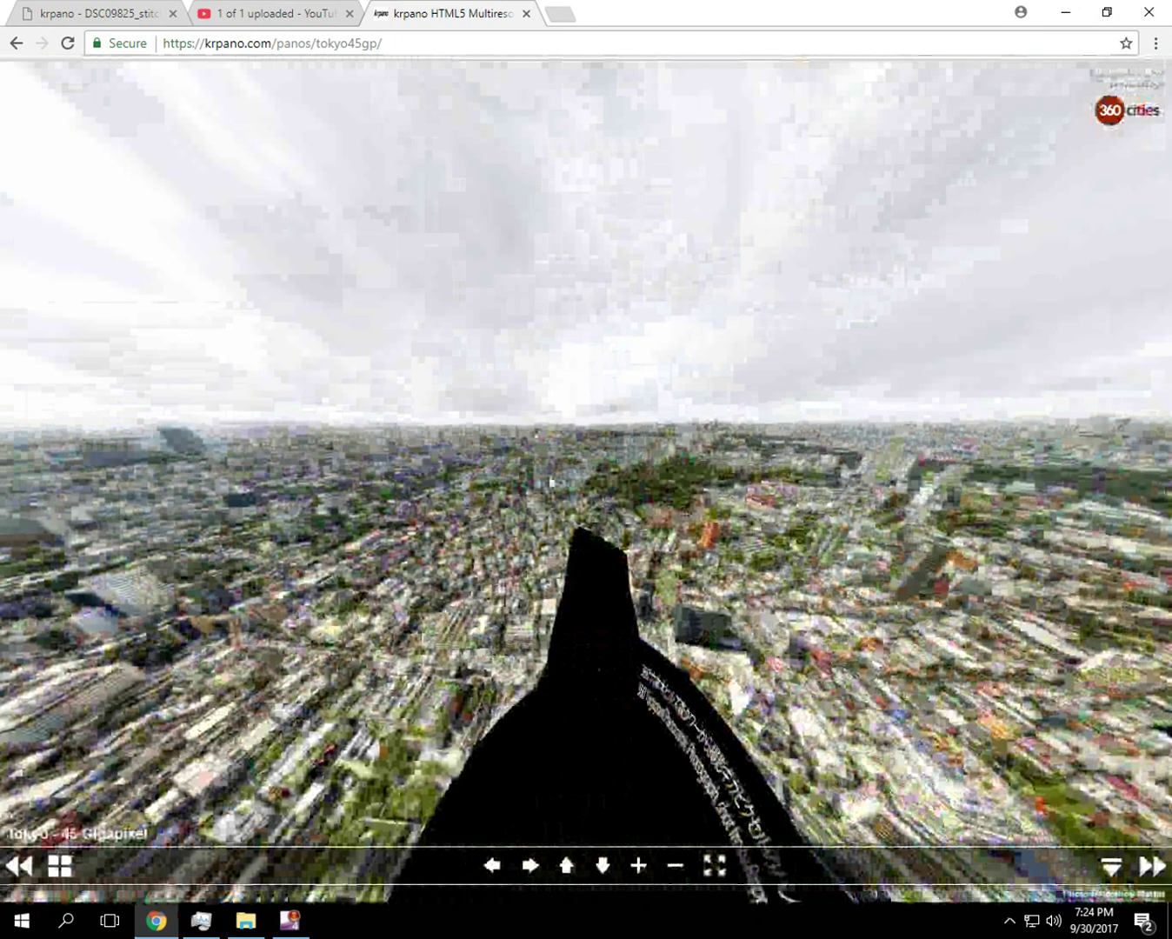
Step: Zoom into the Tokyo panorama again down to individual rooftops, then zoom partly out
scroll(550, 482, up, 3)
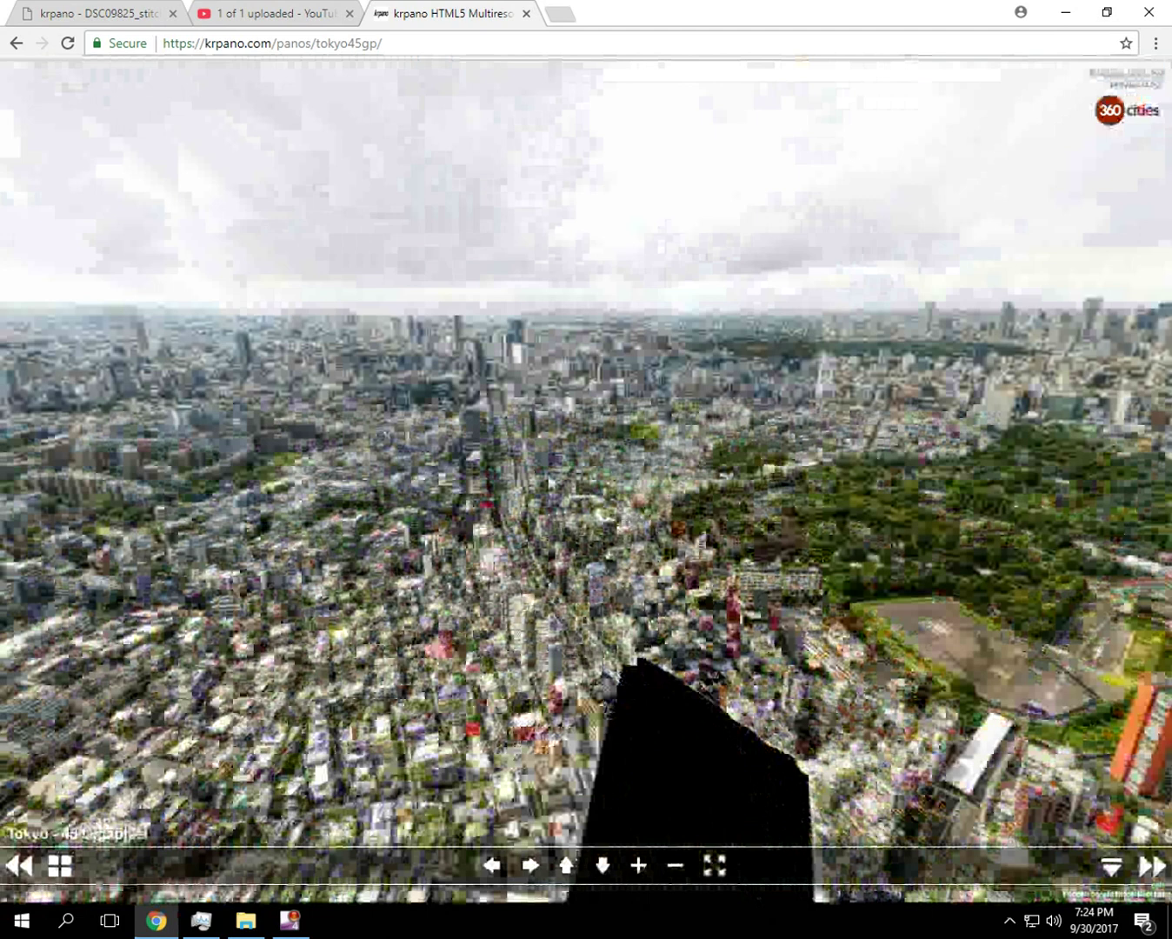
scroll(551, 482, up, 5)
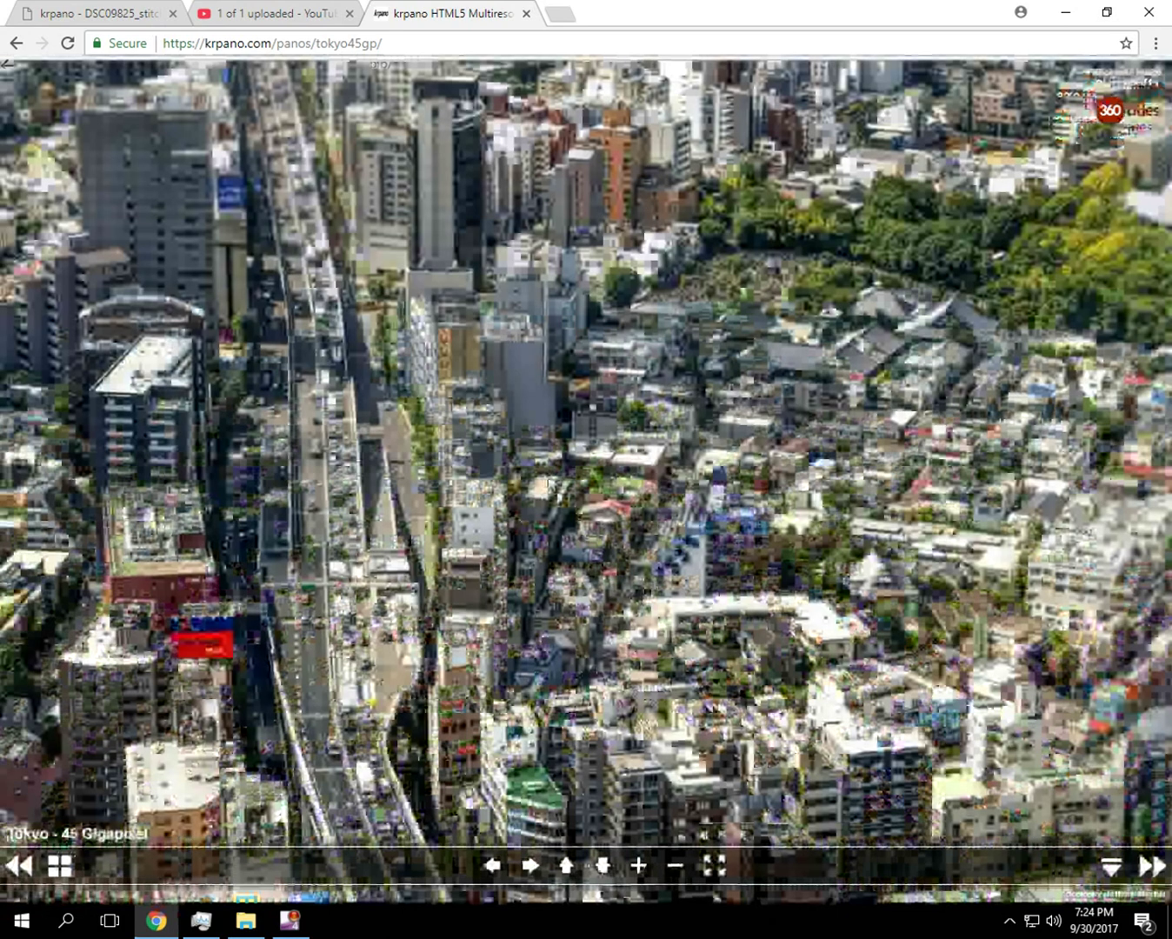
scroll(551, 481, up, 3)
scroll(550, 484, up, 5)
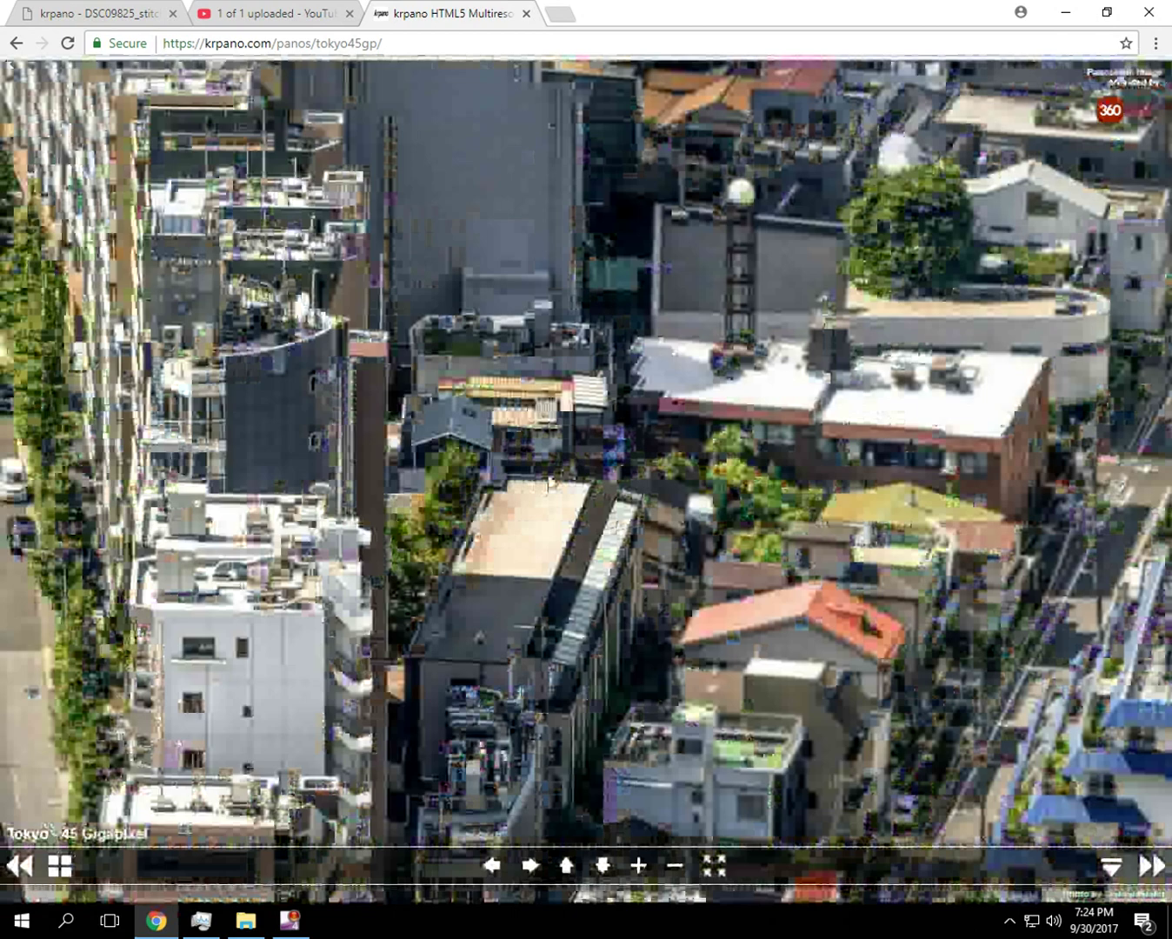
scroll(552, 488, up, 5)
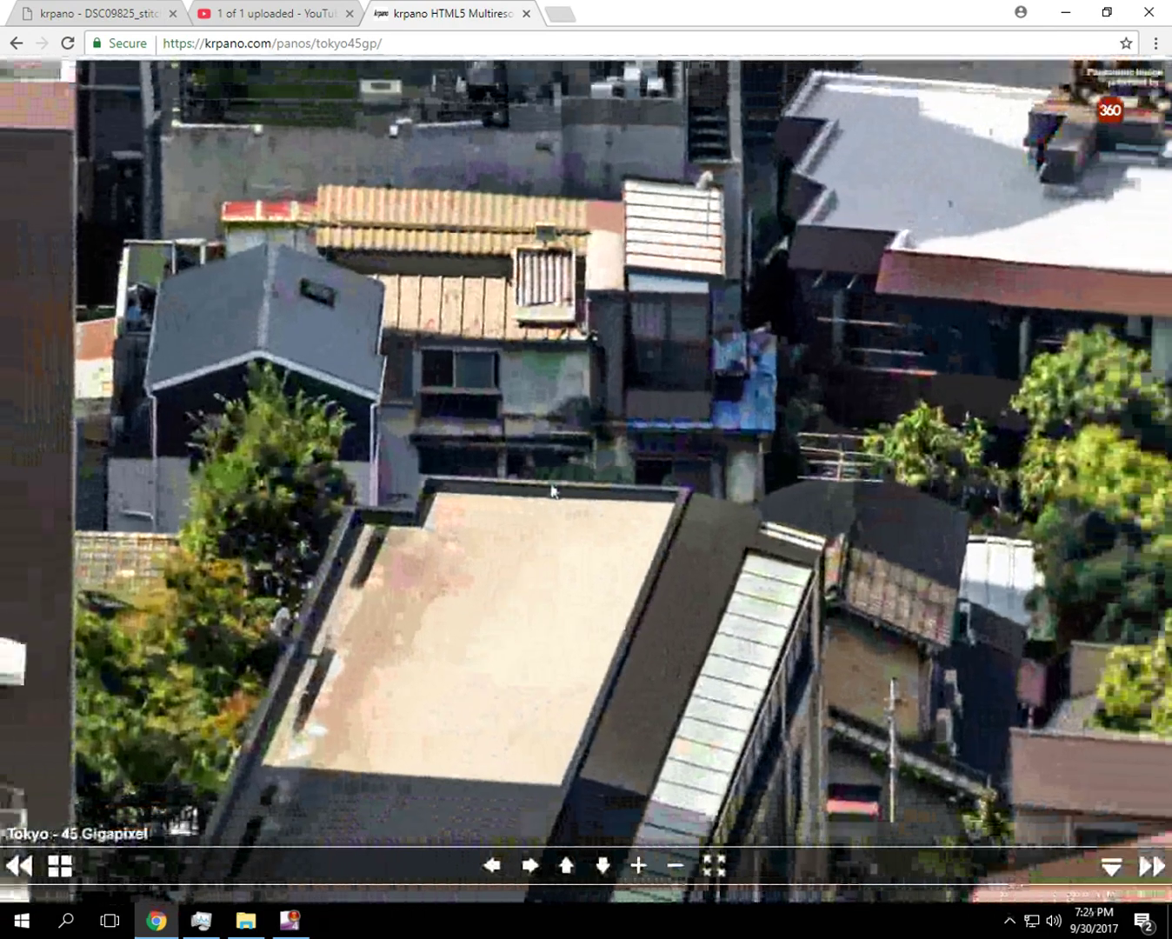
scroll(552, 491, down, 4)
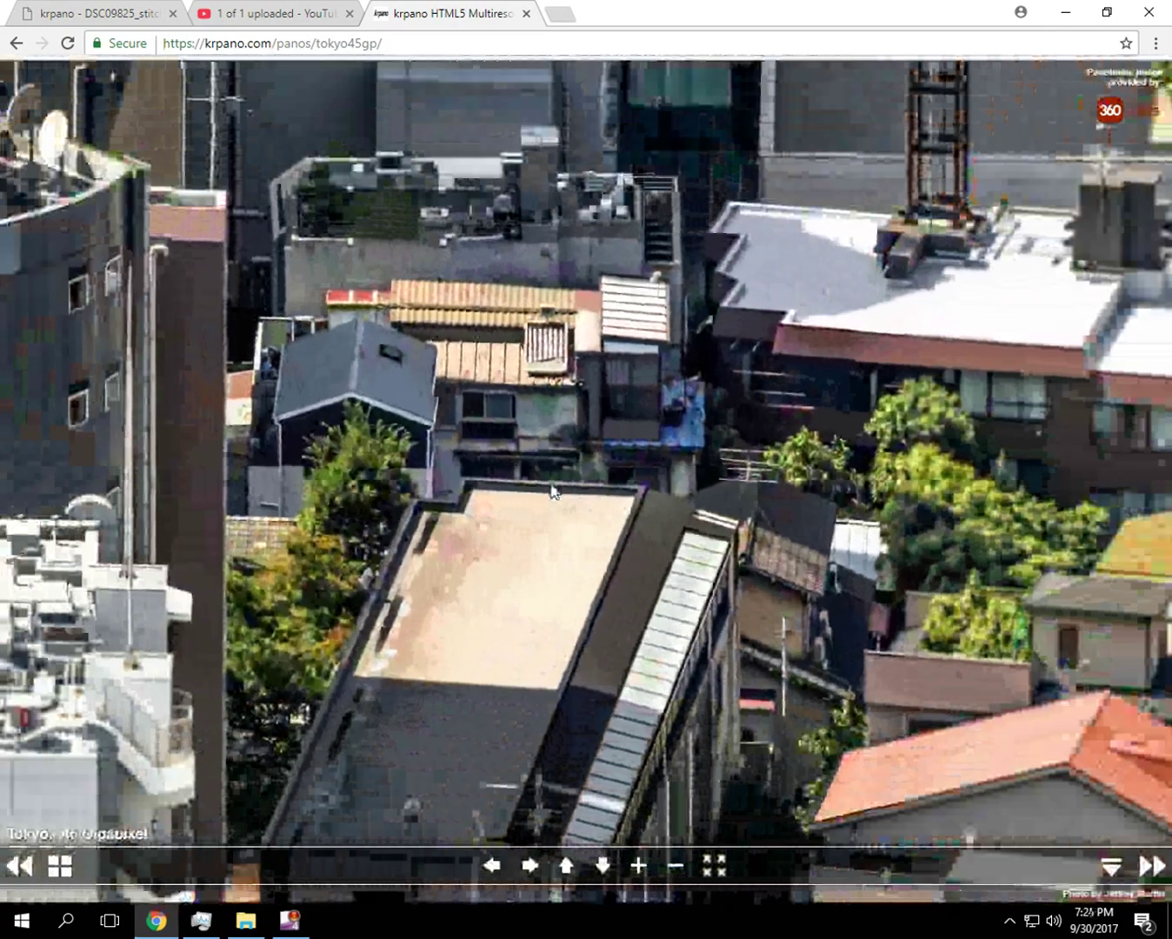
scroll(529, 485, down, 3)
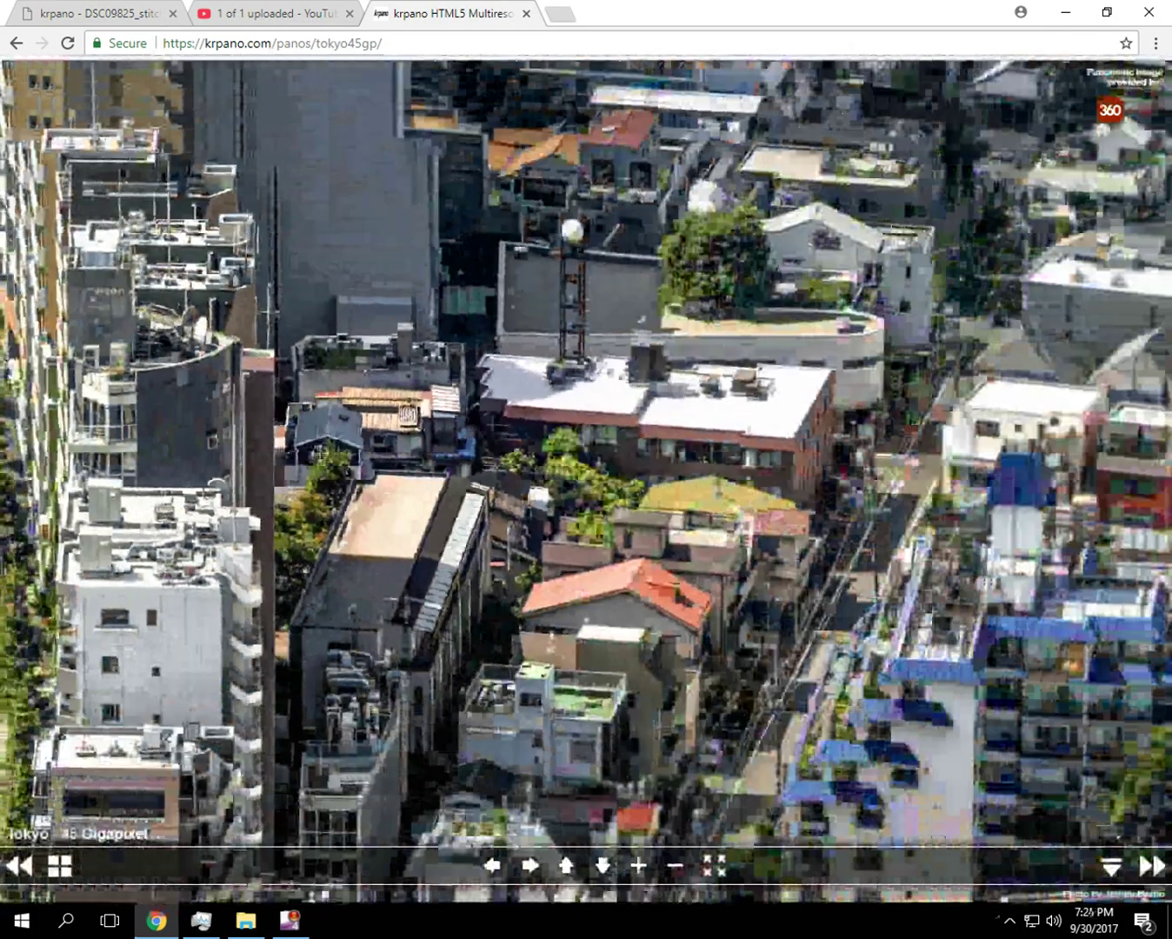
scroll(530, 485, down, 3)
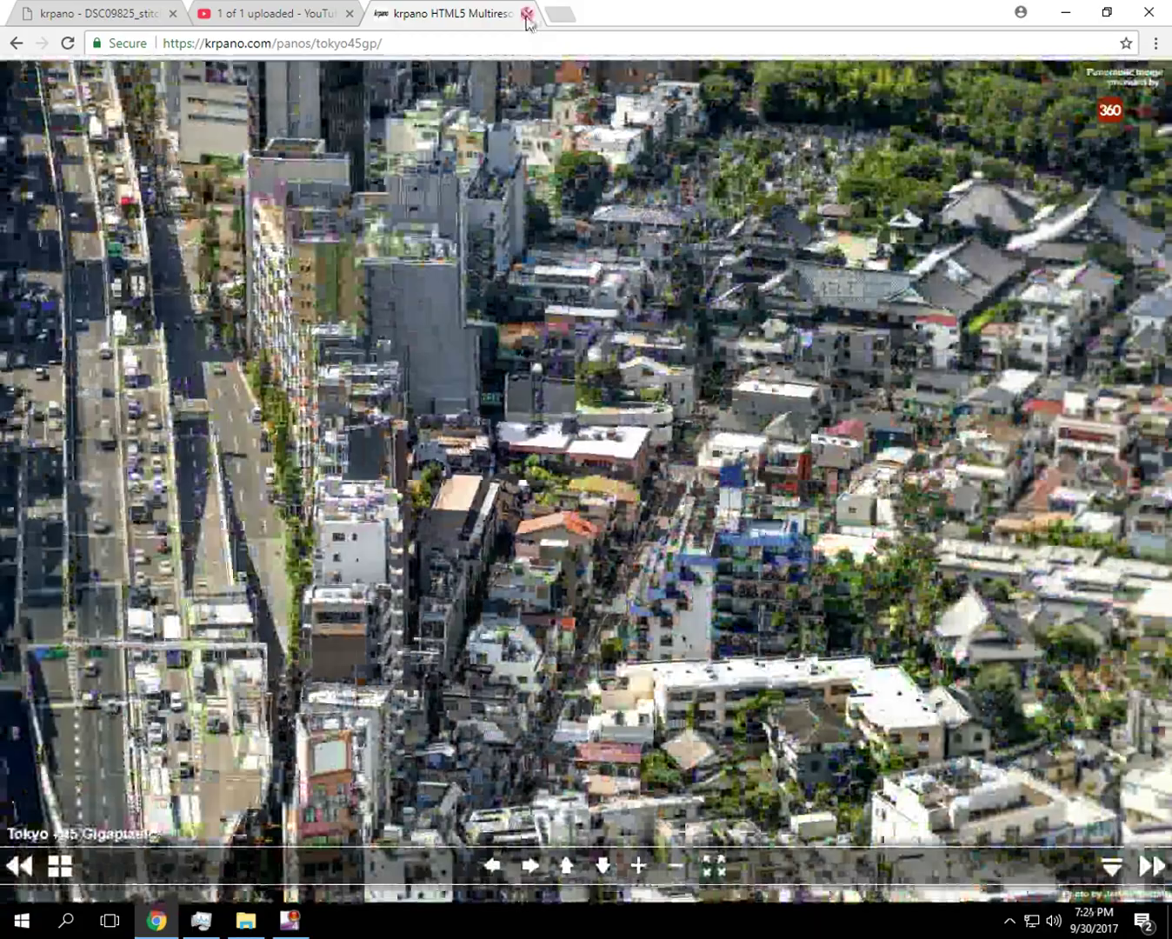
Step: Close the Tokyo page, minimize the browser, then briefly open and close the folder 1 window
click(525, 13)
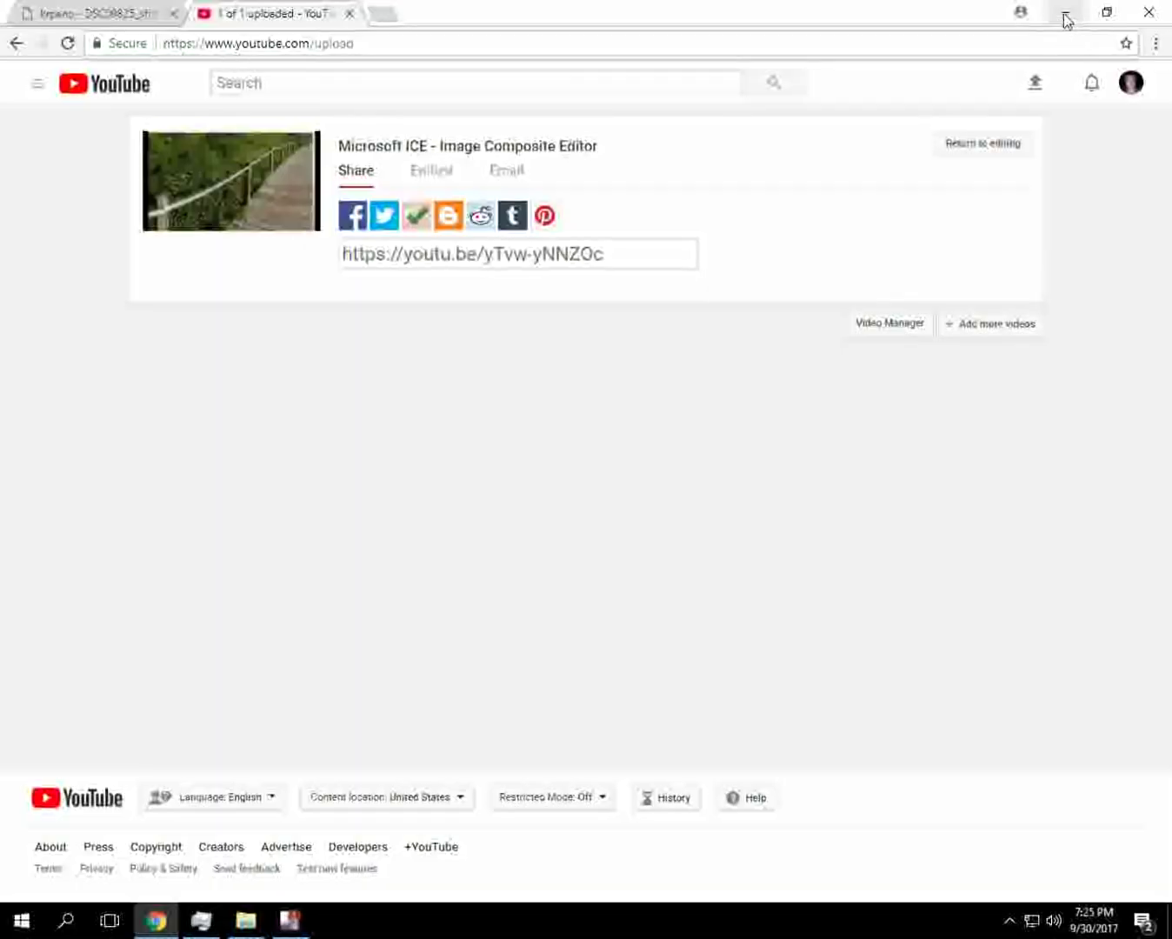
click(1067, 19)
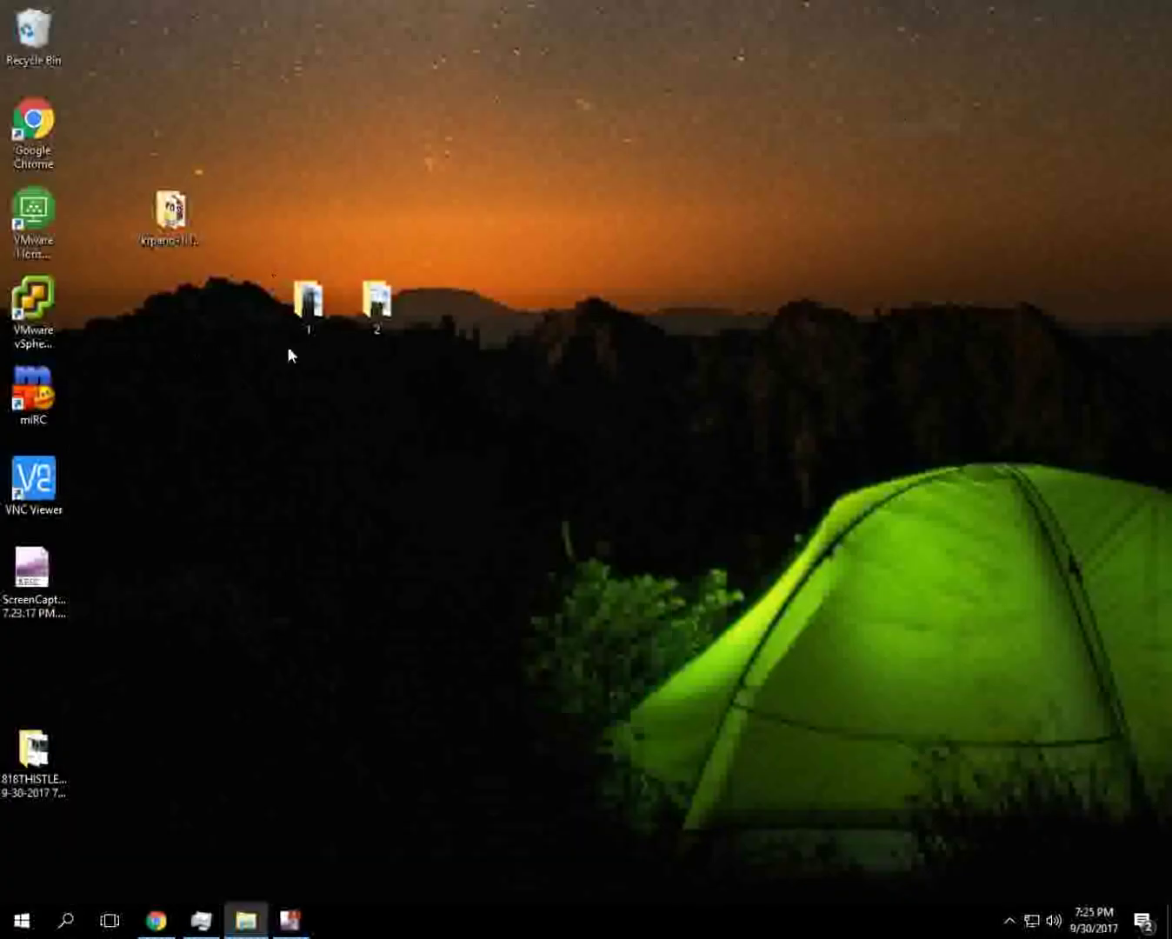
double_click(308, 304)
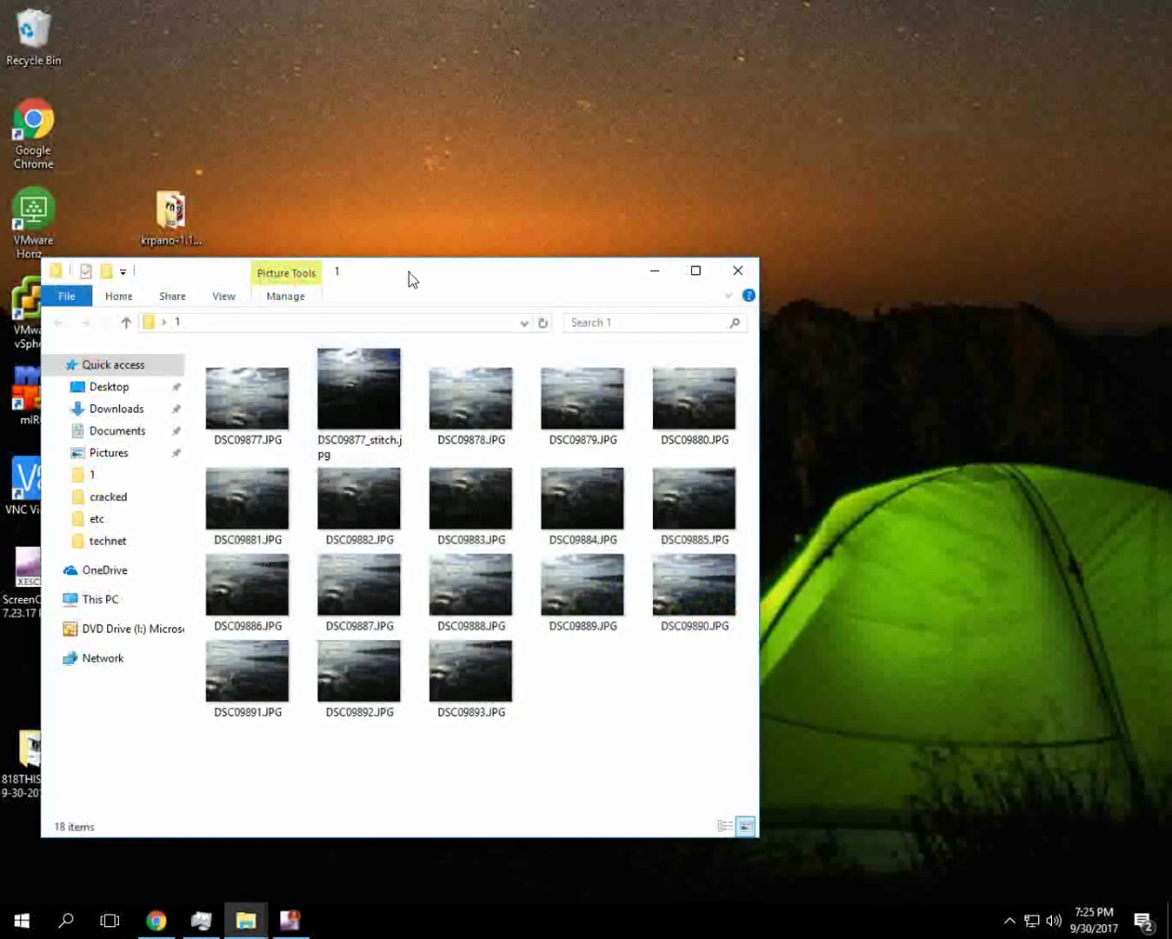
drag(409, 270, 709, 138)
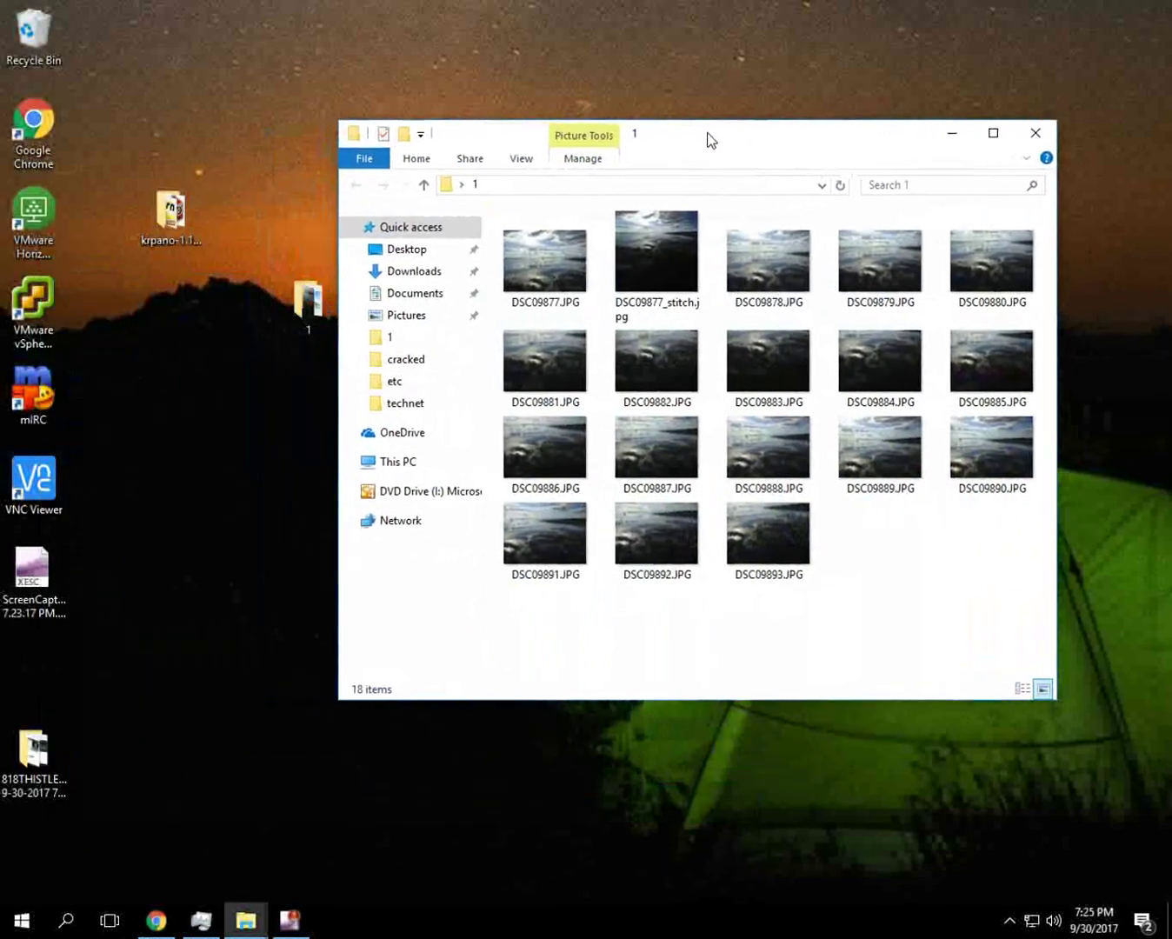
click(1035, 134)
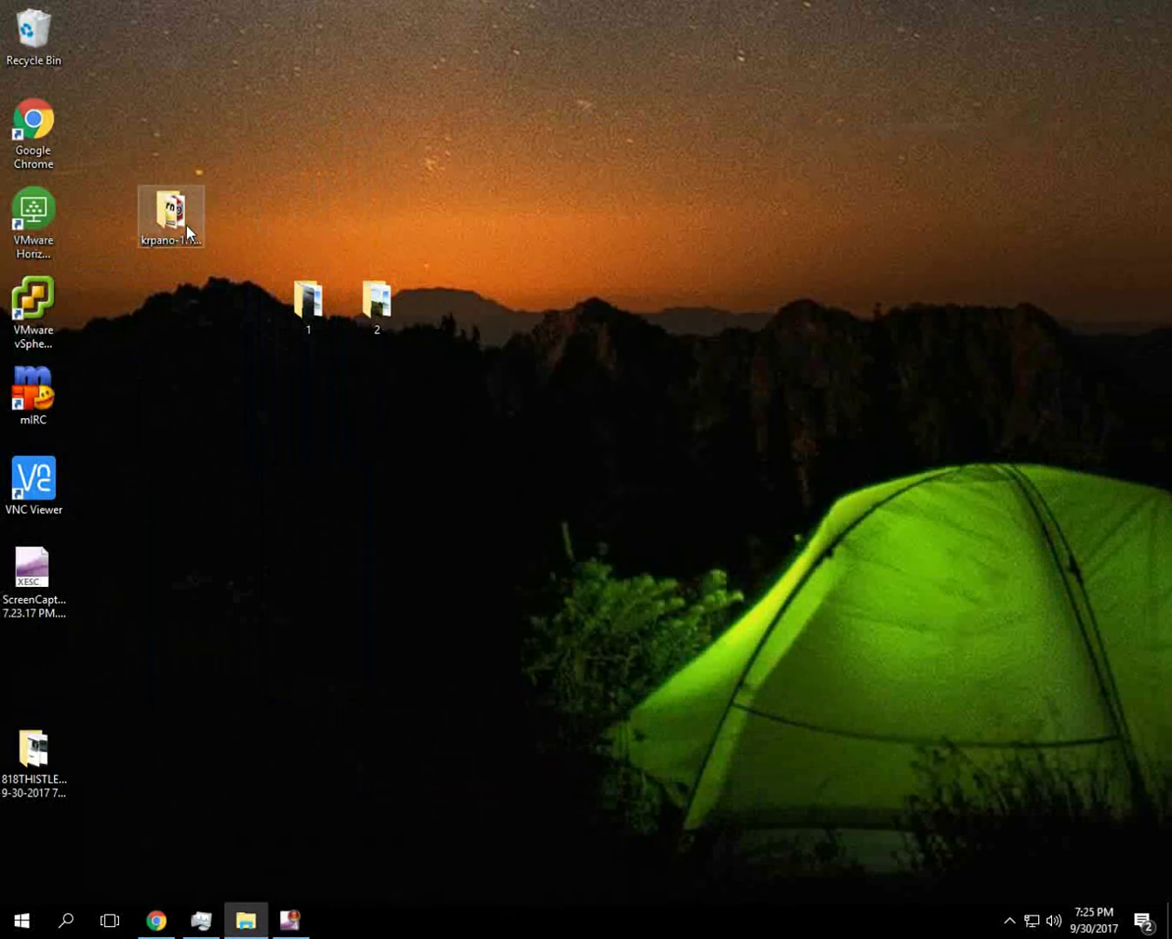
Step: Open the krpano-1.18.4 folder, move its window to the upper right, and select desktop folder 1
click(193, 201)
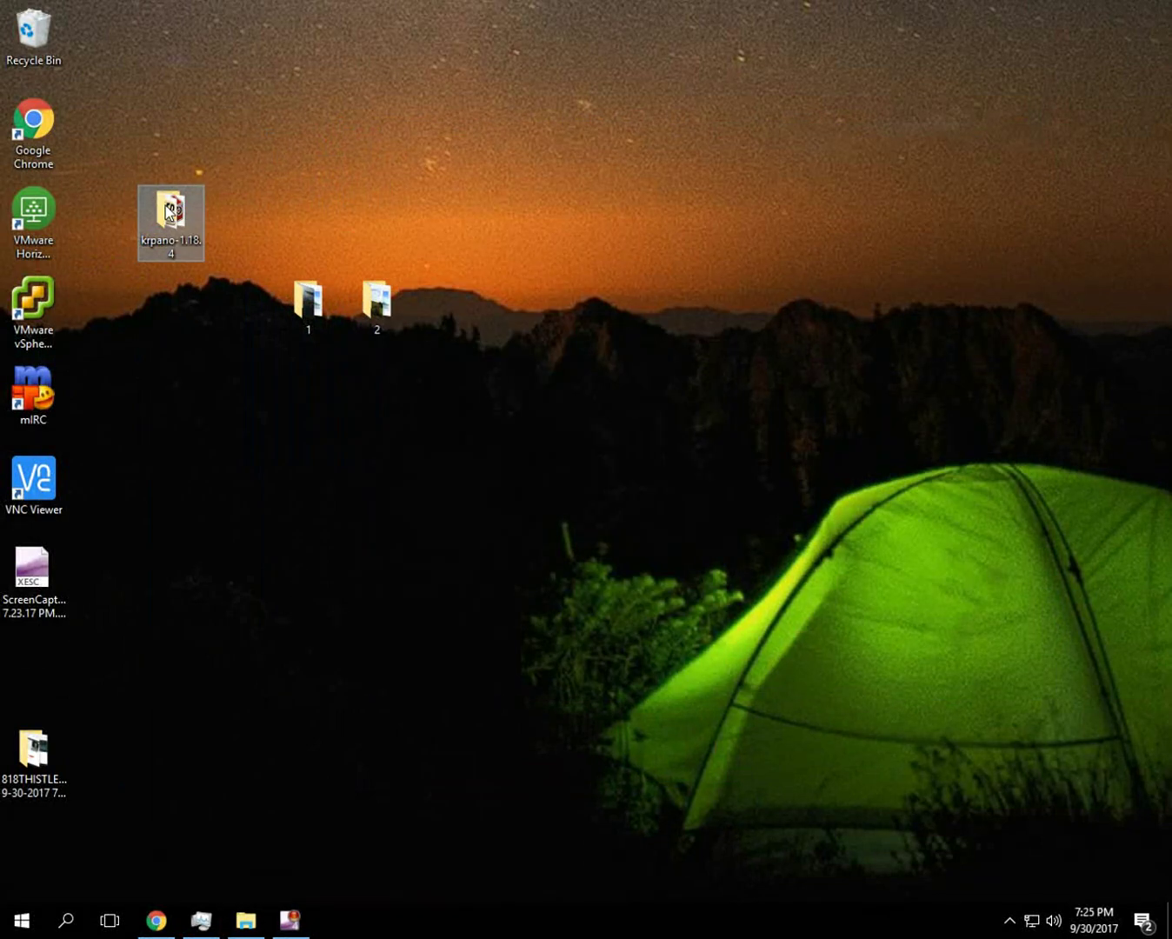
double_click(168, 212)
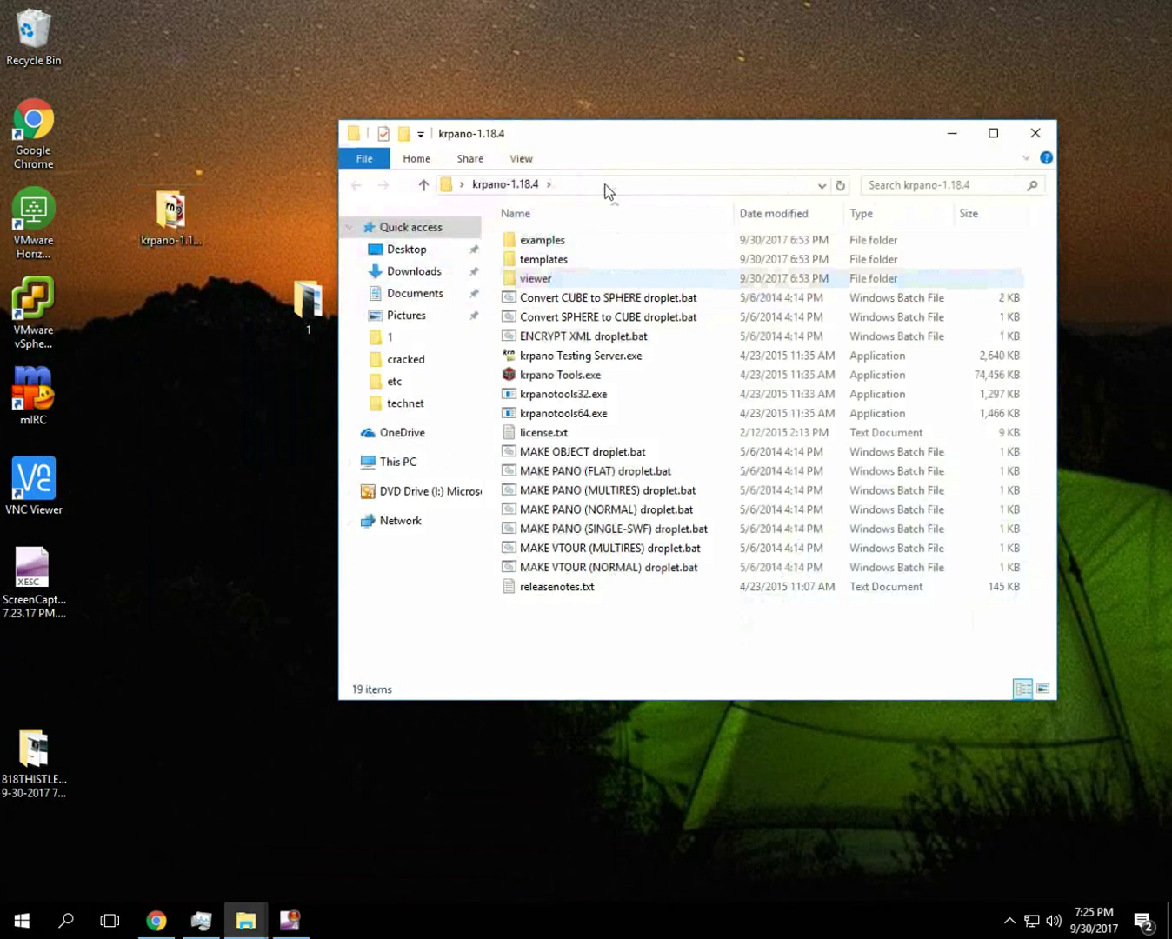
drag(611, 139, 733, 99)
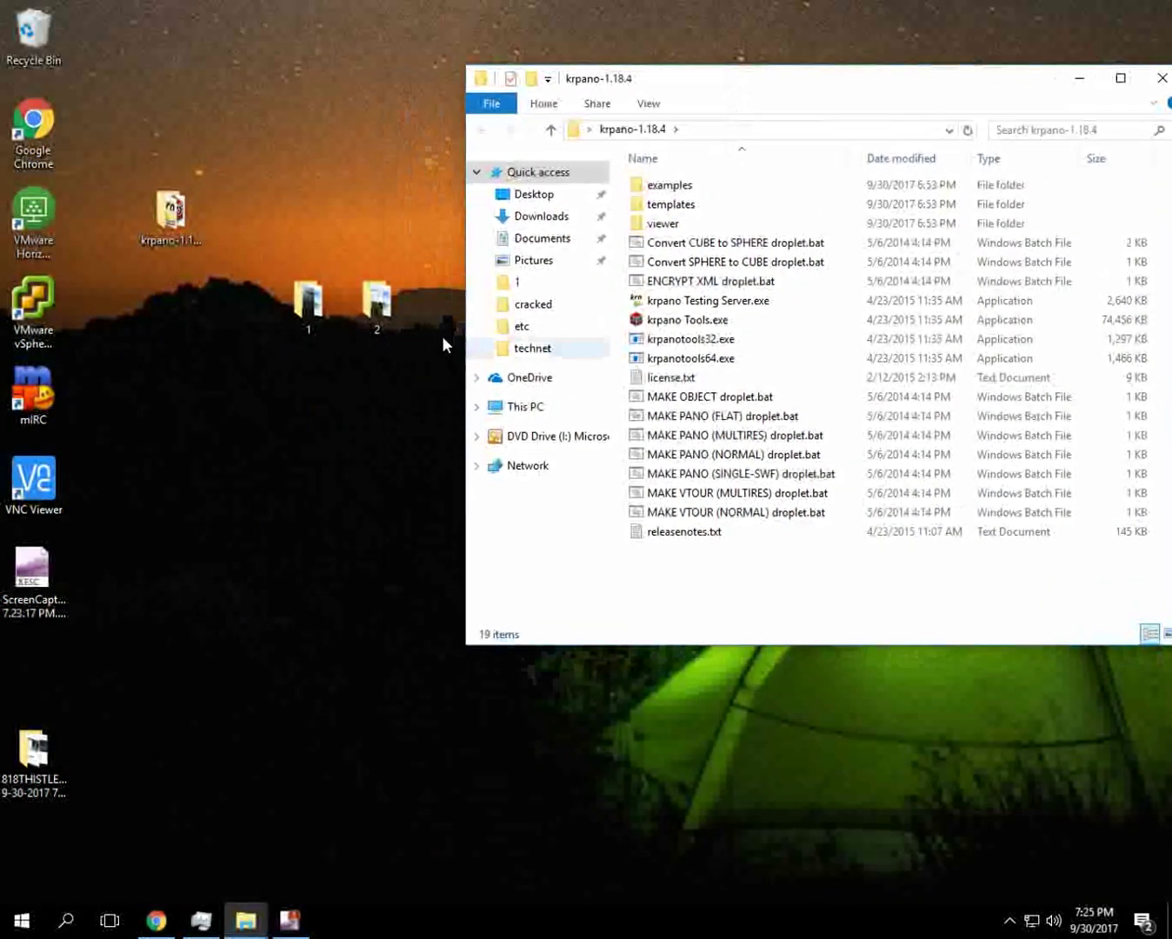
click(315, 304)
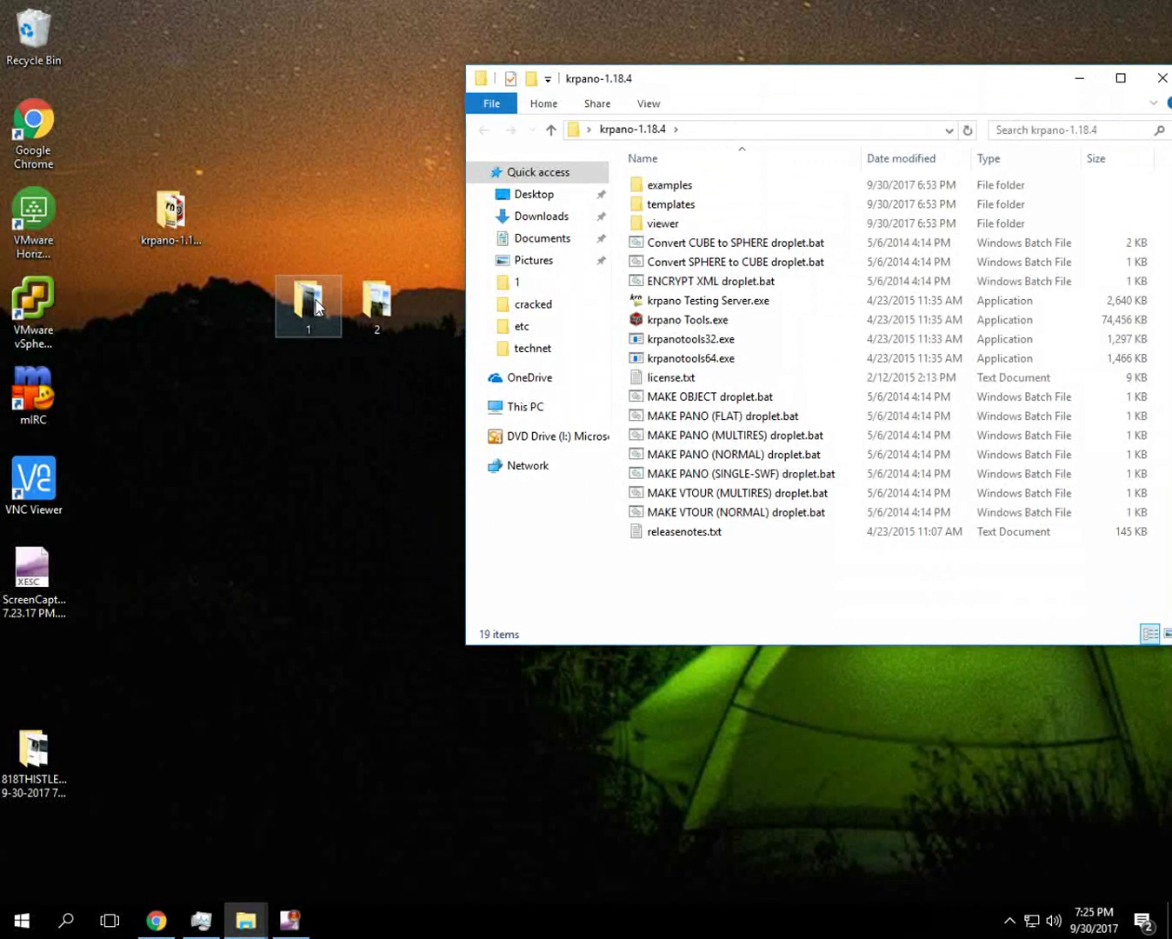
click(321, 303)
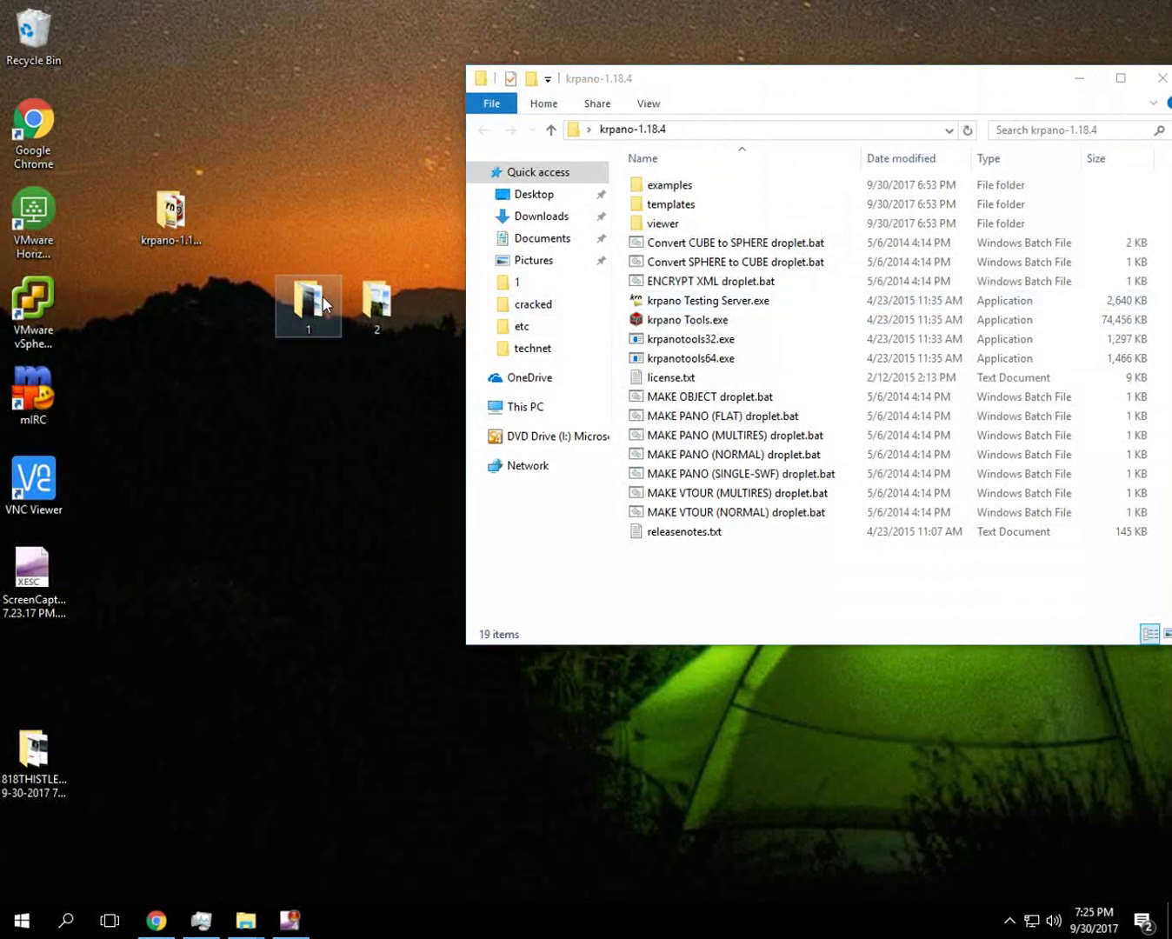
Step: Open folder 1 and drop DSC09877_stitch.jpg onto MAKE PANO (FLAT) droplet.bat in the krpano window
double_click(323, 303)
click(331, 141)
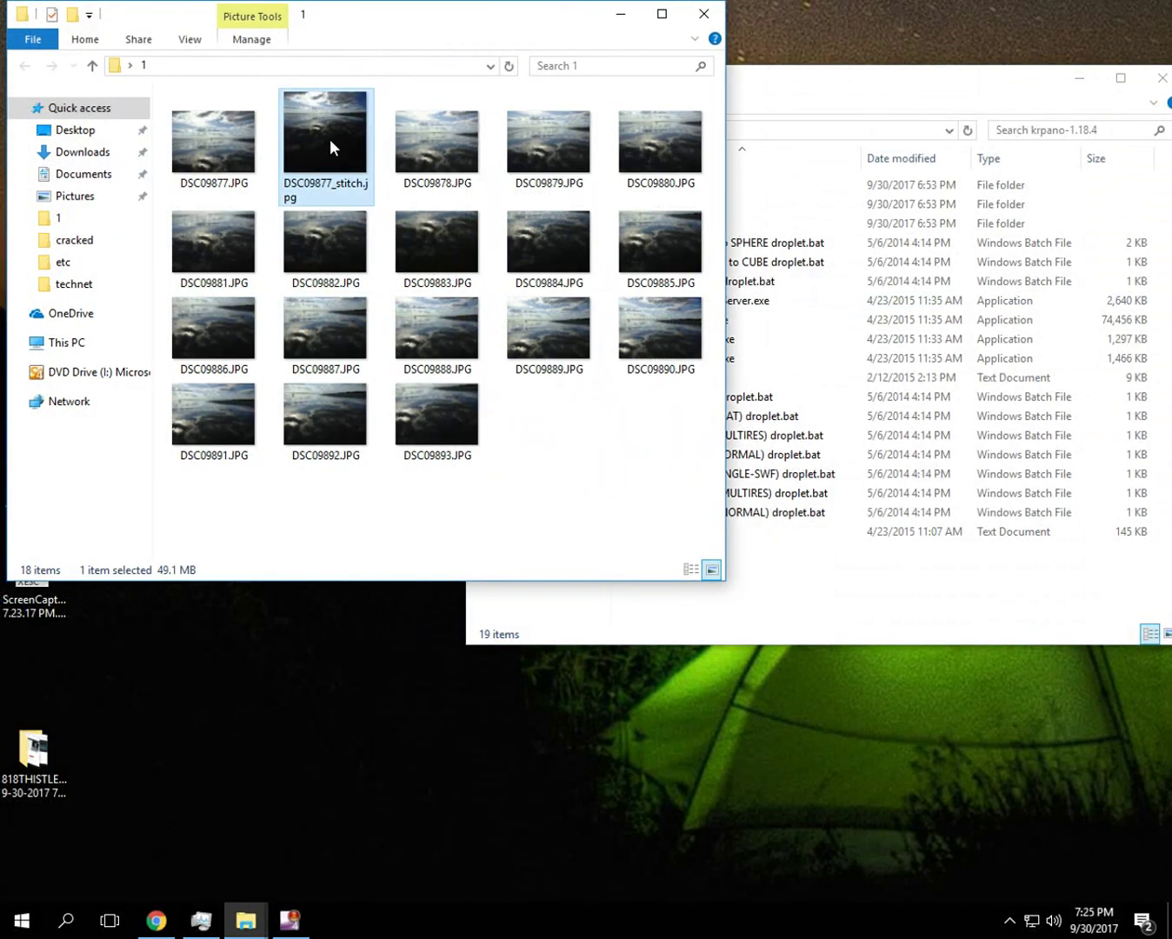
drag(766, 91, 1004, 86)
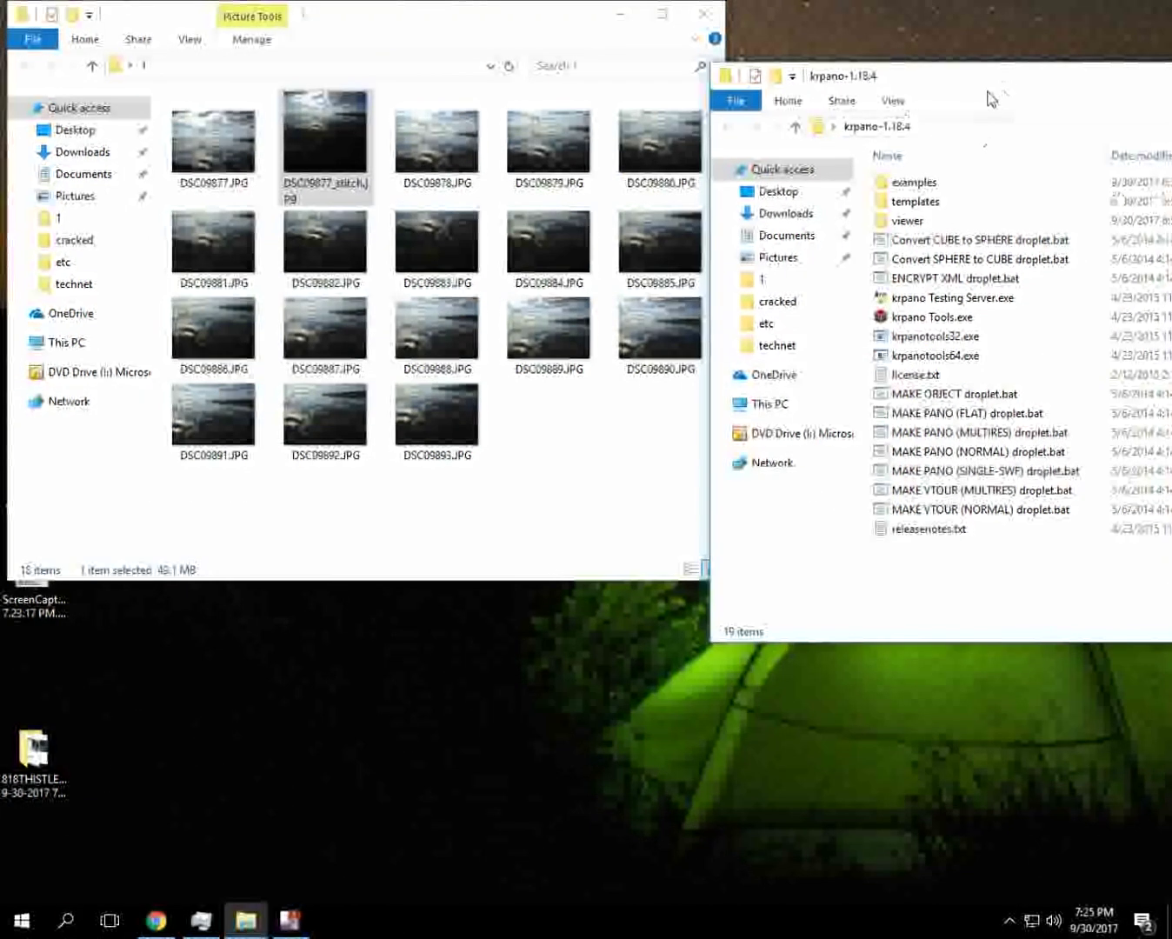
drag(318, 152, 1019, 417)
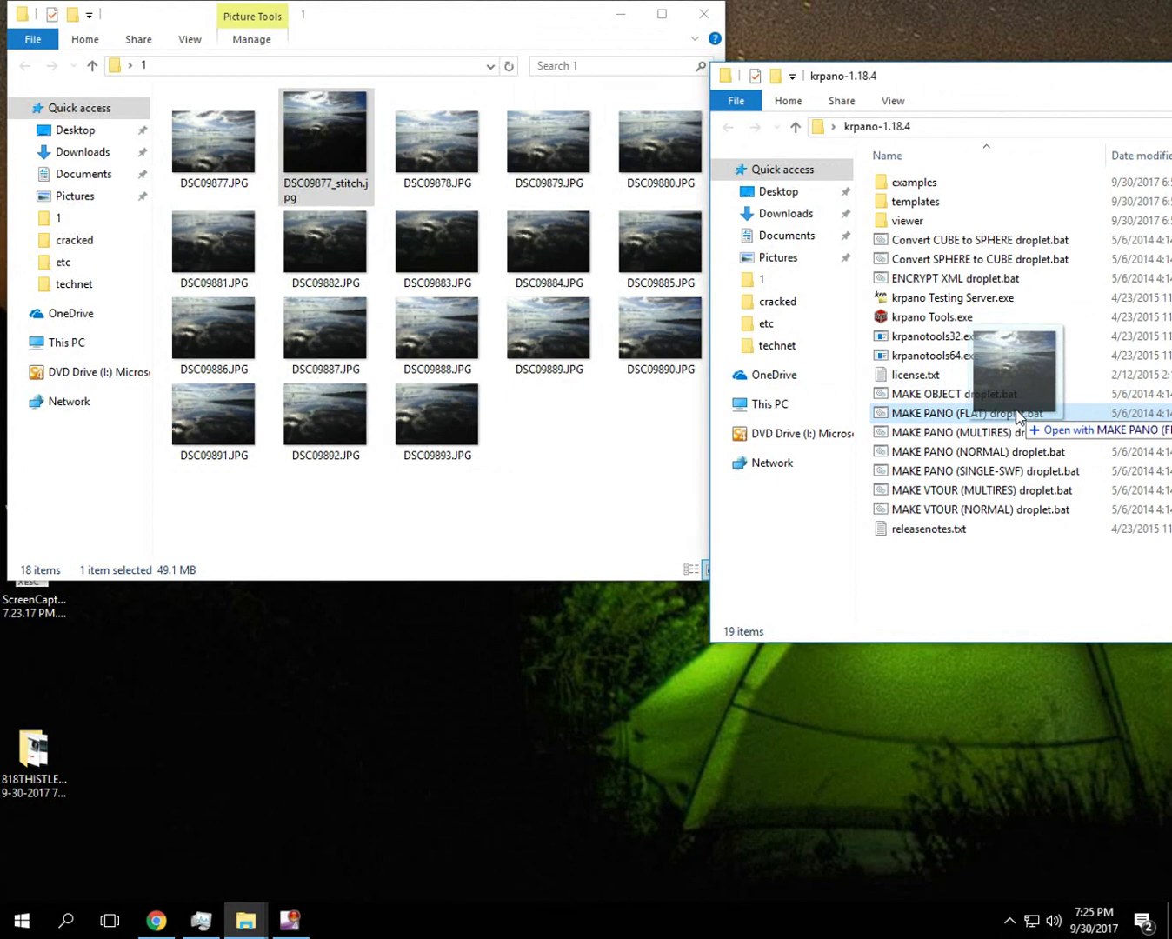
drag(1017, 416, 1018, 417)
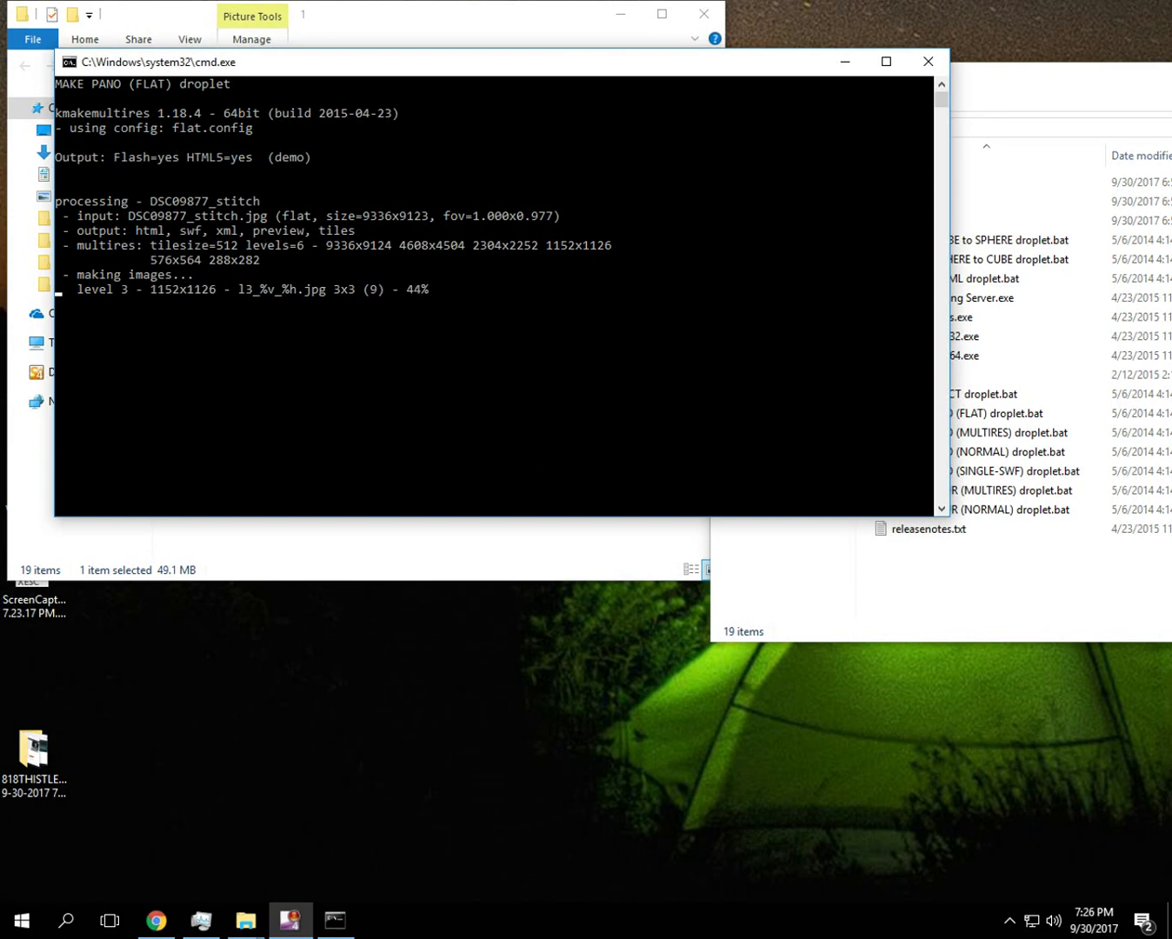
Step: Open DSC09877_stitch.tiles to confirm folders l1–l6 and preview.jpg, then bring the conversion window forward
click(371, 39)
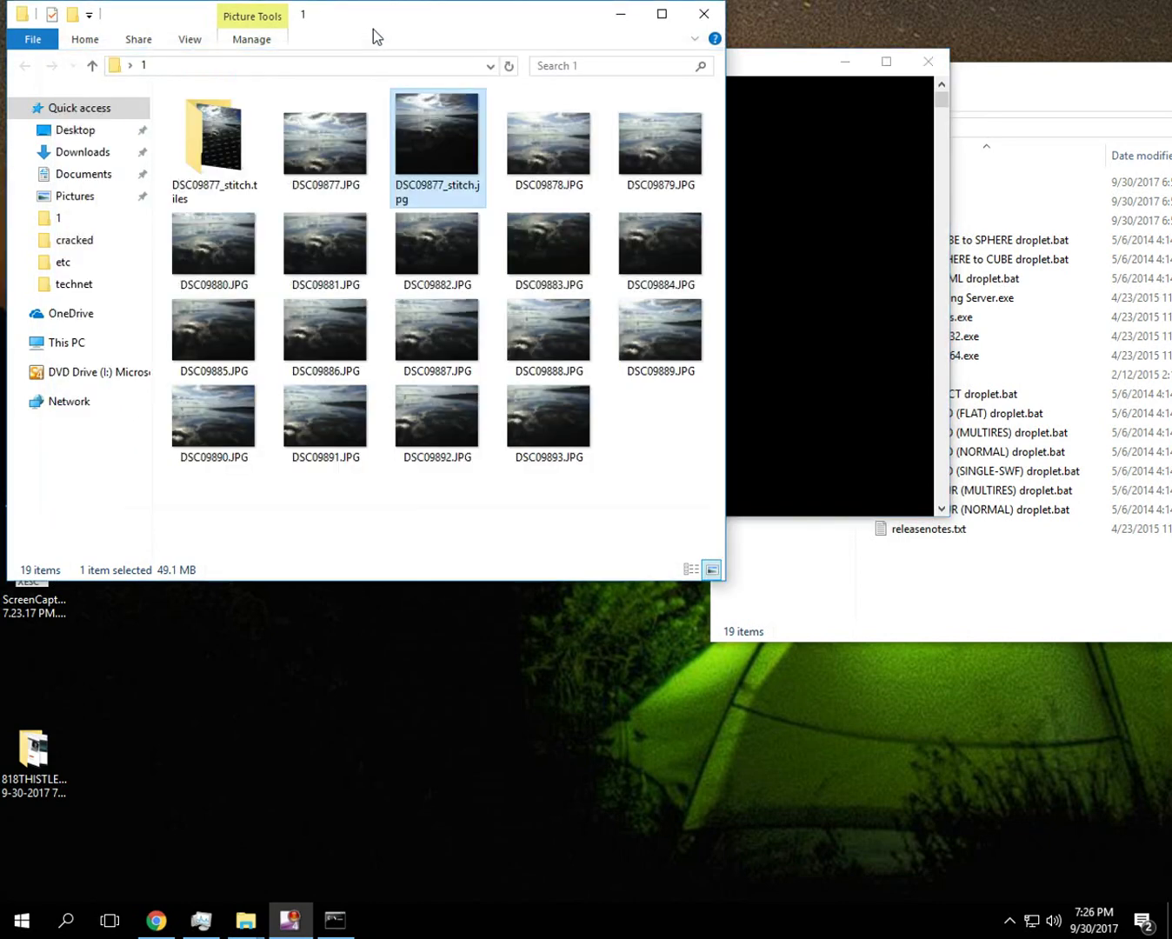
mouse_move(217, 143)
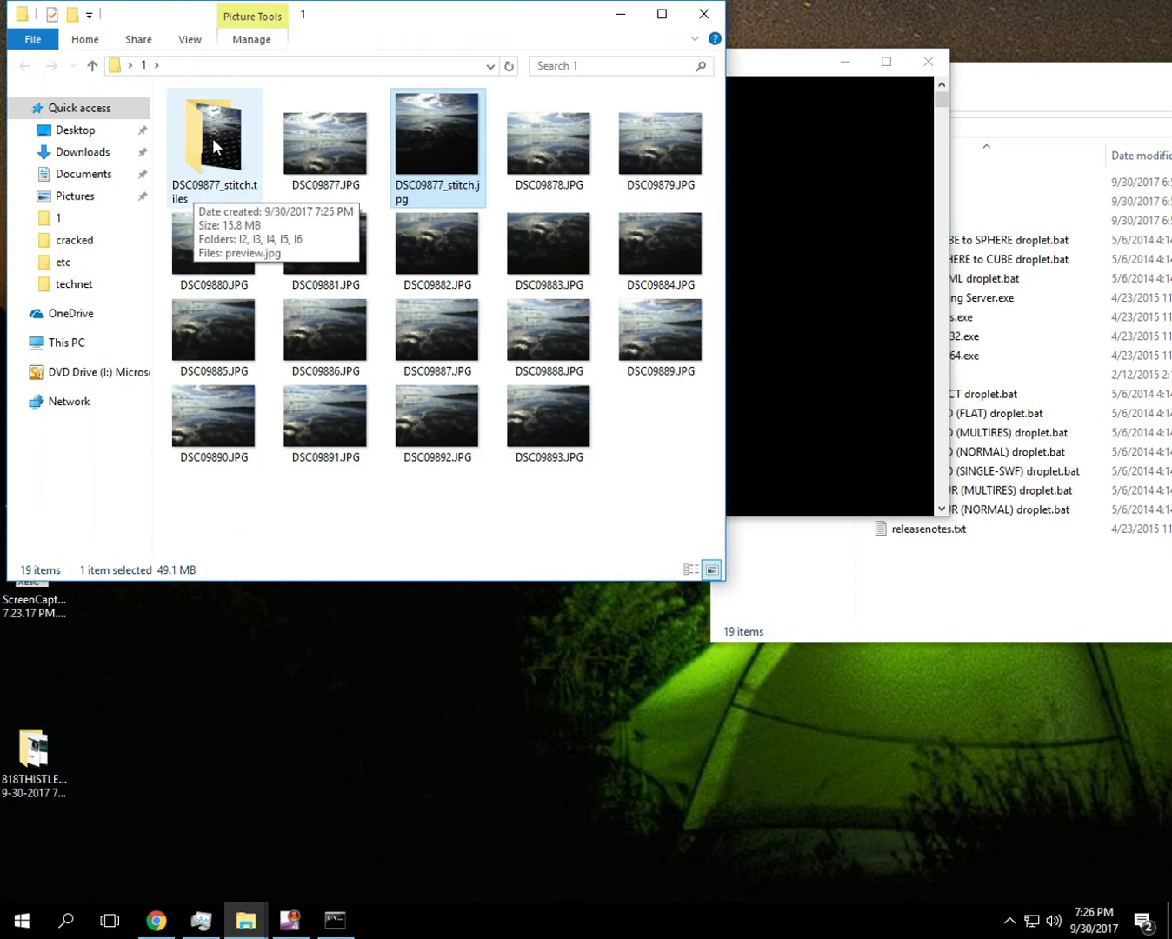
double_click(216, 146)
drag(255, 33, 704, 71)
mouse_move(684, 277)
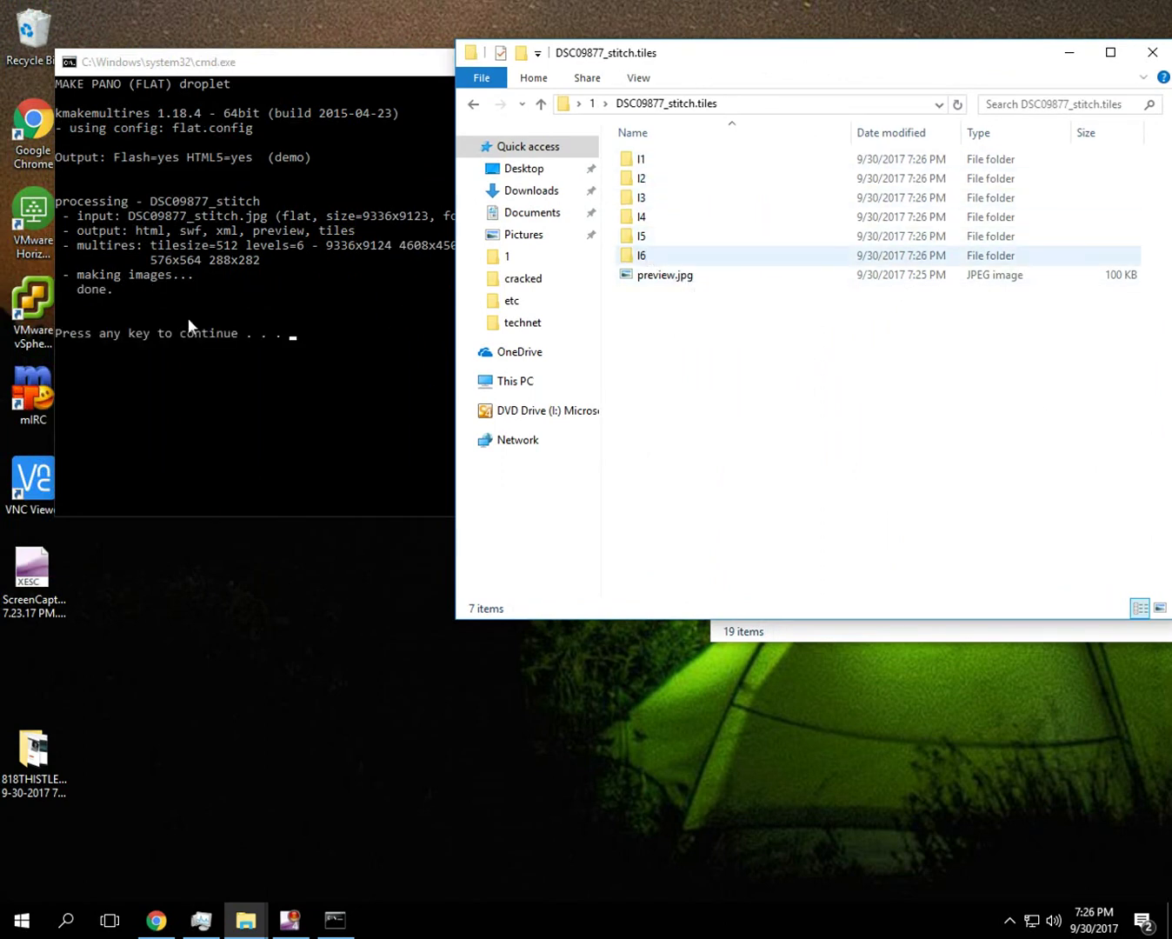
click(174, 327)
Step: Close the conversion window and, in folder 1, select the tiles folder plus the stitch html, js, swf, xml files
key(Return)
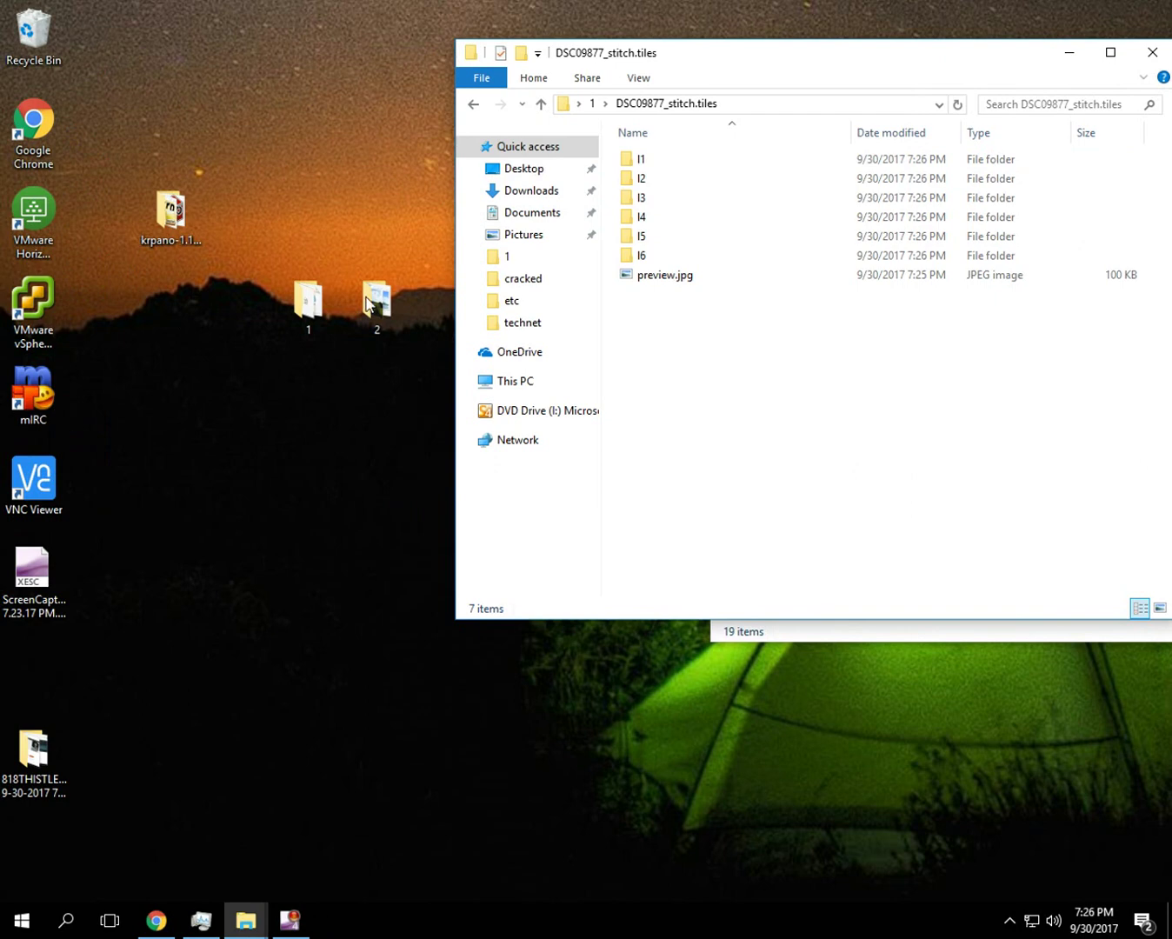
click(595, 104)
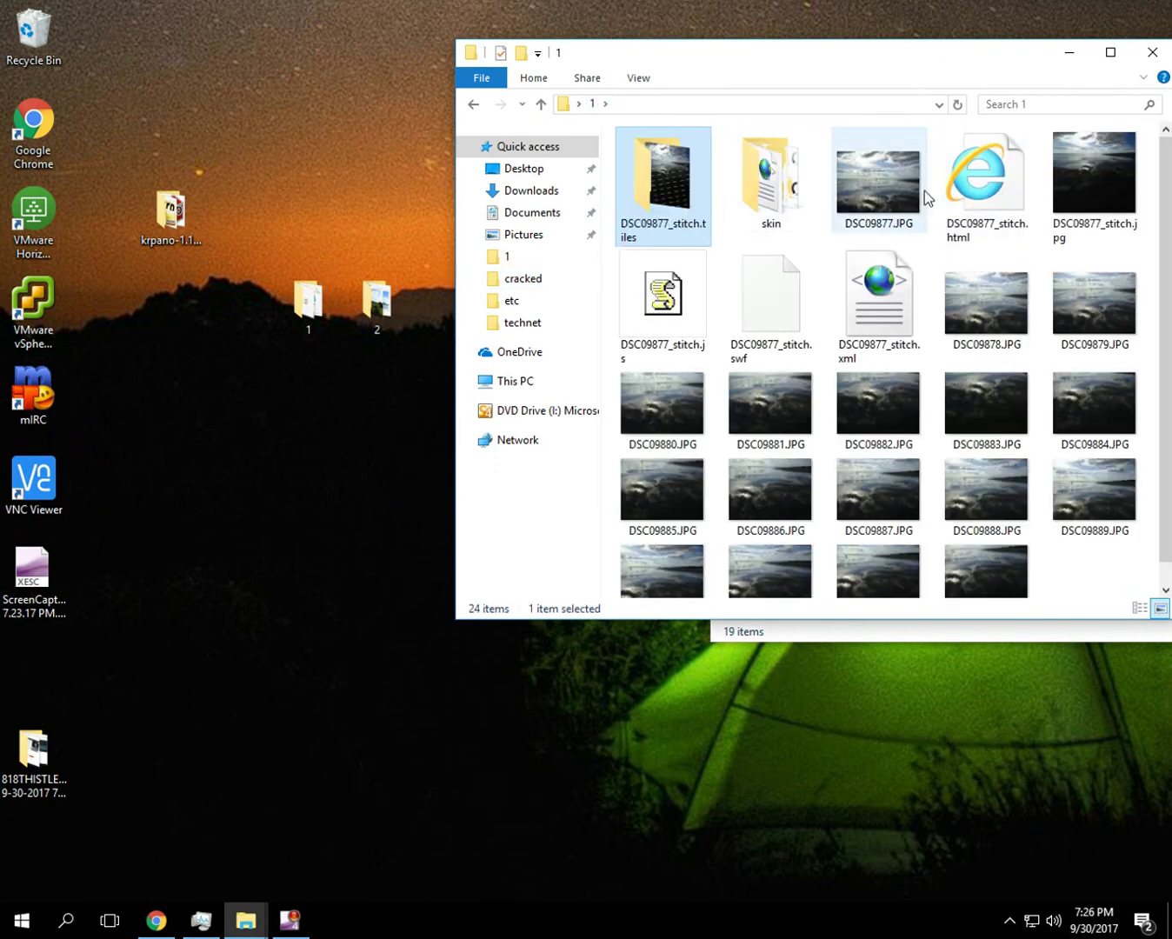
click(957, 186)
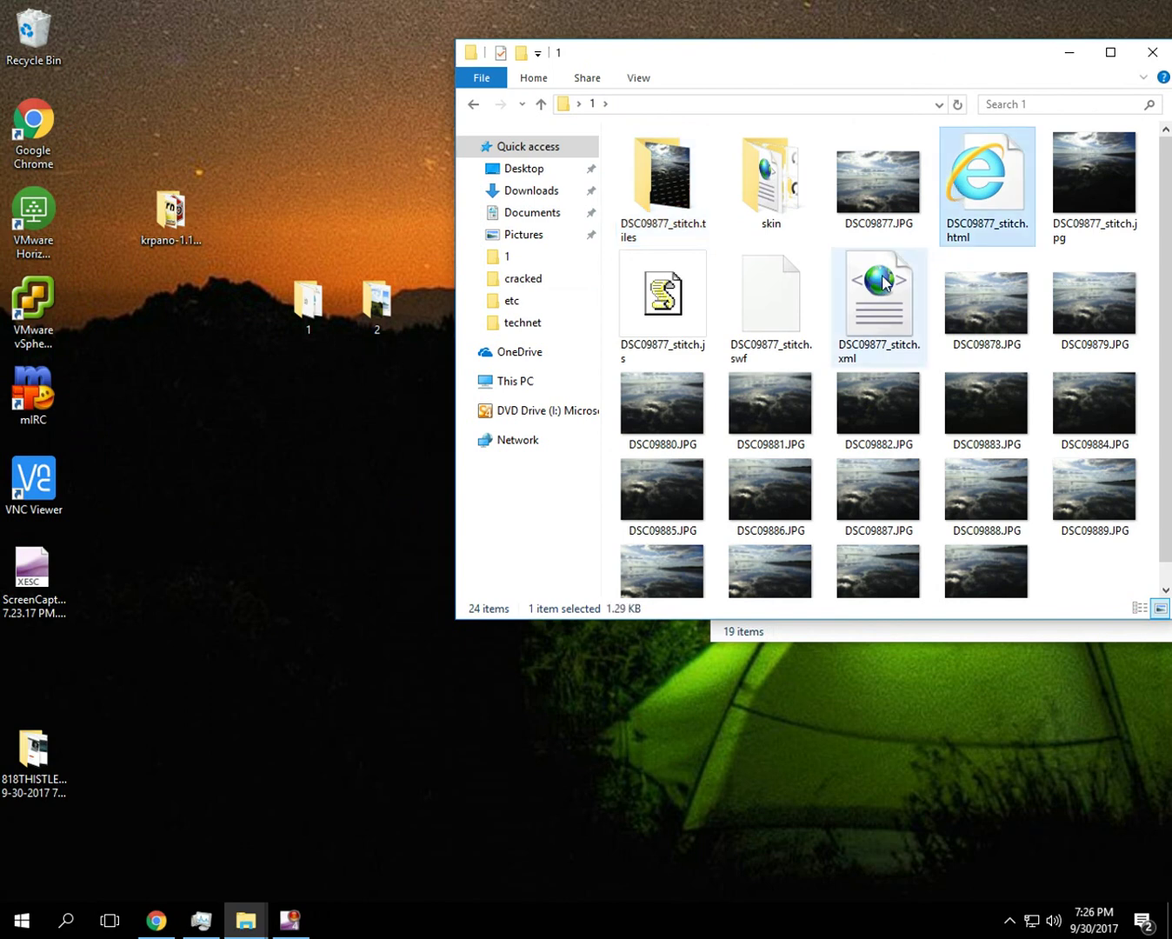
ctrl+click(771, 297)
ctrl+click(662, 301)
ctrl+click(630, 203)
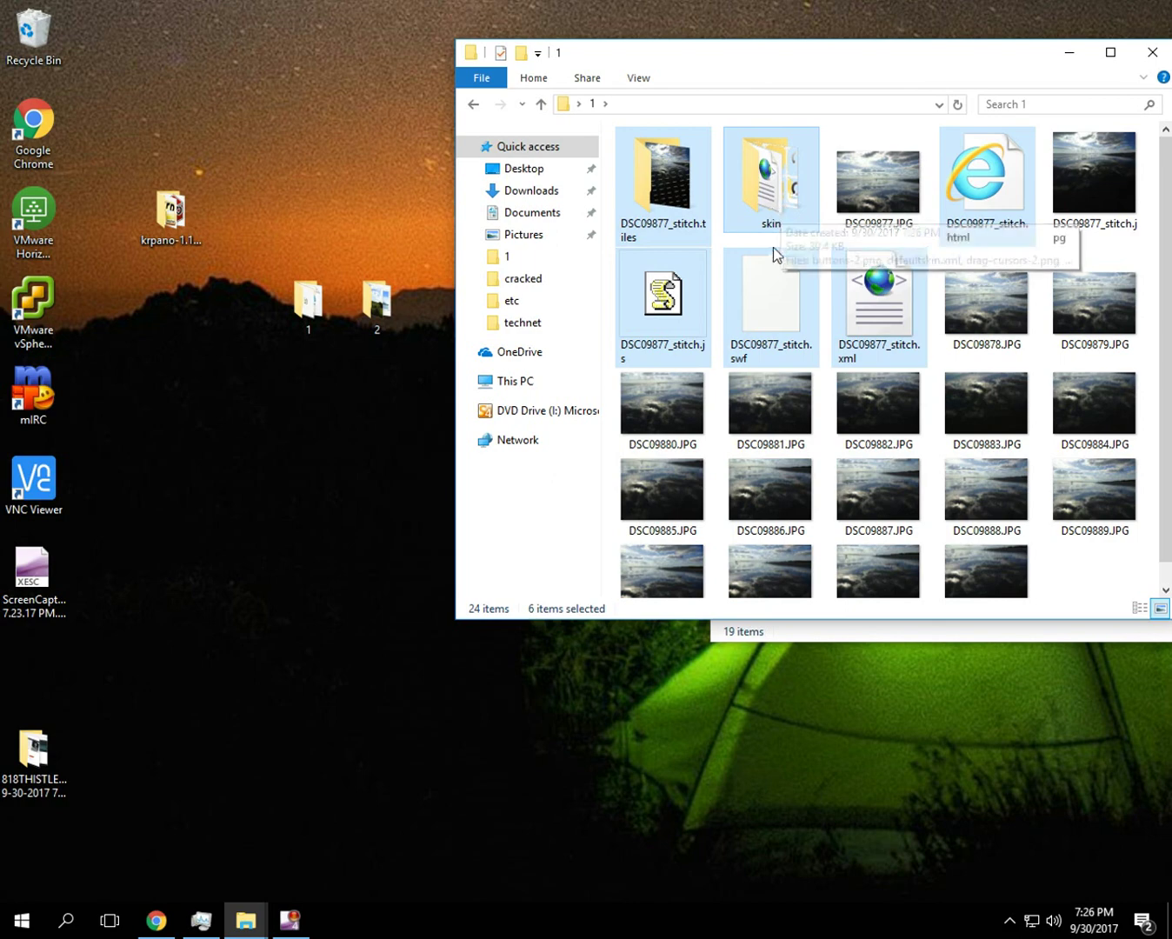
scroll(771, 248, down, 1)
scroll(766, 269, up, 1)
click(740, 111)
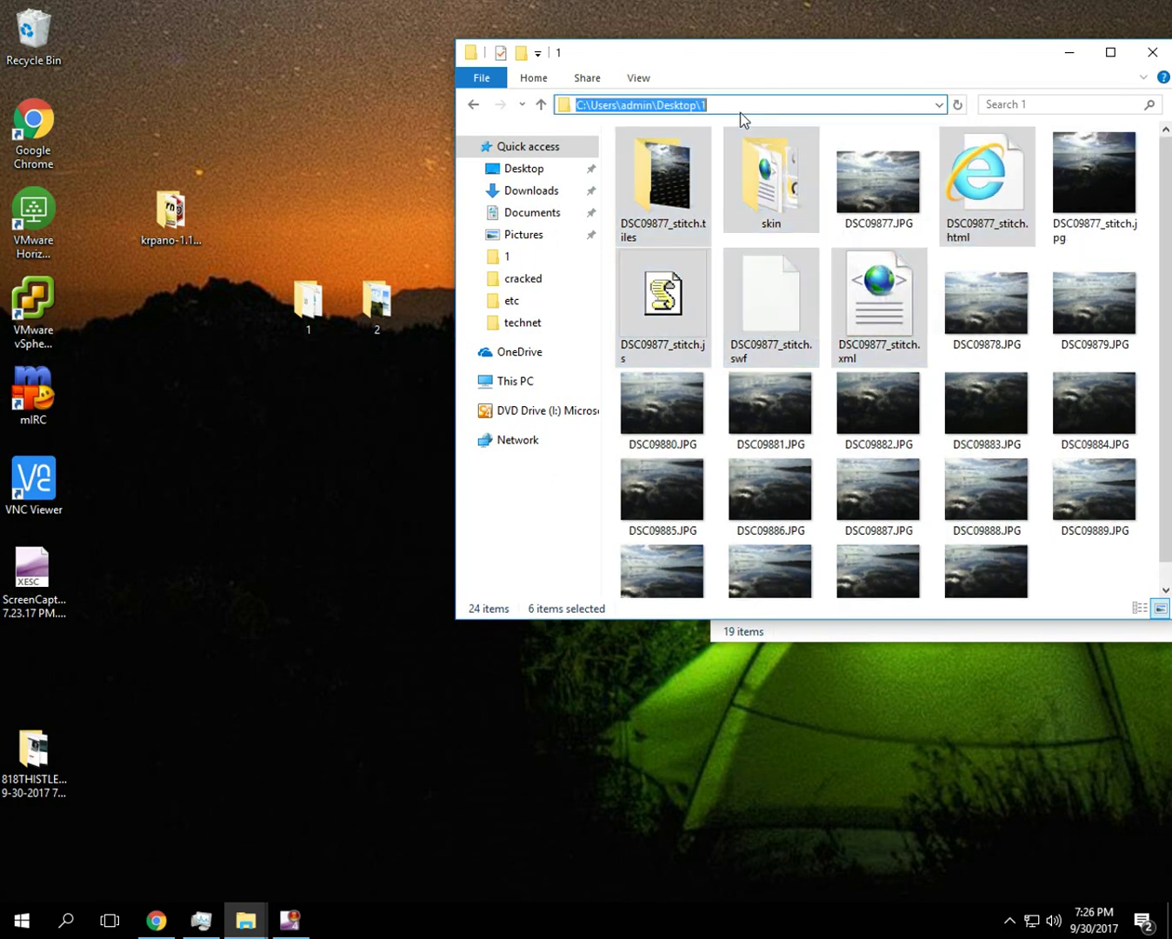
Step: Go to \\sql01\c$ and open the IISFiles > azdwletssc folder
text(\sql01\c$)
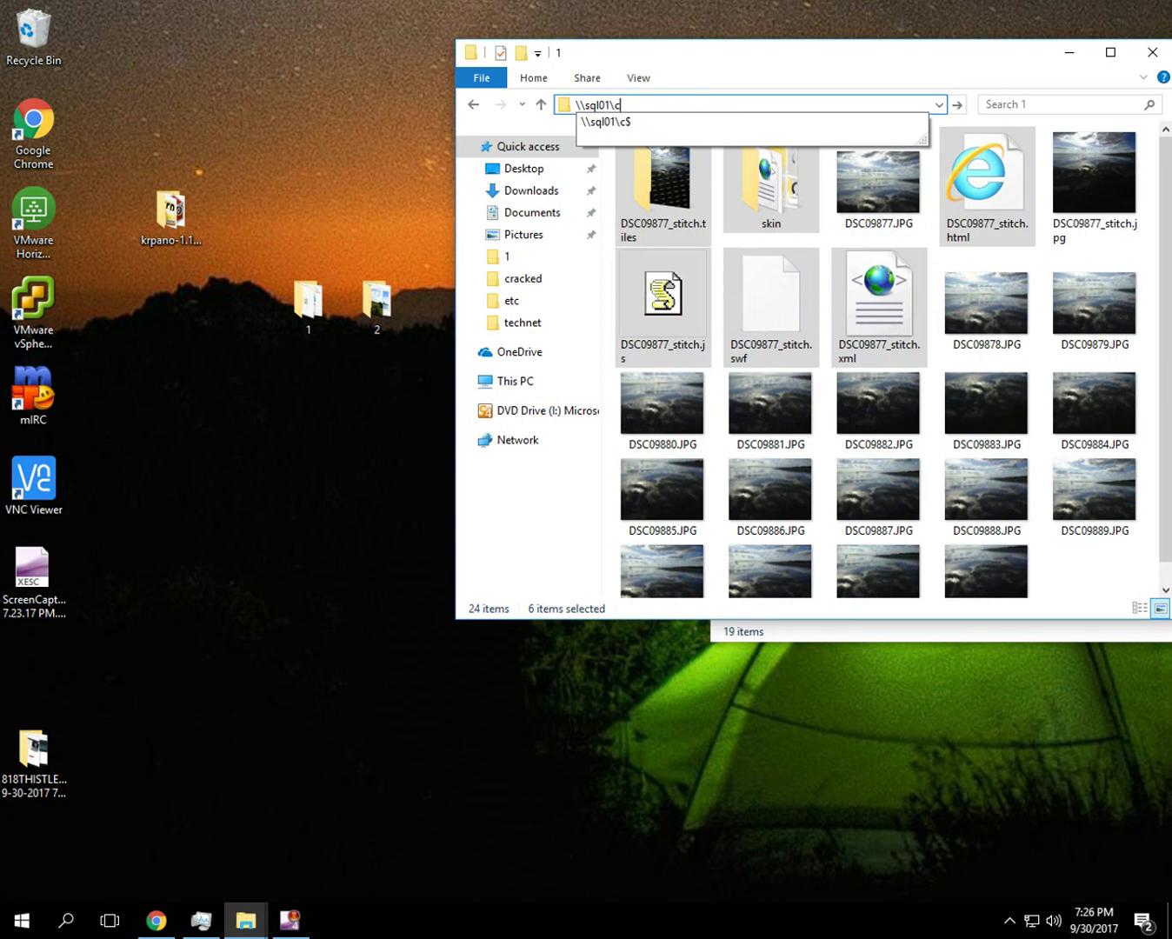
key(Return)
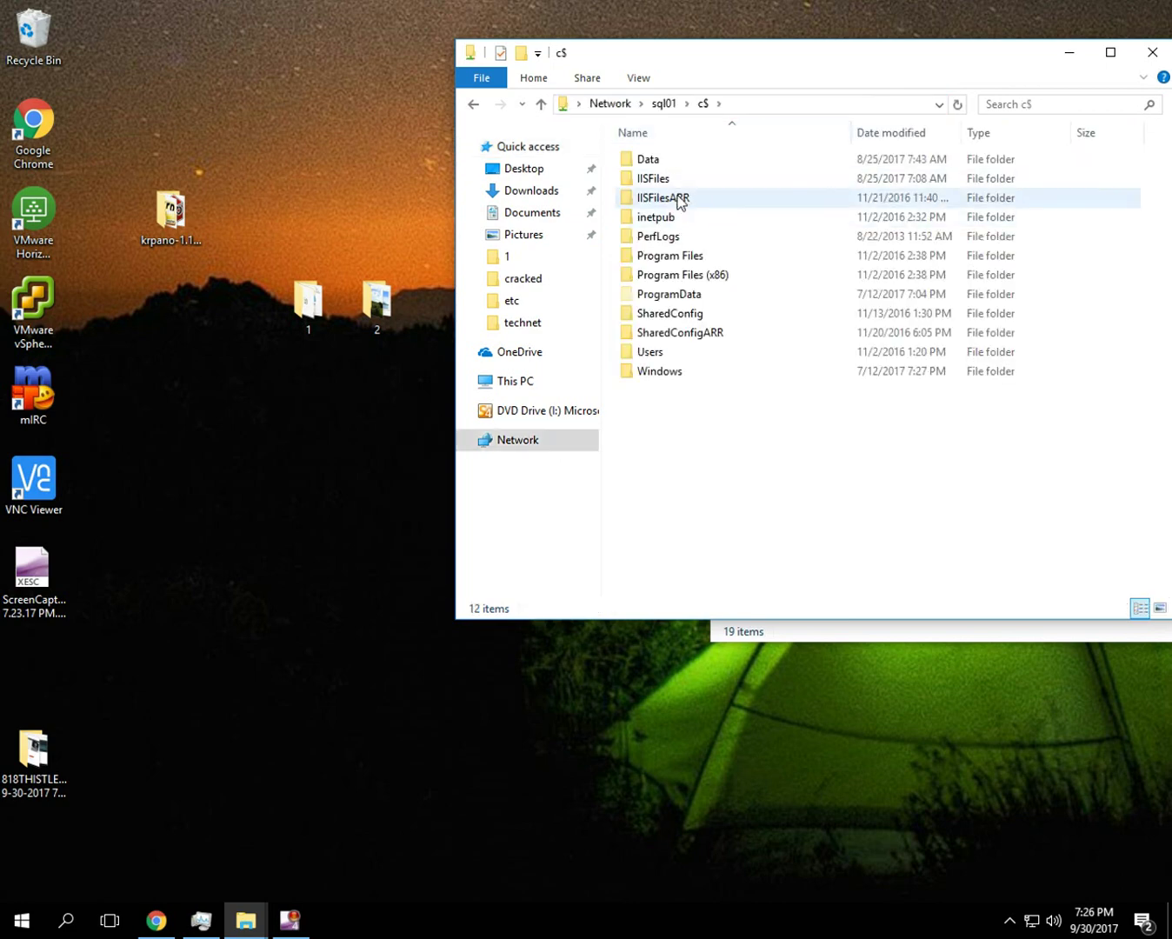
click(648, 184)
double_click(646, 182)
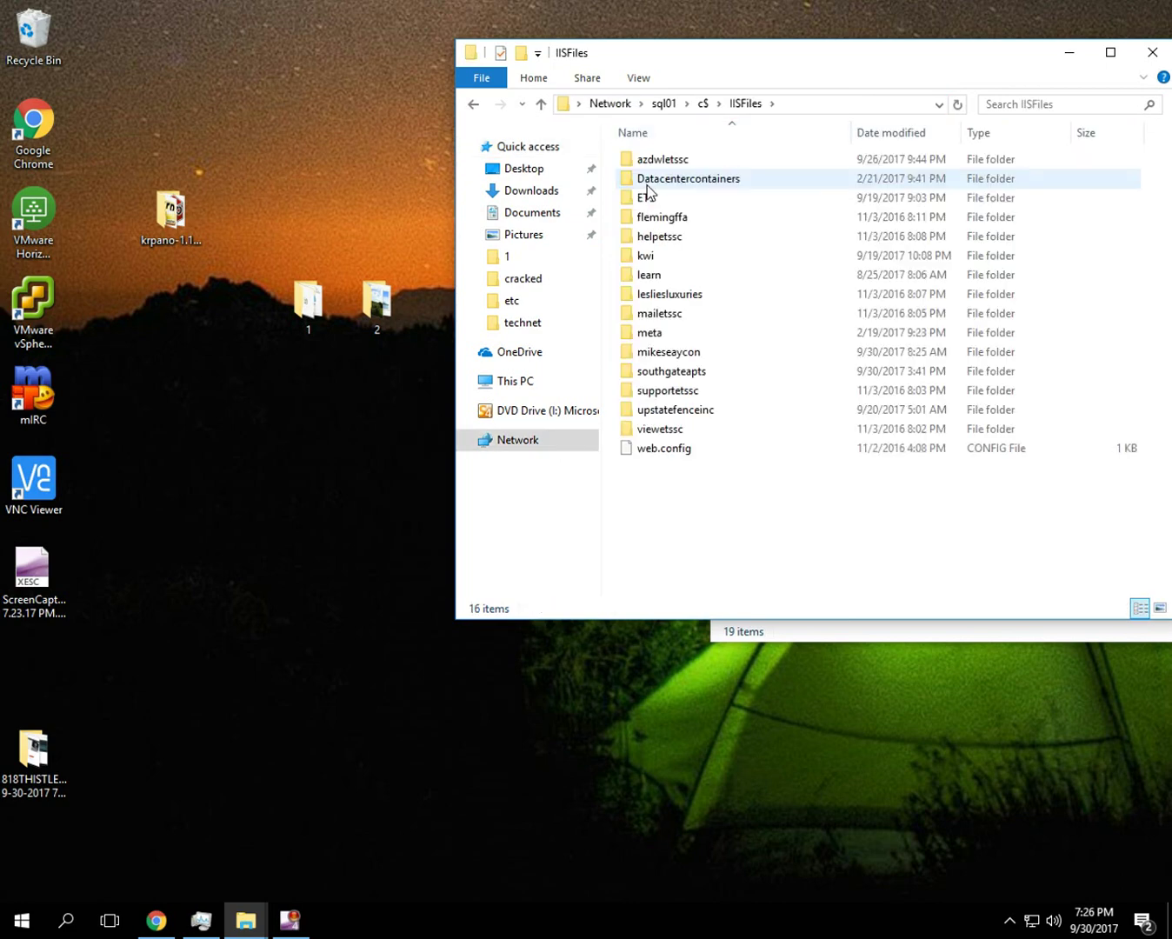
double_click(648, 162)
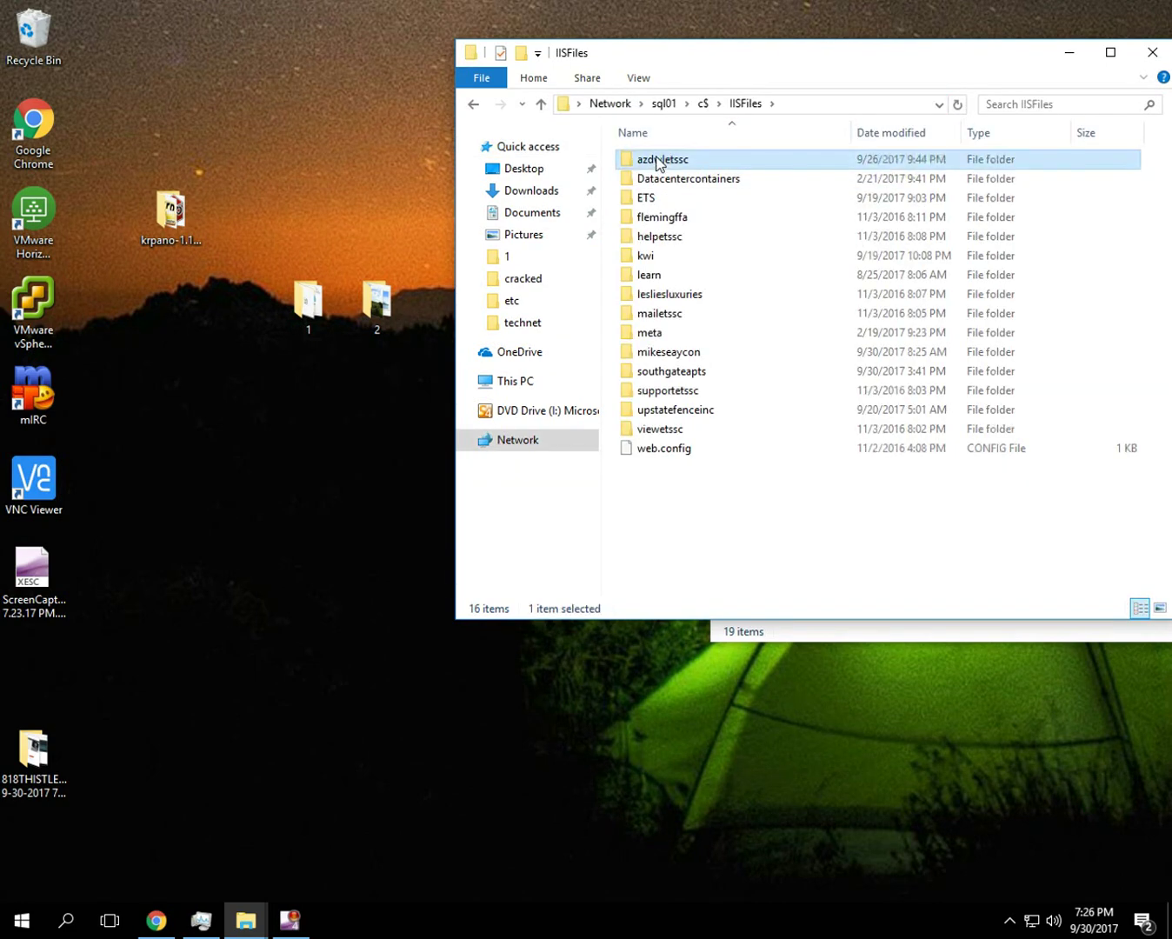
Step: Create a new folder named demo there and paste the krpano output into it
right_click(660, 571)
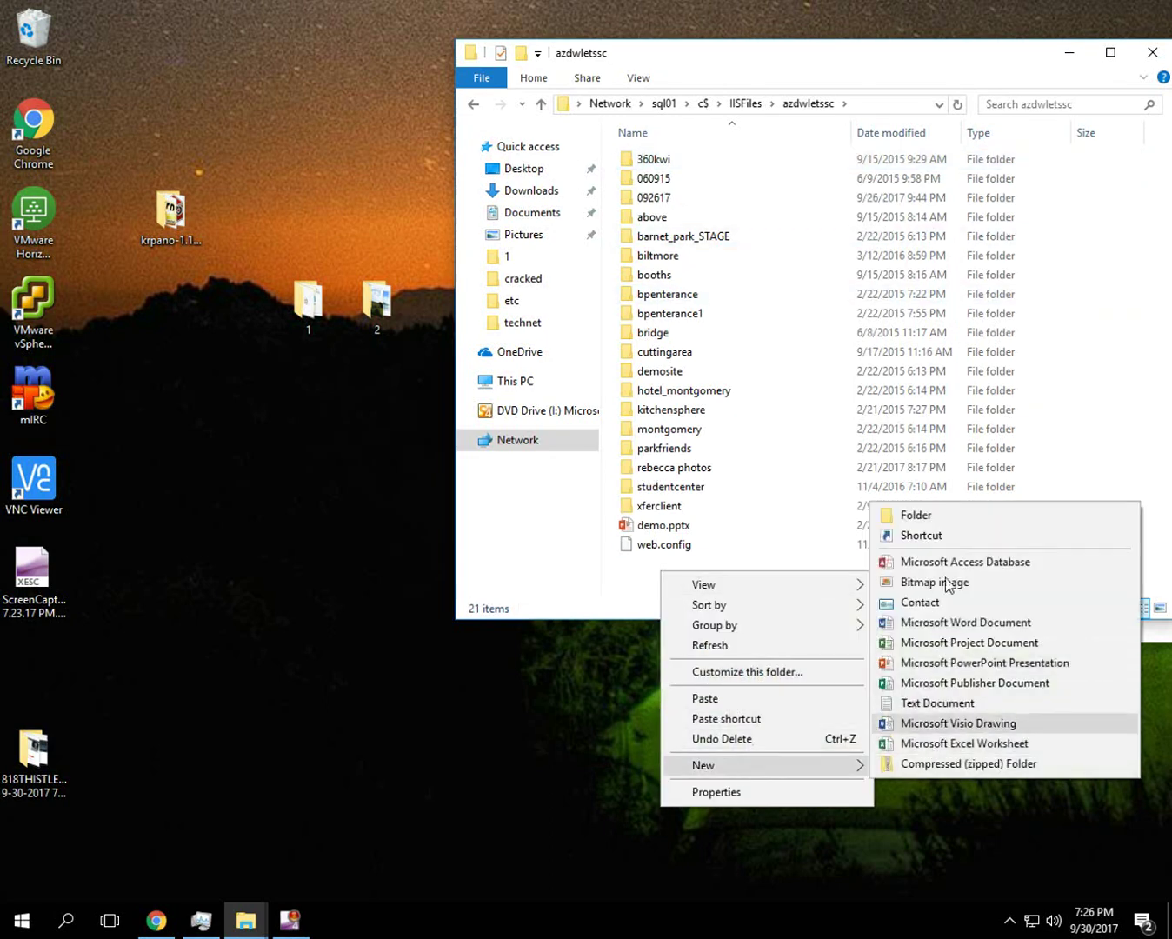
click(944, 514)
text(demo)
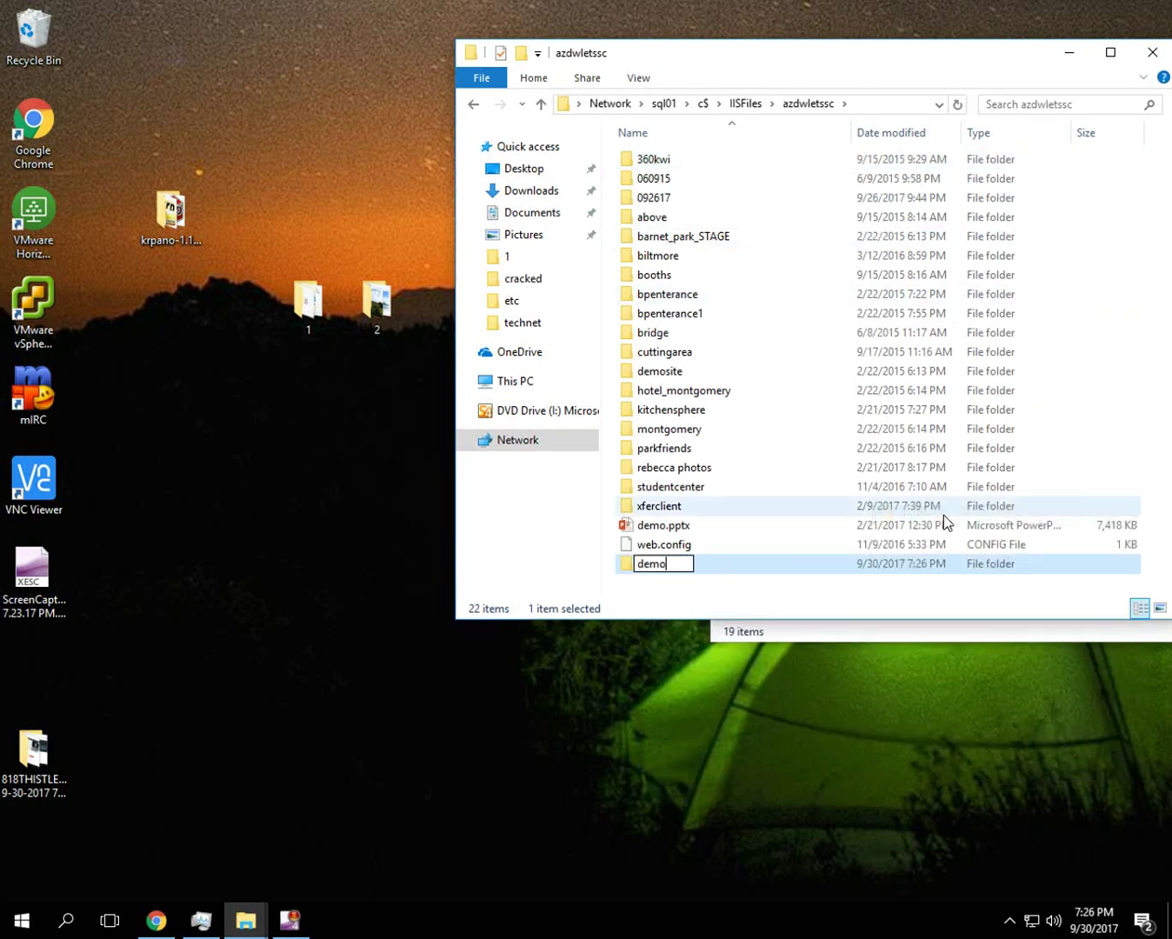
key(Return)
key(Return)
key(ctrl+v)
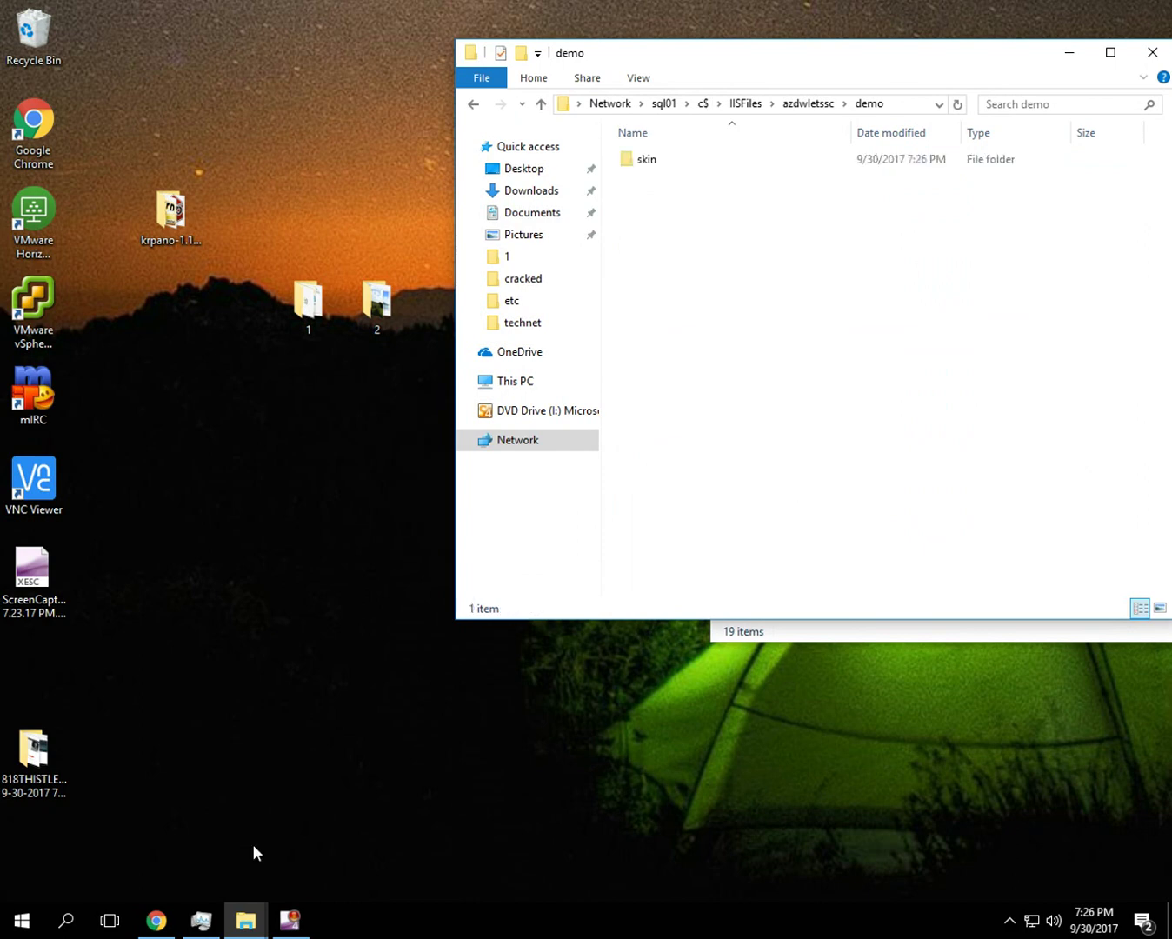
right_click(164, 919)
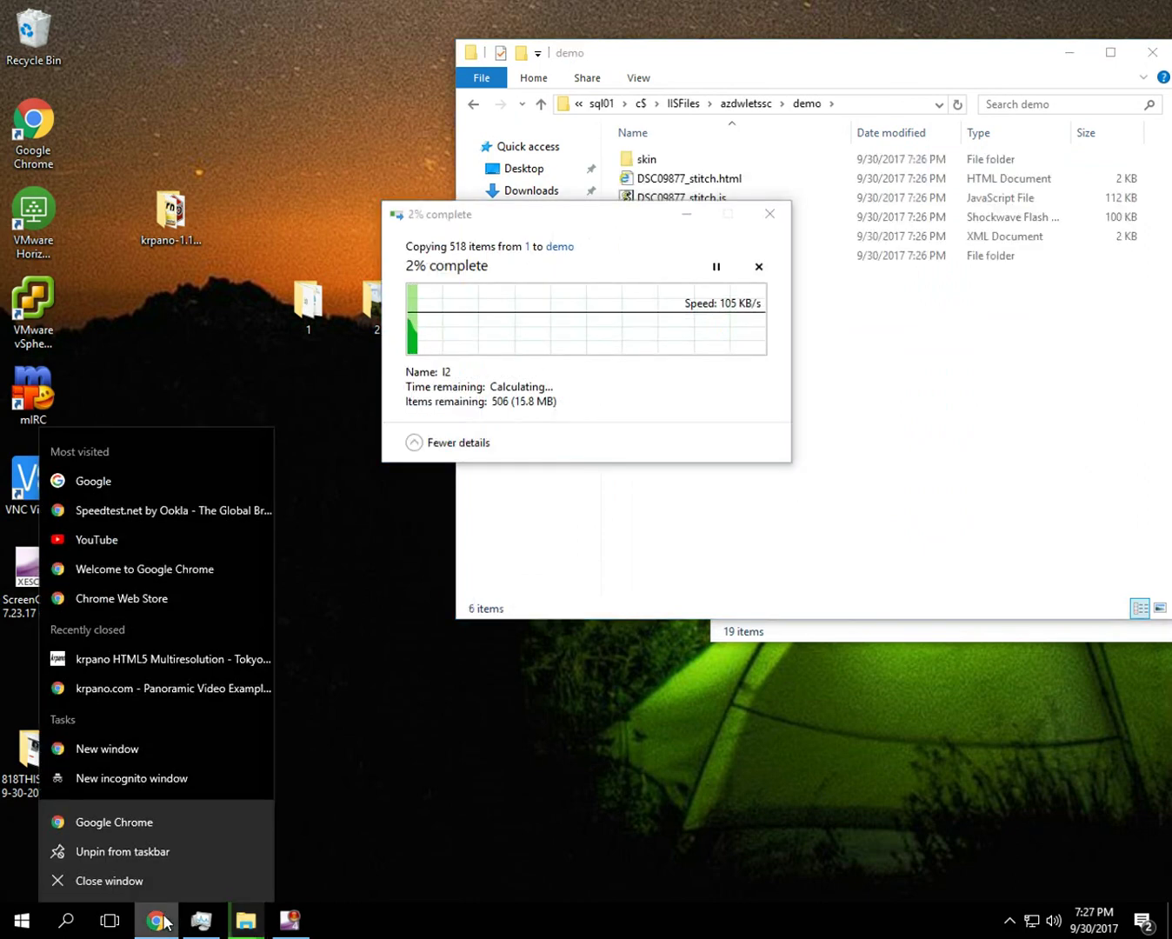
Step: Open a maximized Chrome window and load azdwl.etssc.com/demo, which returns 403 Forbidden
click(139, 827)
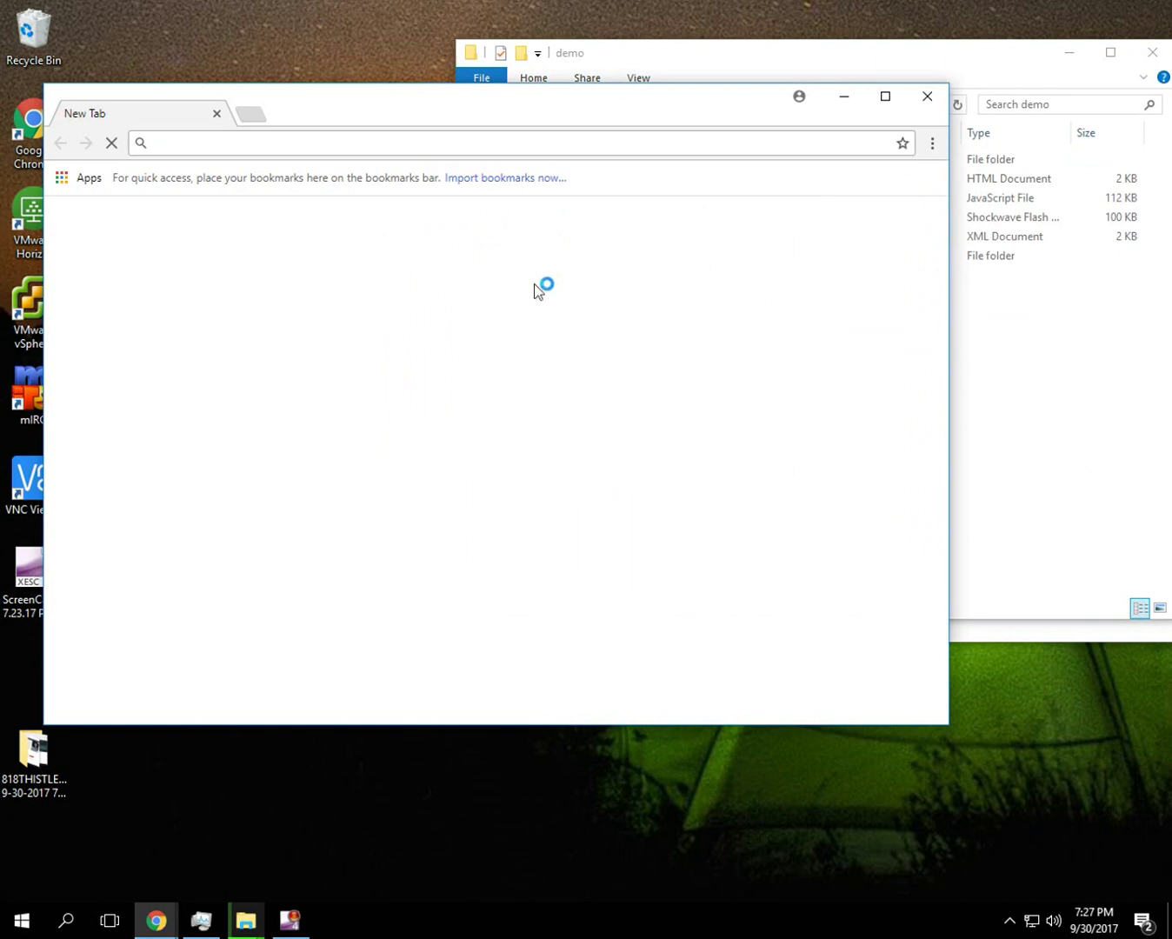
double_click(508, 113)
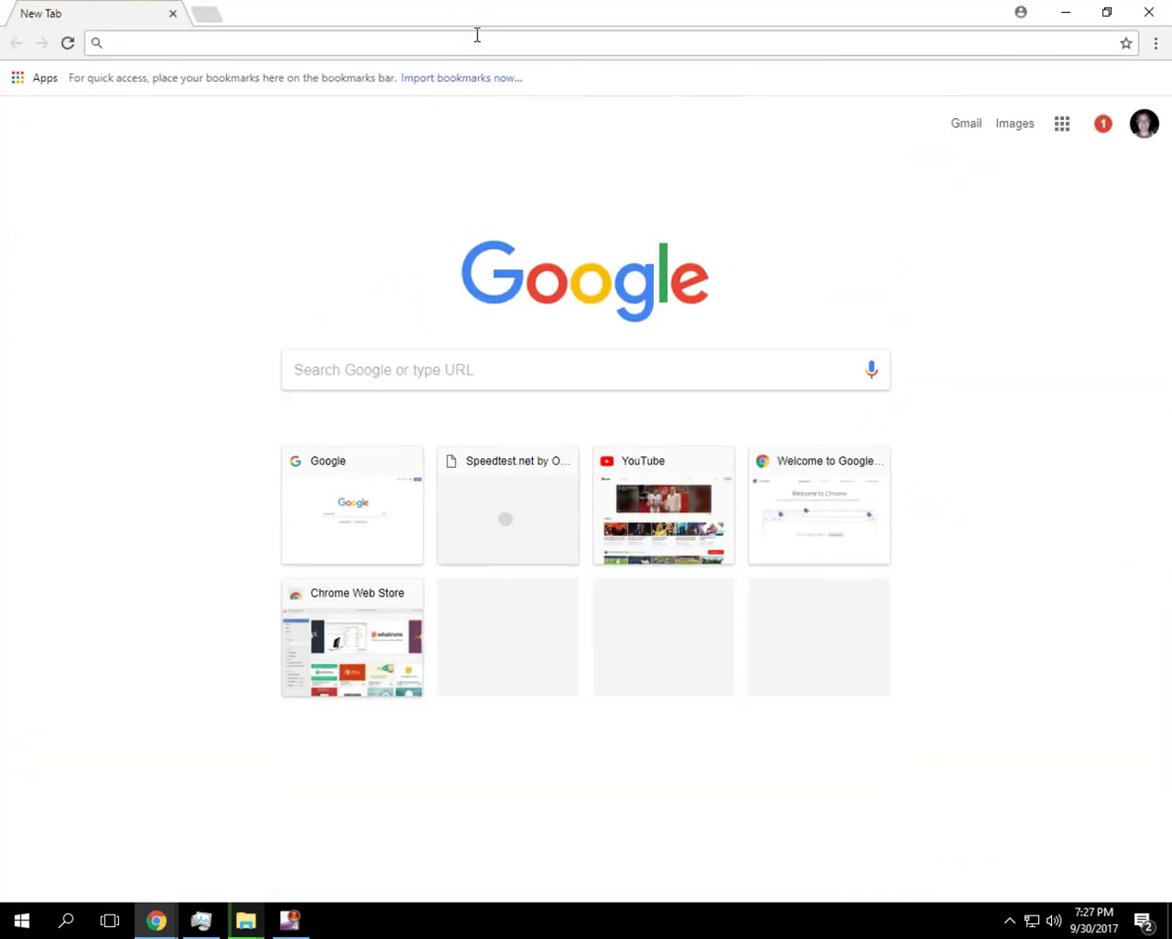
text(azdwl.et)
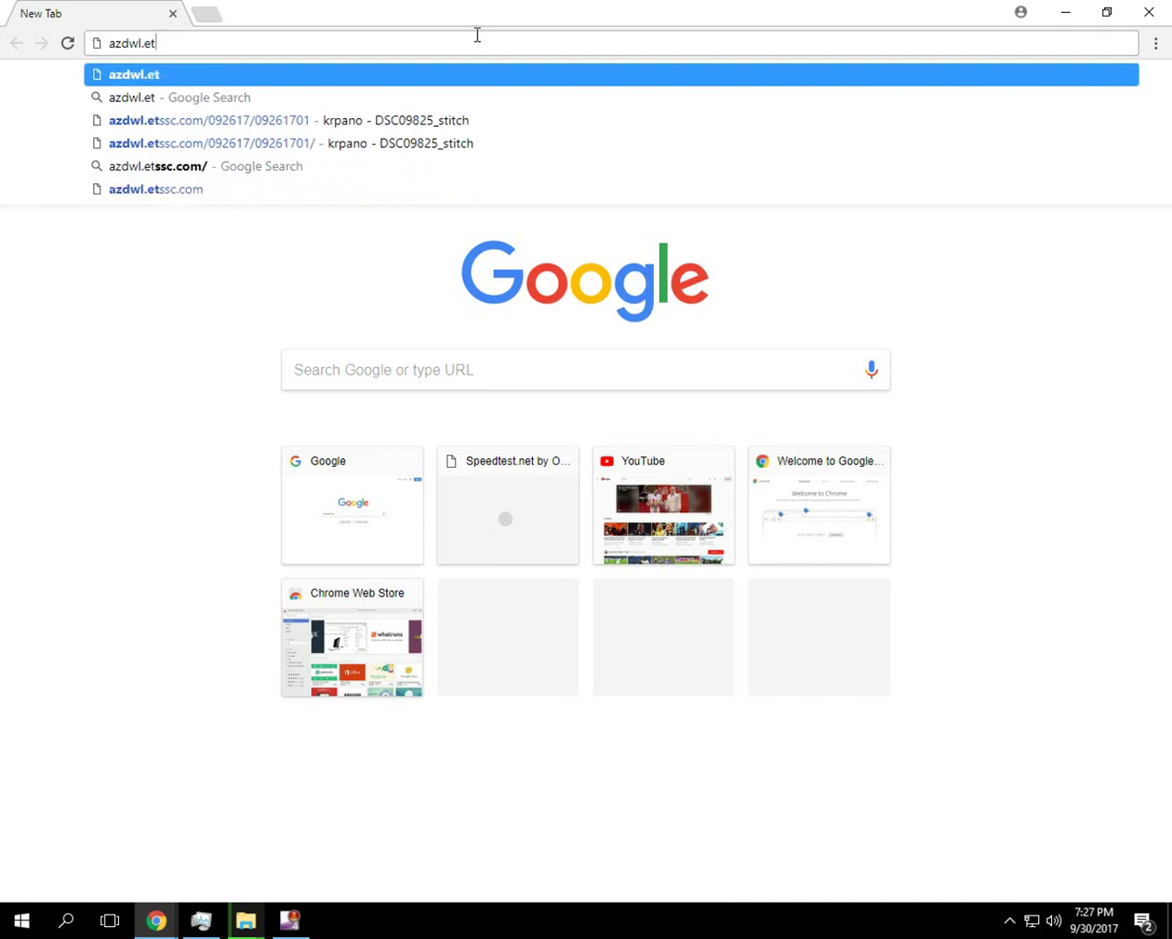
text(ssc.com/dem)
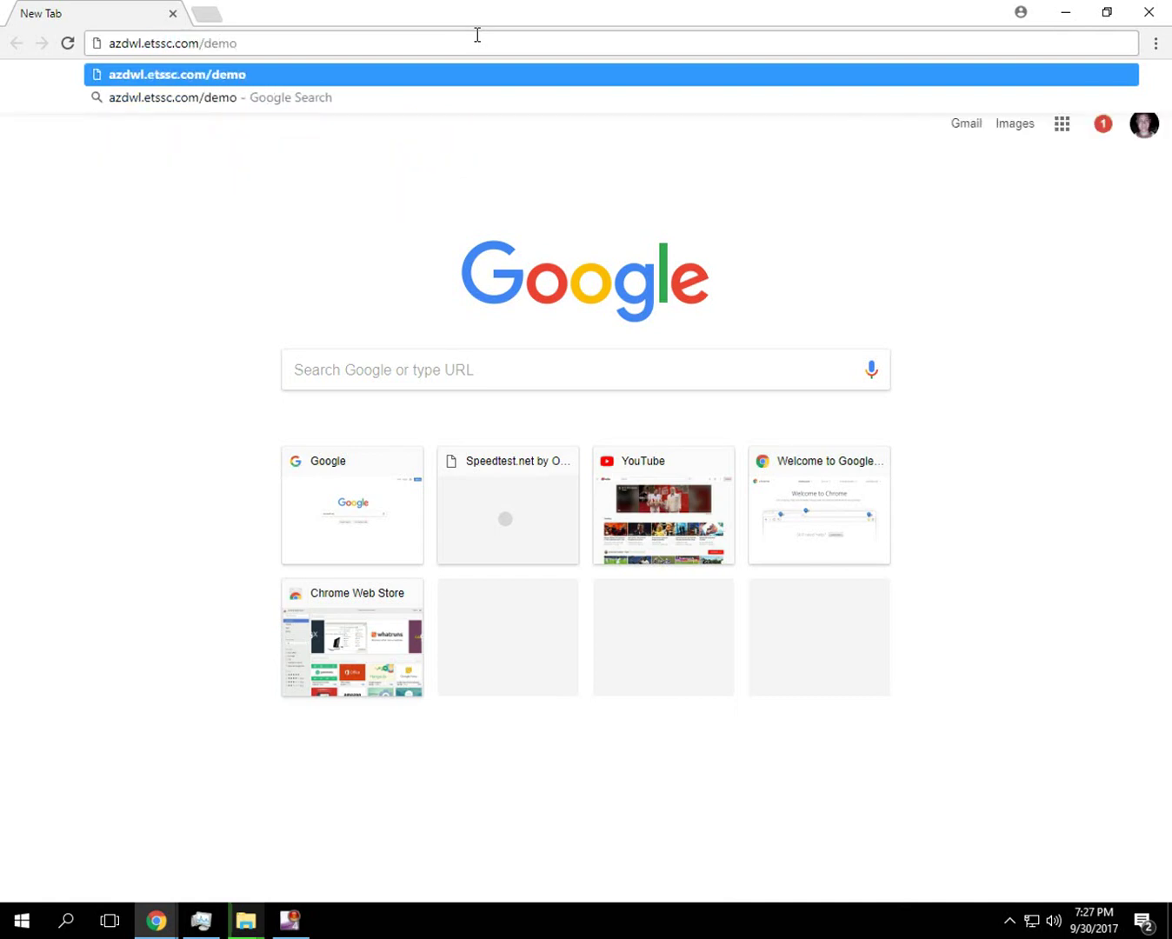
text(o)
click(1069, 13)
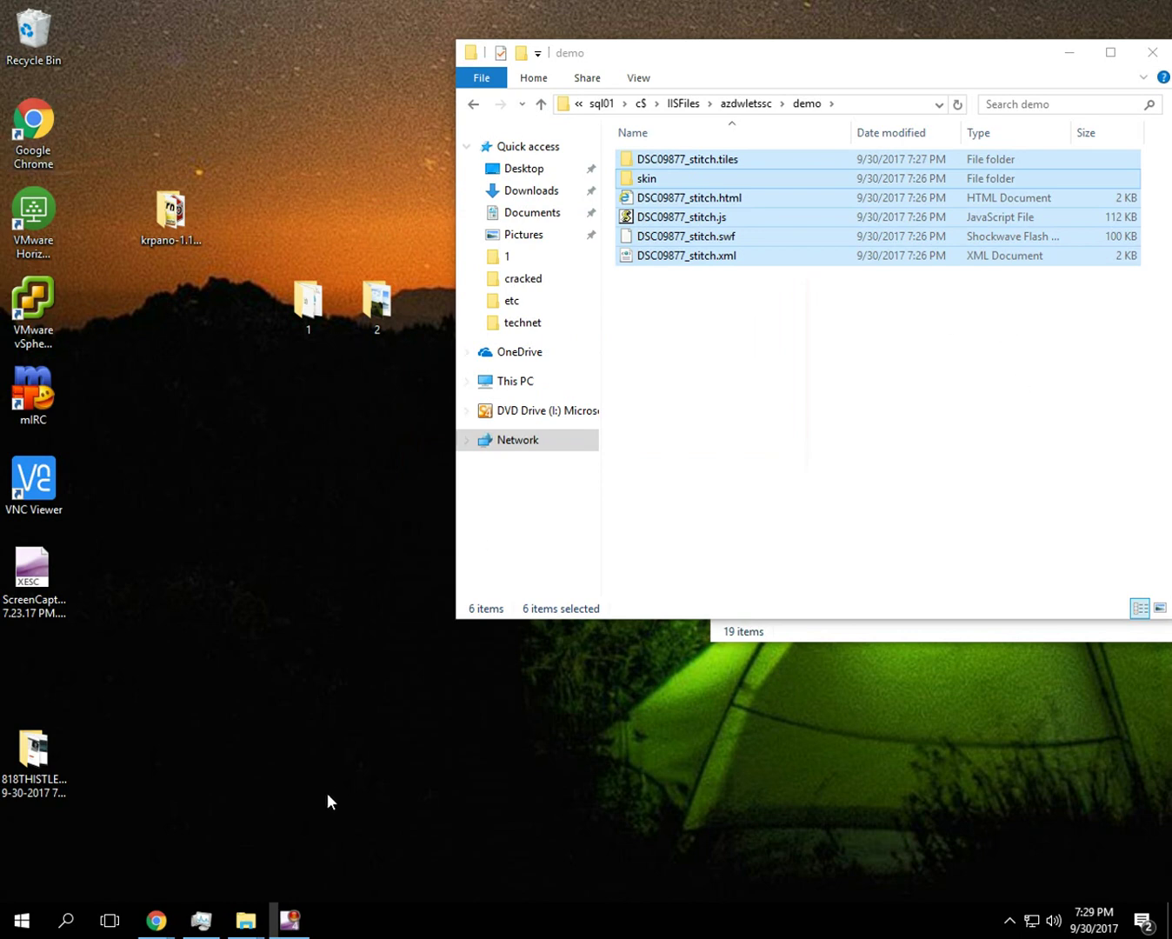
mouse_move(157, 922)
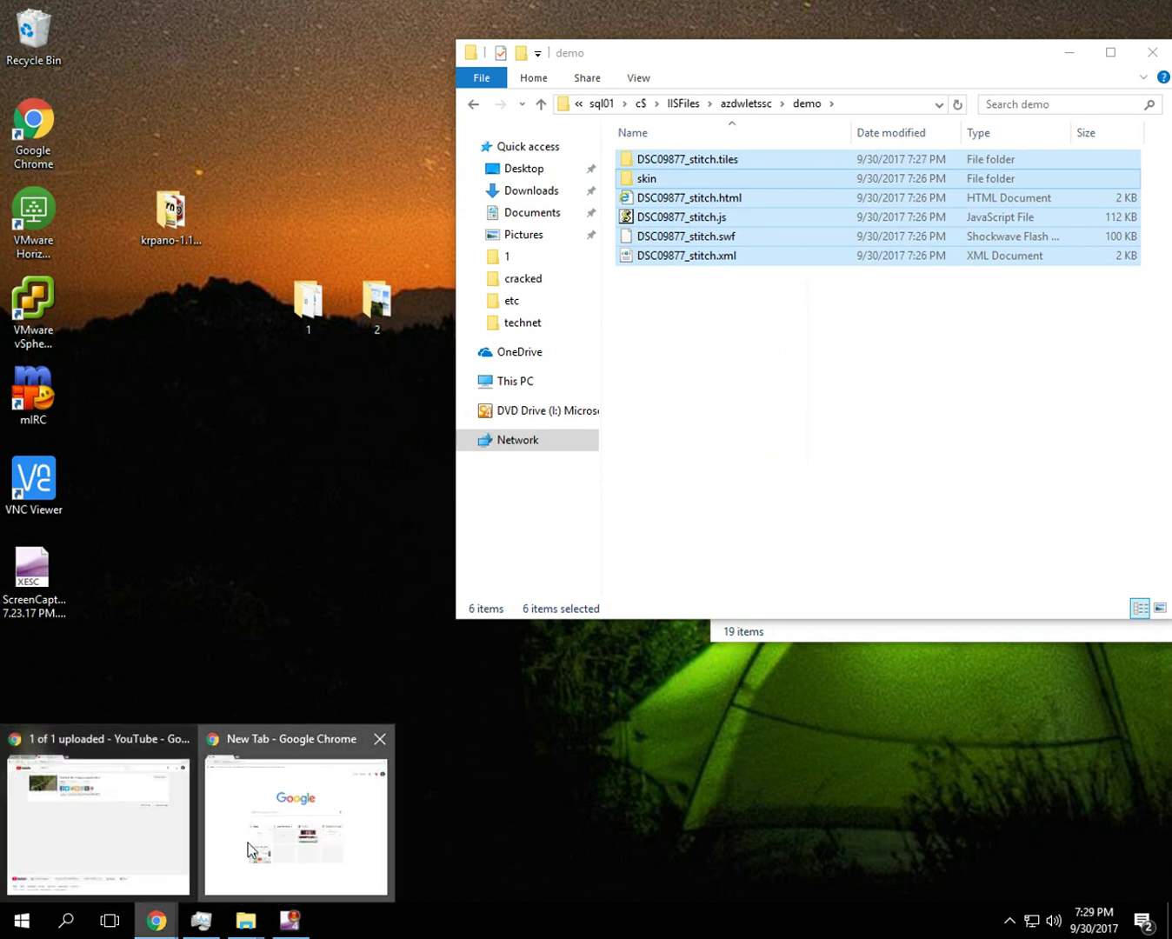
click(247, 843)
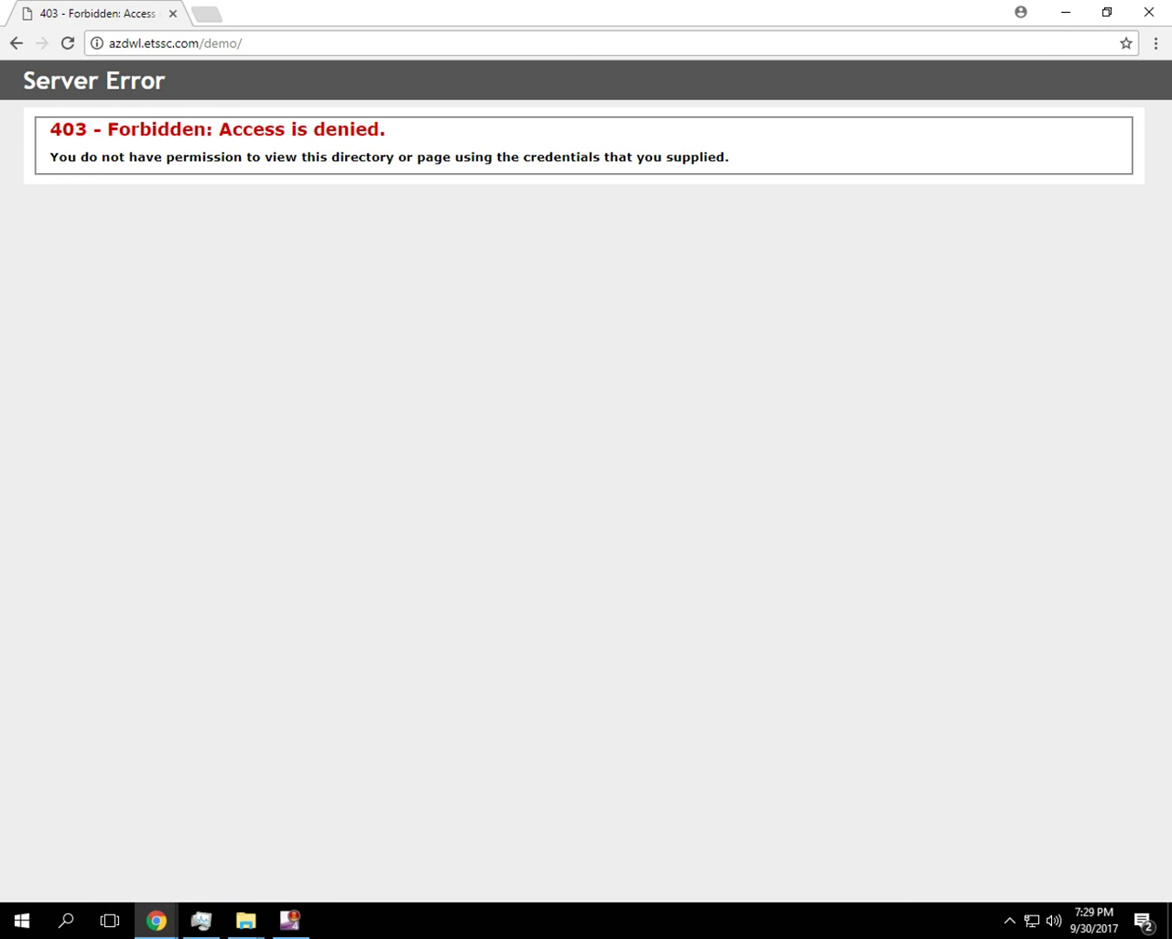
Step: Copy the DSC09877_stitch file name from the demo folder's rename field for the URL
click(403, 44)
click(402, 43)
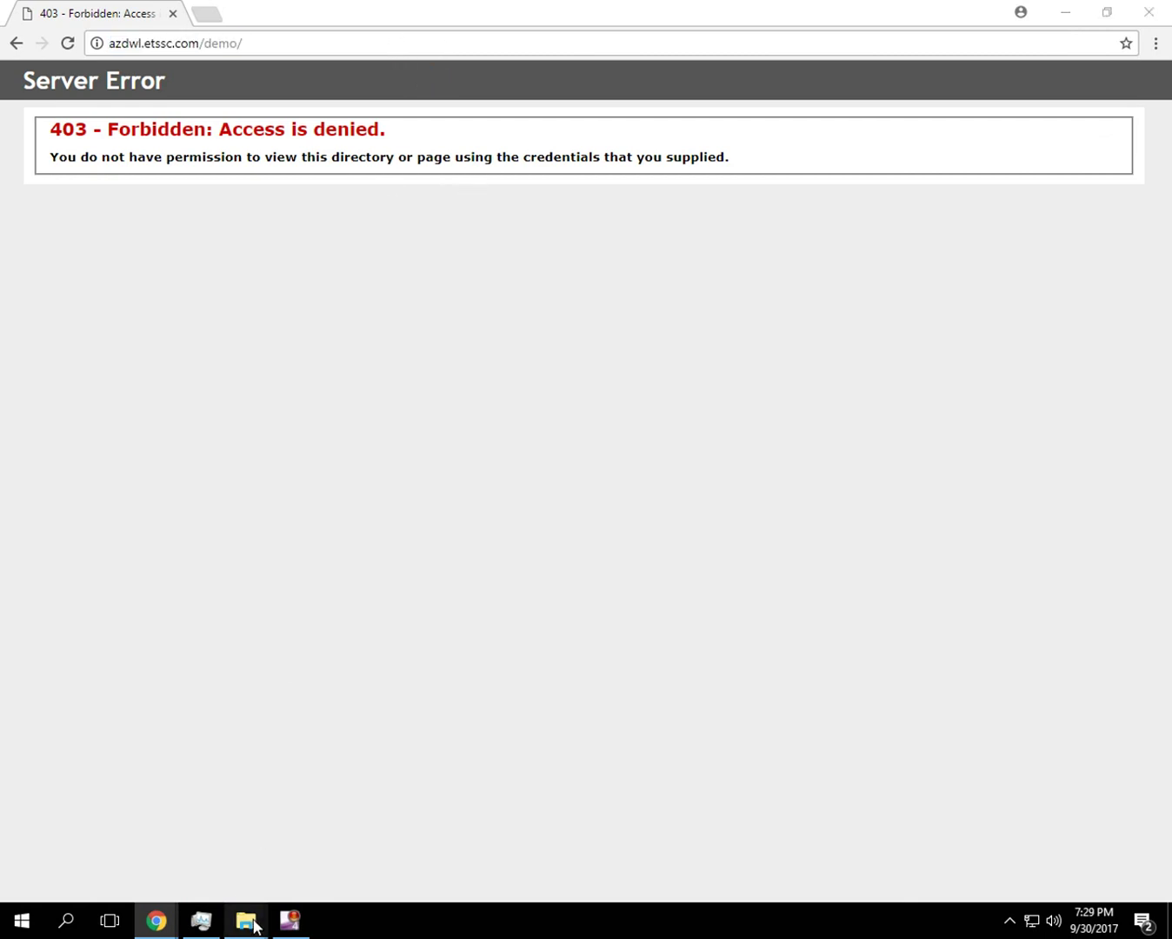
mouse_move(251, 922)
click(408, 866)
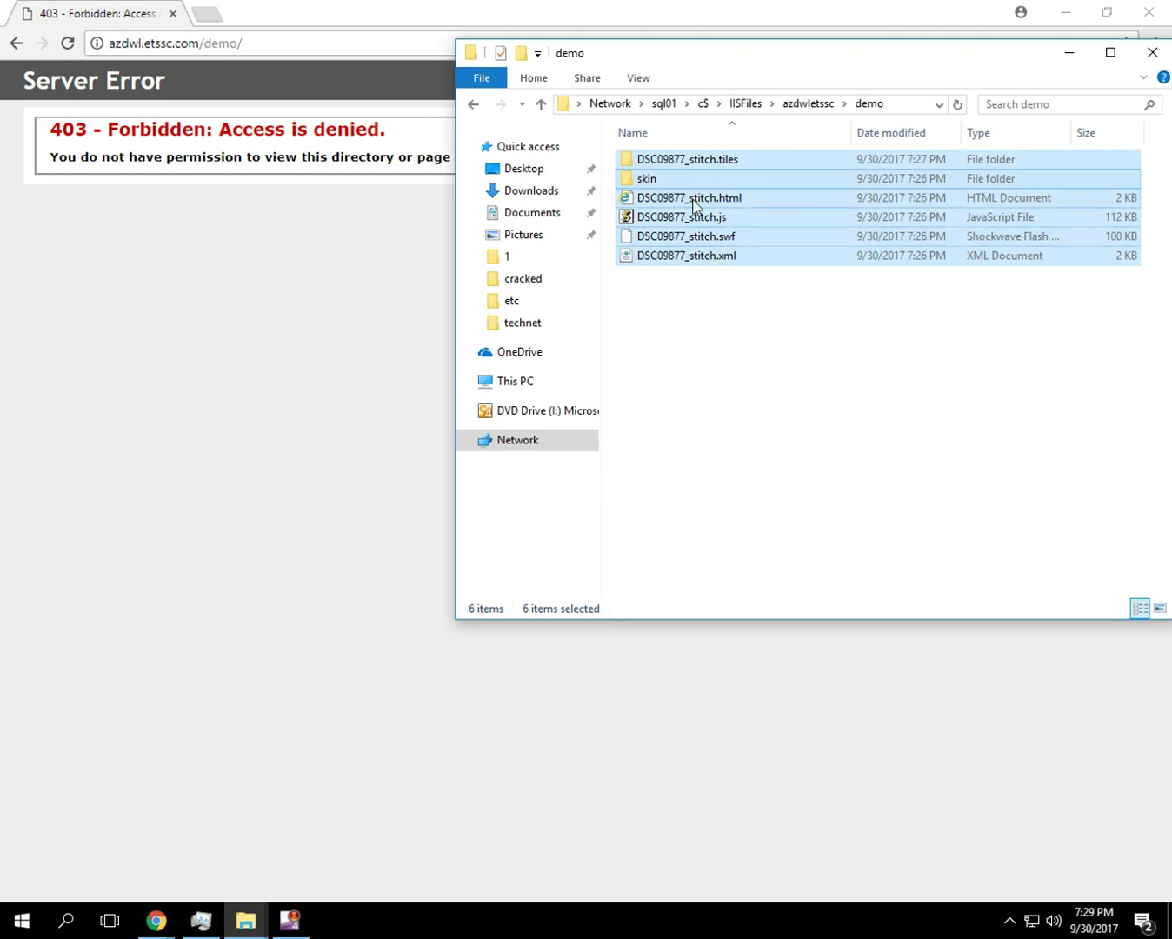
click(693, 205)
right_click(767, 197)
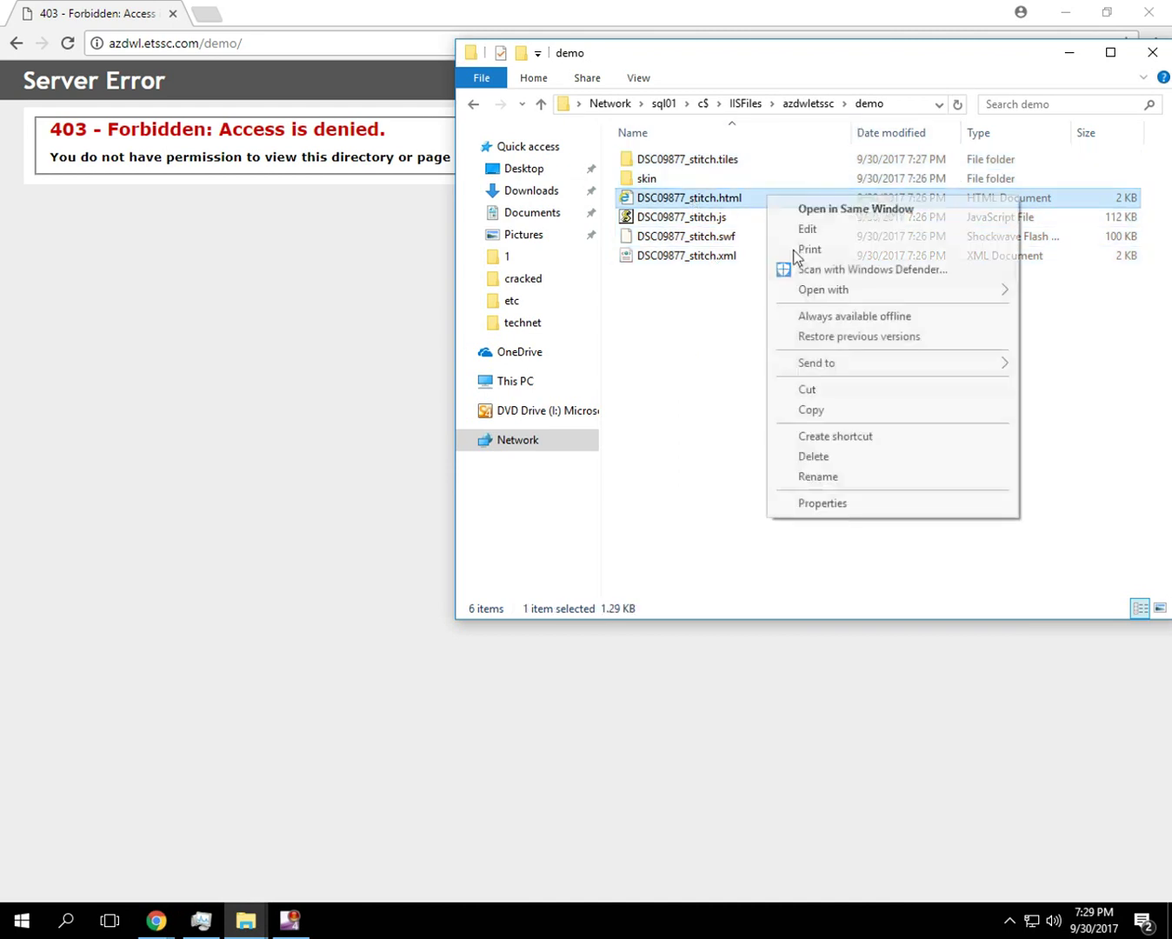
click(818, 477)
key(ctrl+c)
click(304, 72)
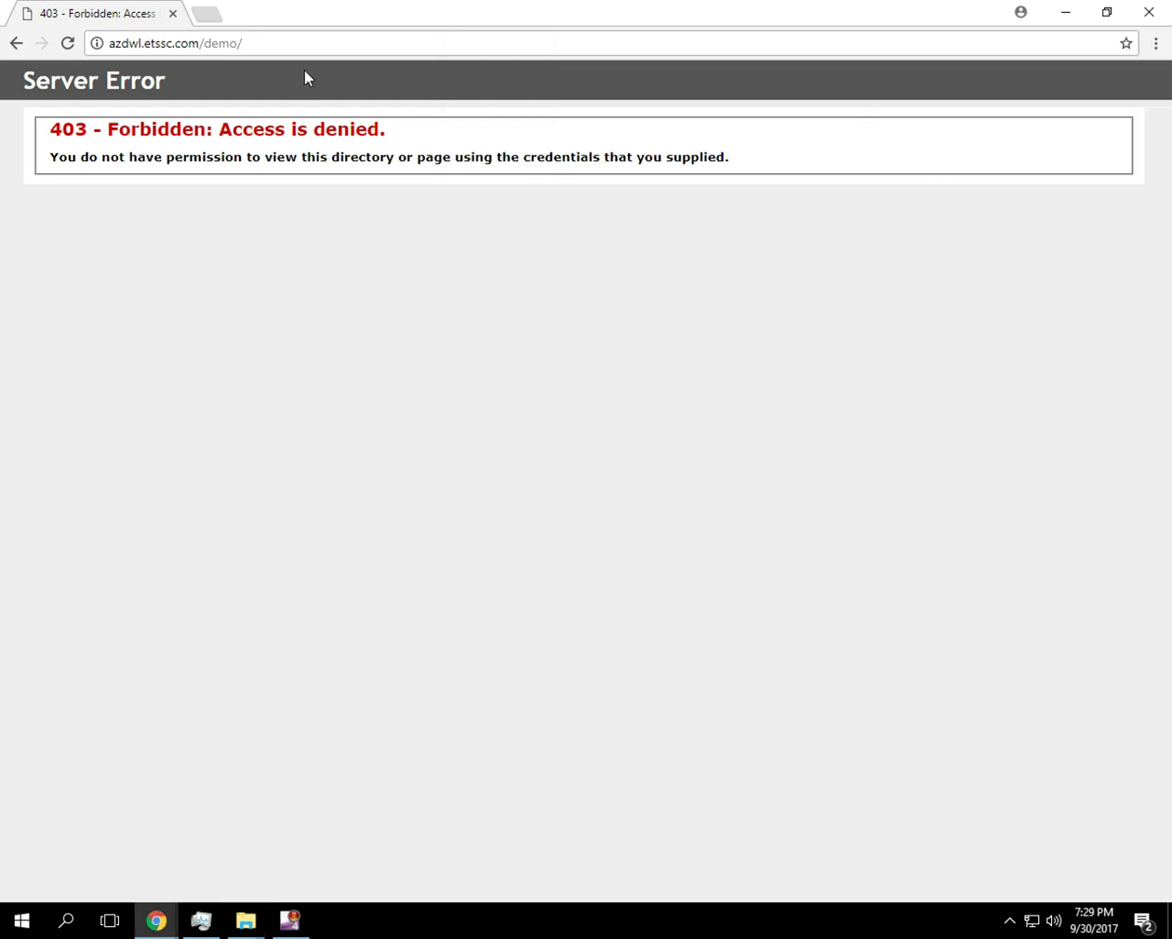
Step: Load azdwl.etssc.com/demo/DSC09877_stitch.html in the browser
click(346, 42)
click(358, 44)
key(ctrl+v)
text(.html)
key(Return)
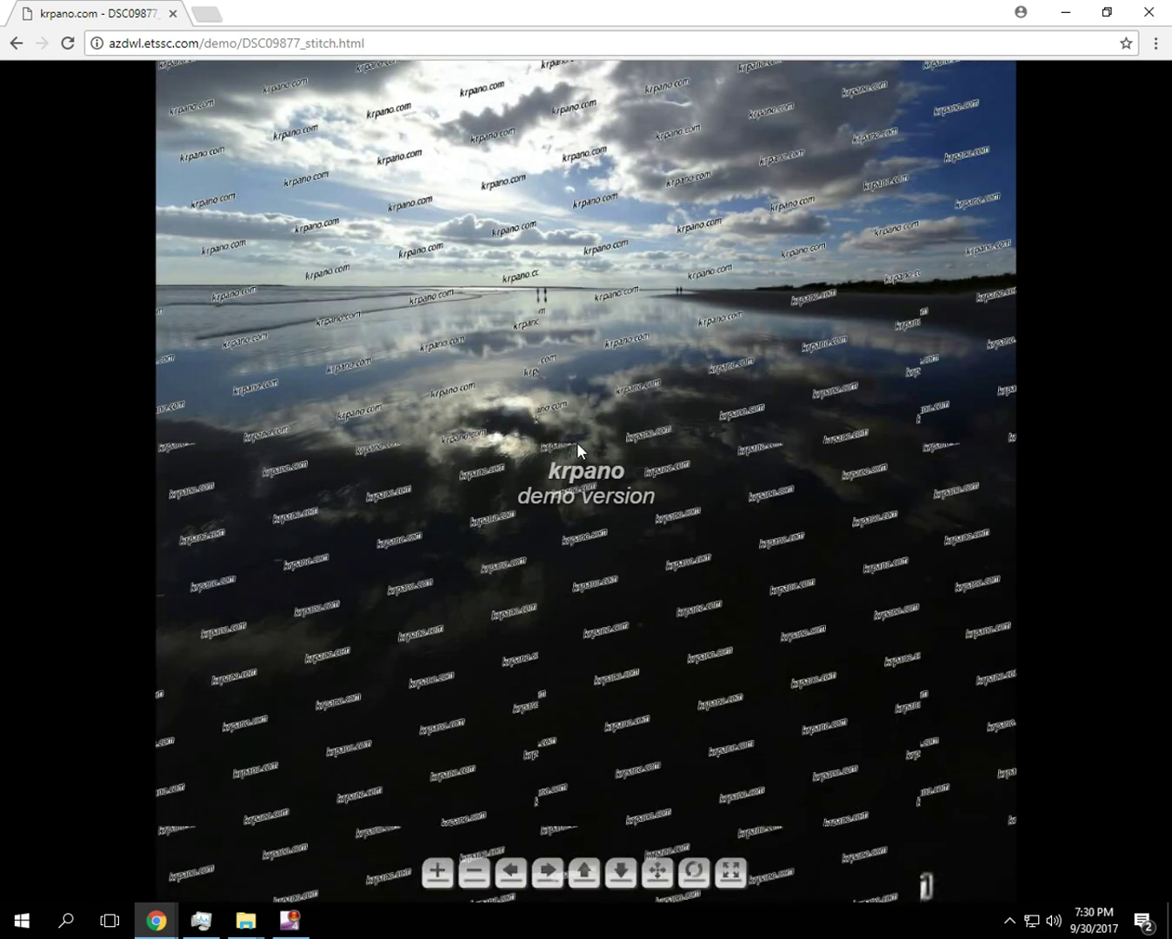
Step: Zoom and tilt around the beach panorama, then close the browser
scroll(561, 439, up, 3)
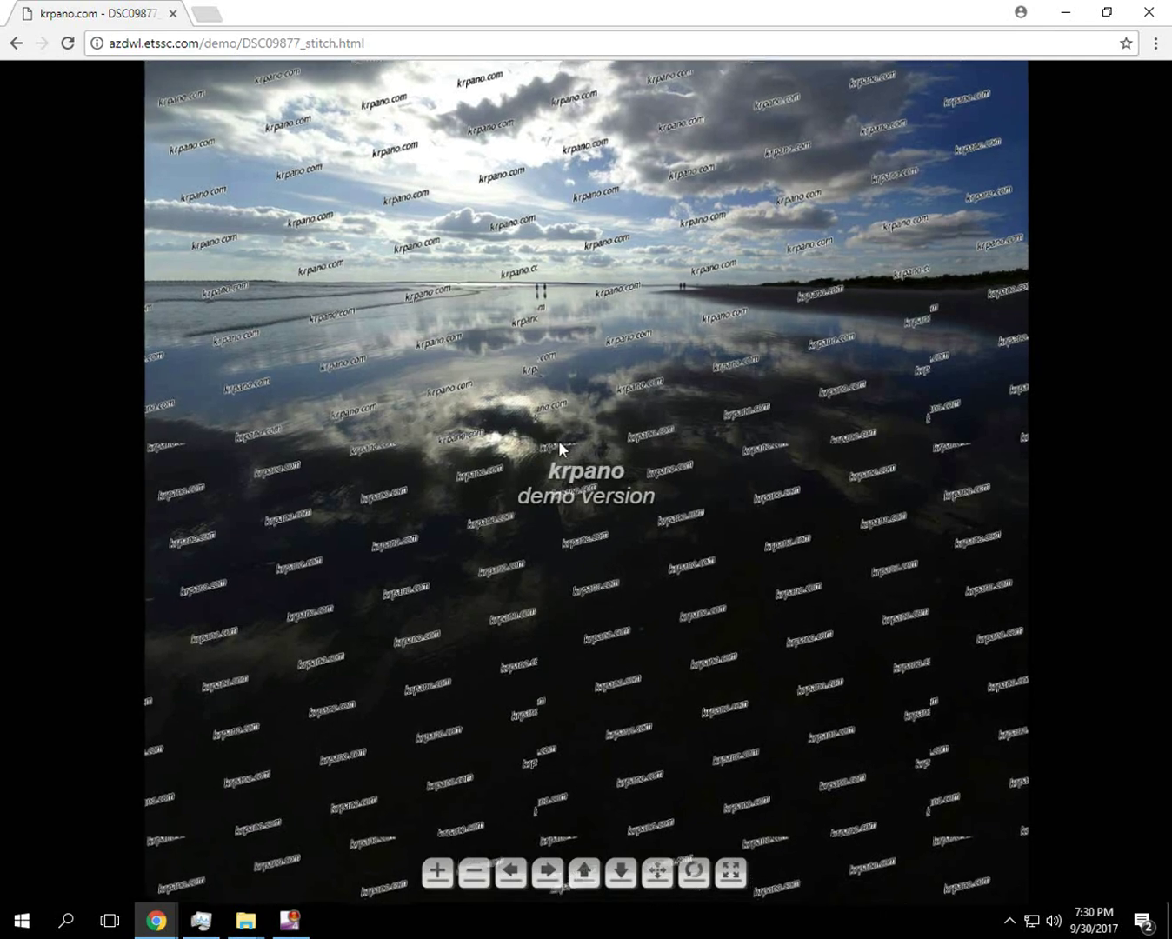
scroll(525, 366, up, 5)
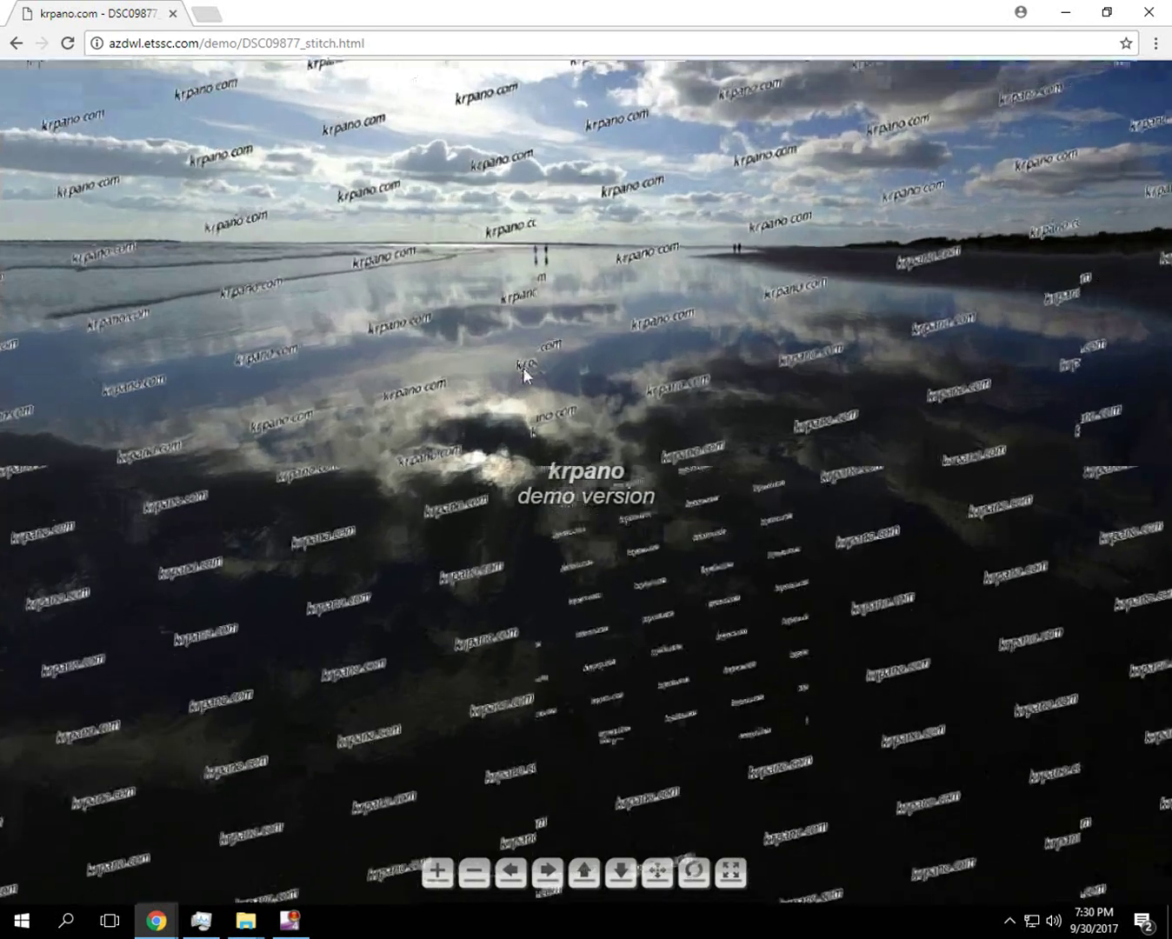
key(Down)
key(Down)
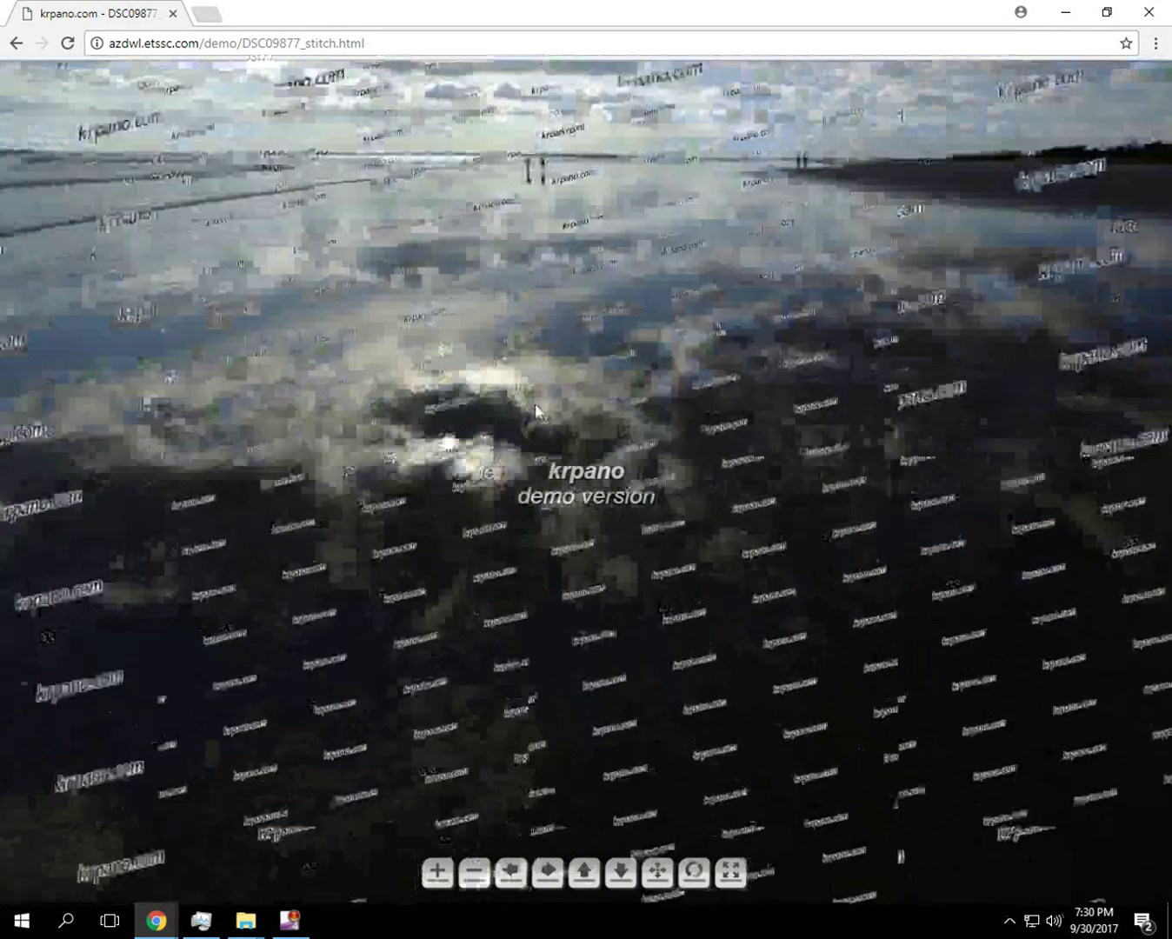
key(Down)
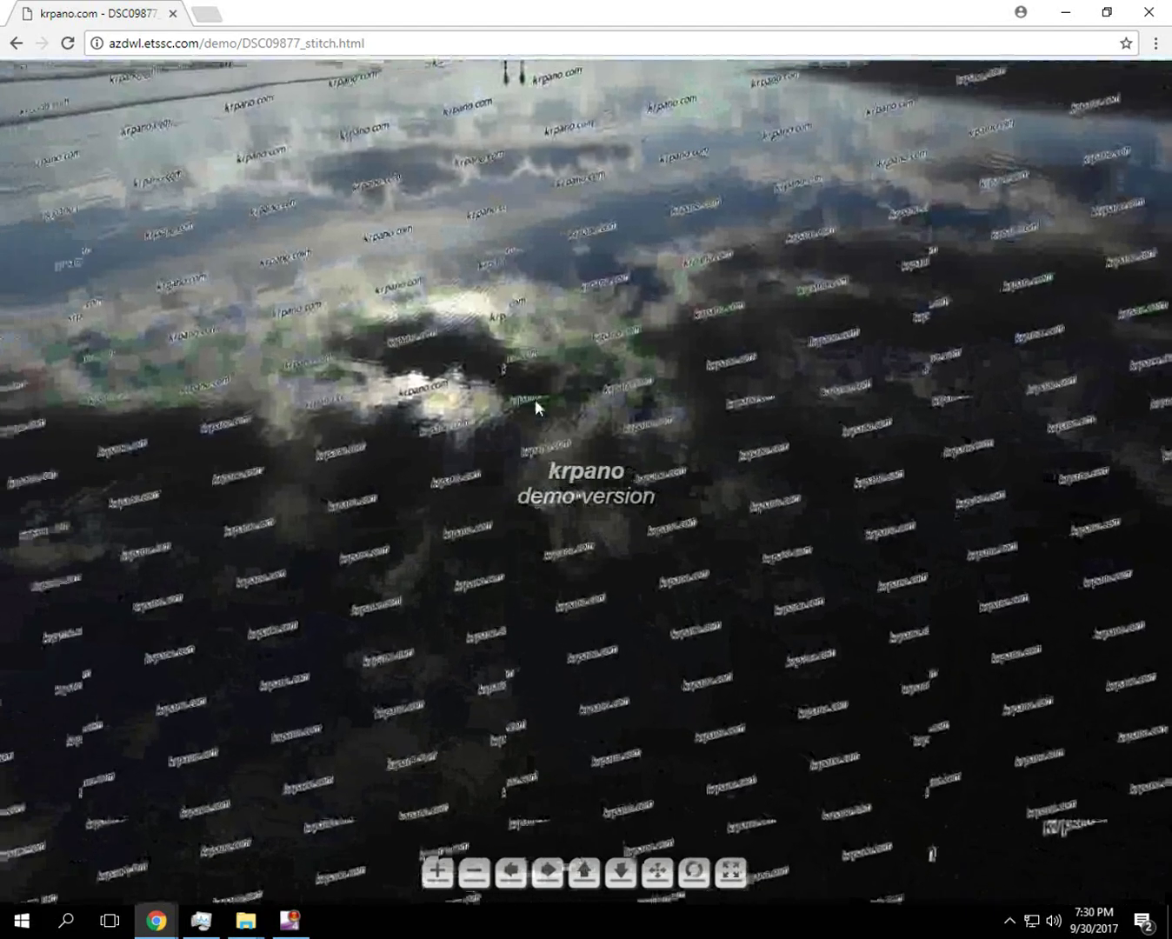
key(Down)
key(Up)
key(Up)
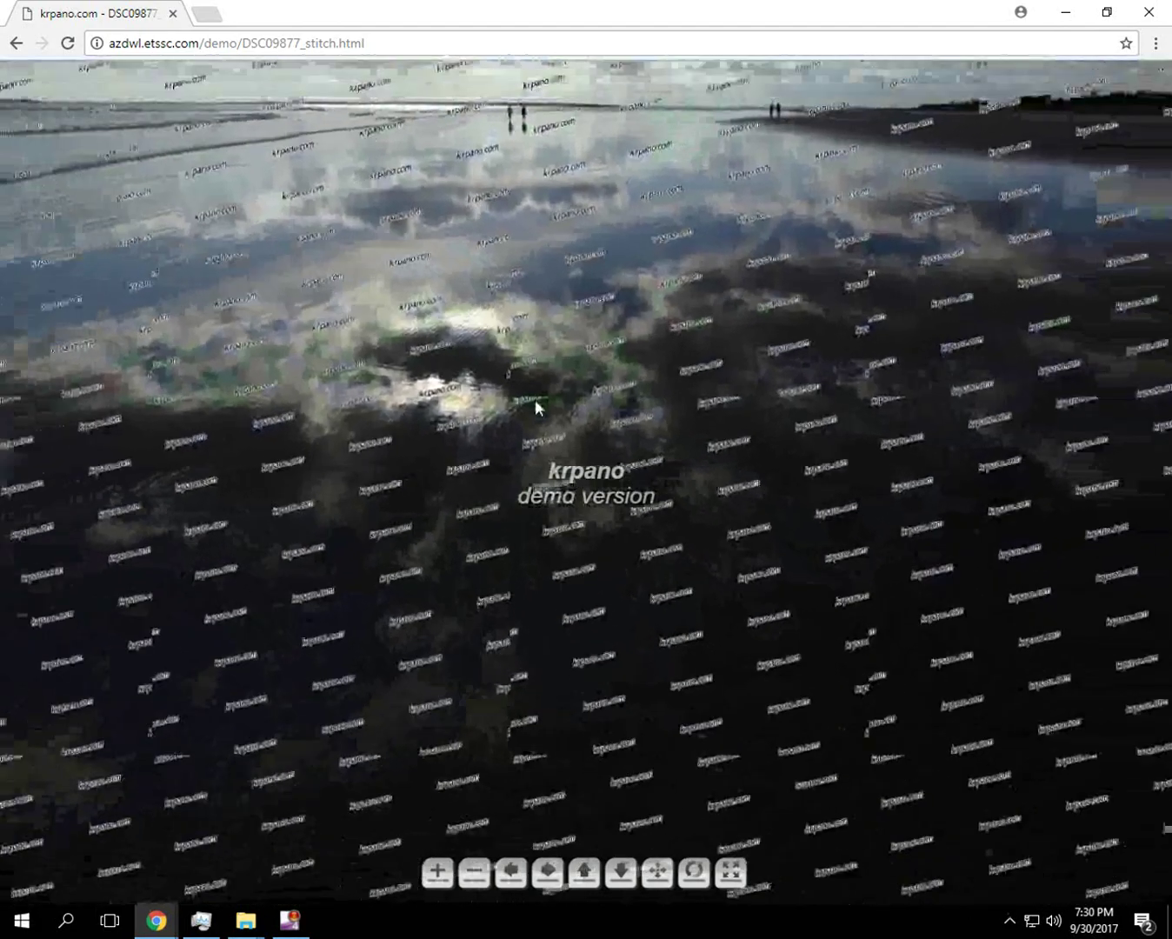
scroll(534, 399, down, 3)
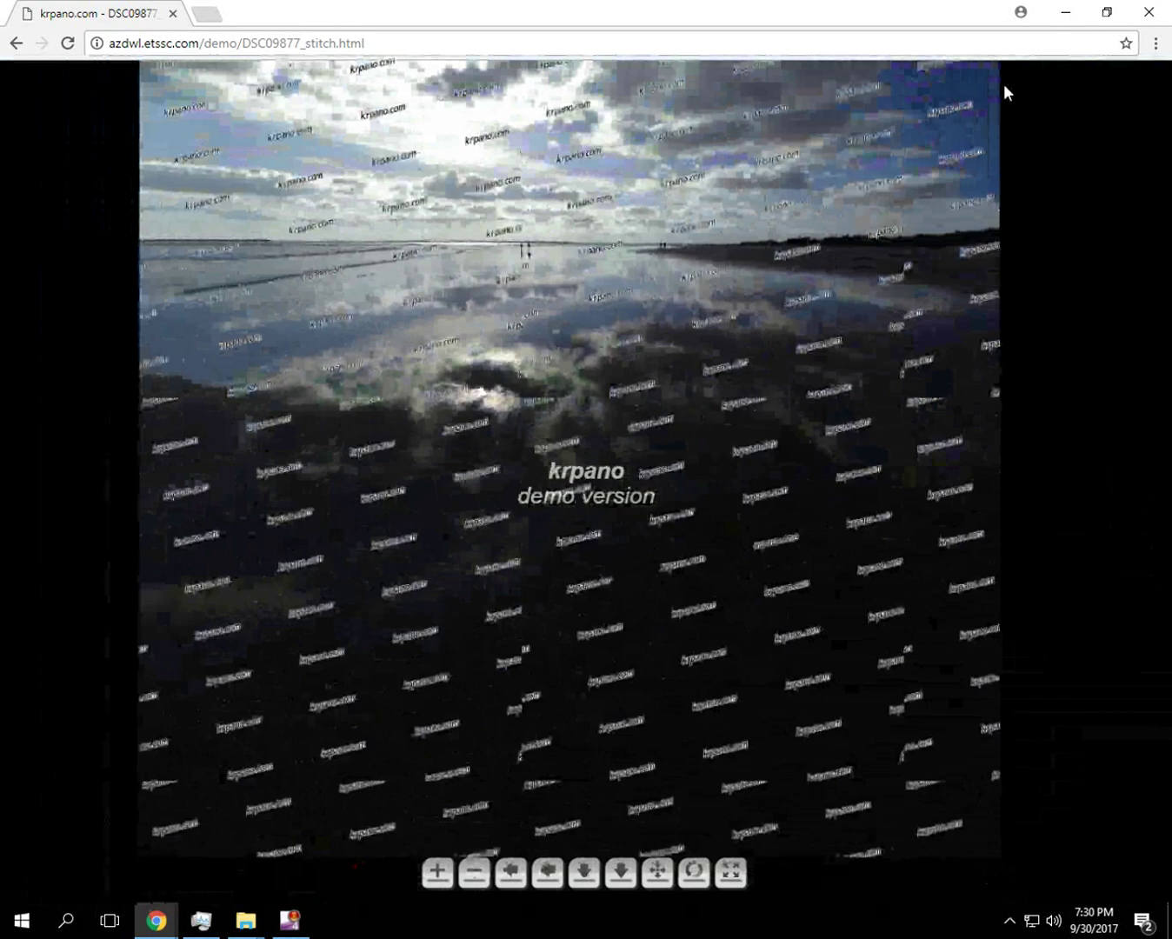
click(1149, 11)
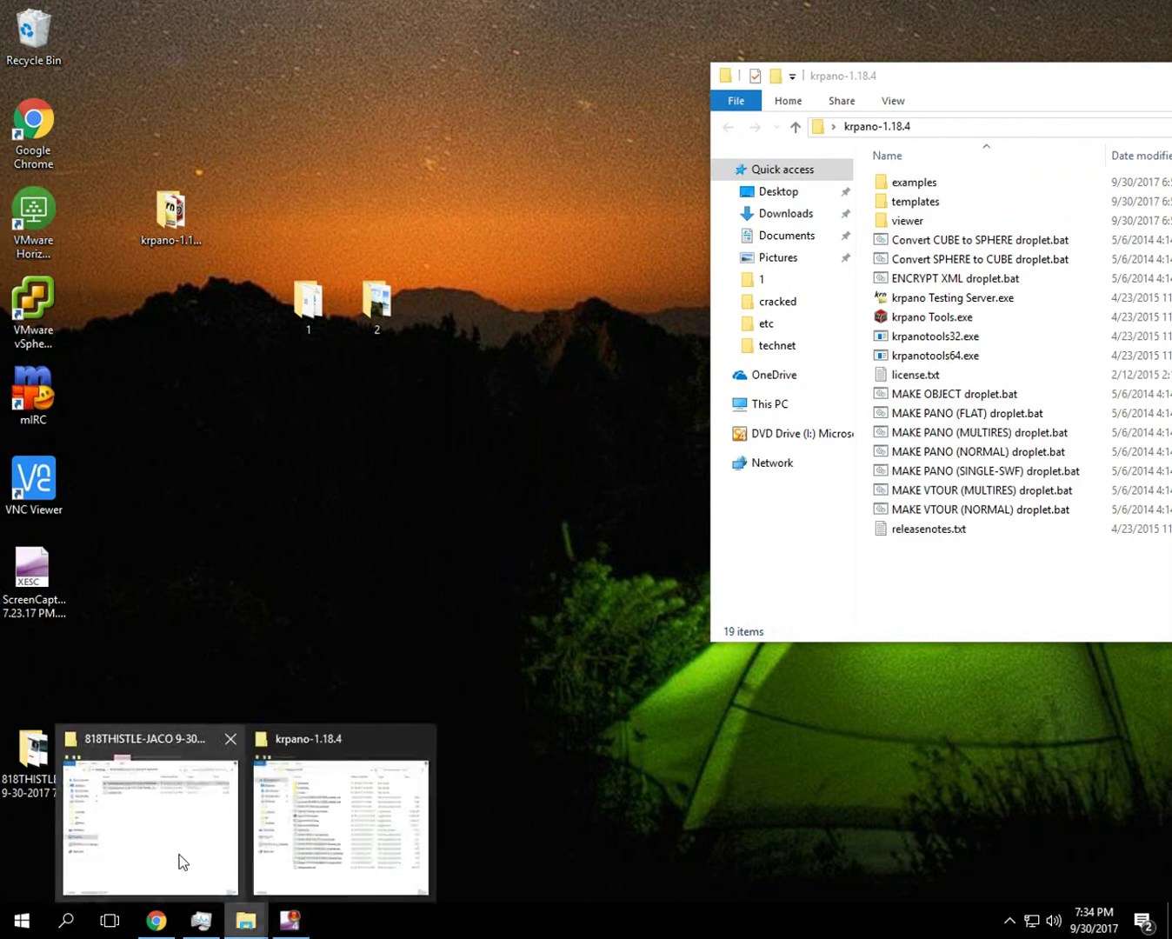
Step: Move PANO_20170930_192829.jpg from Downloads onto the desktop, then open the krpano-1.18.4 folder
click(778, 191)
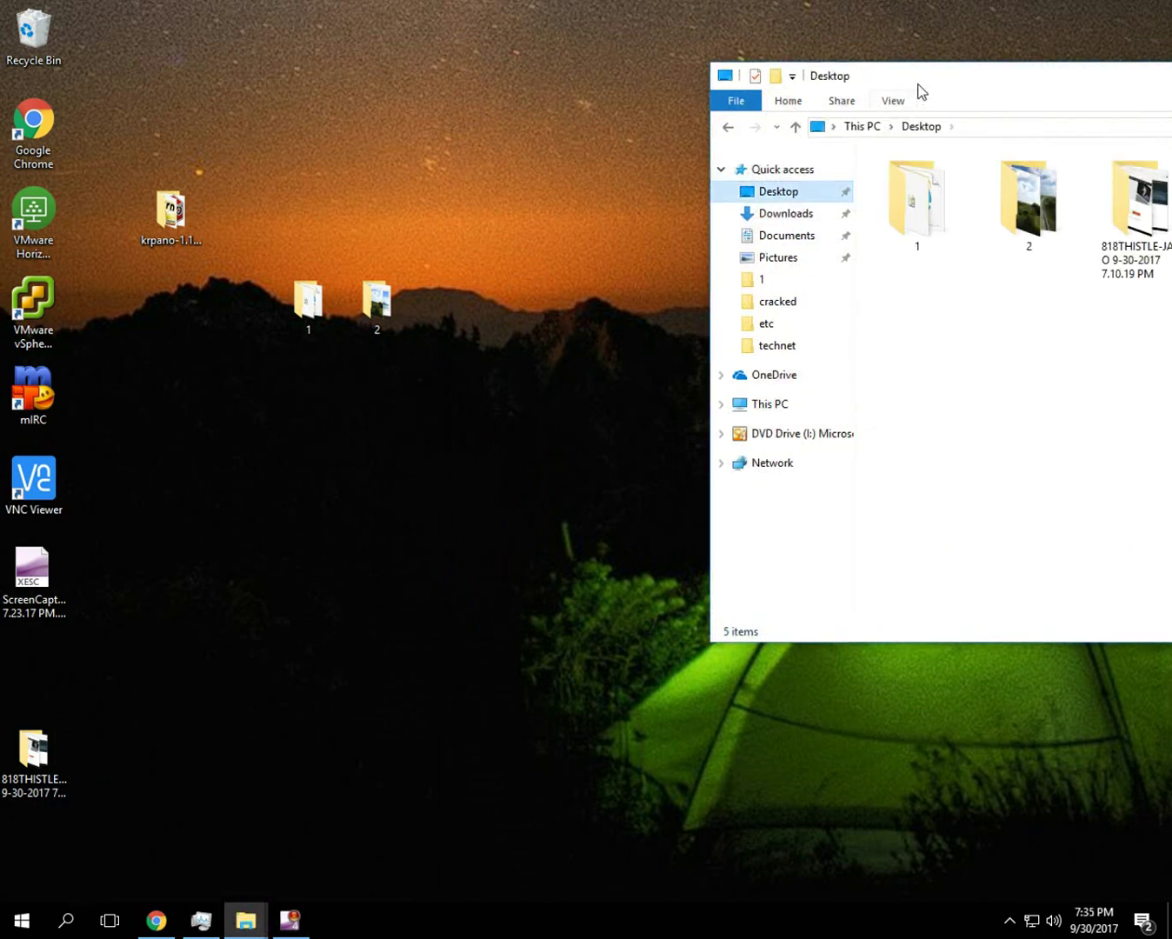
drag(916, 79, 682, 74)
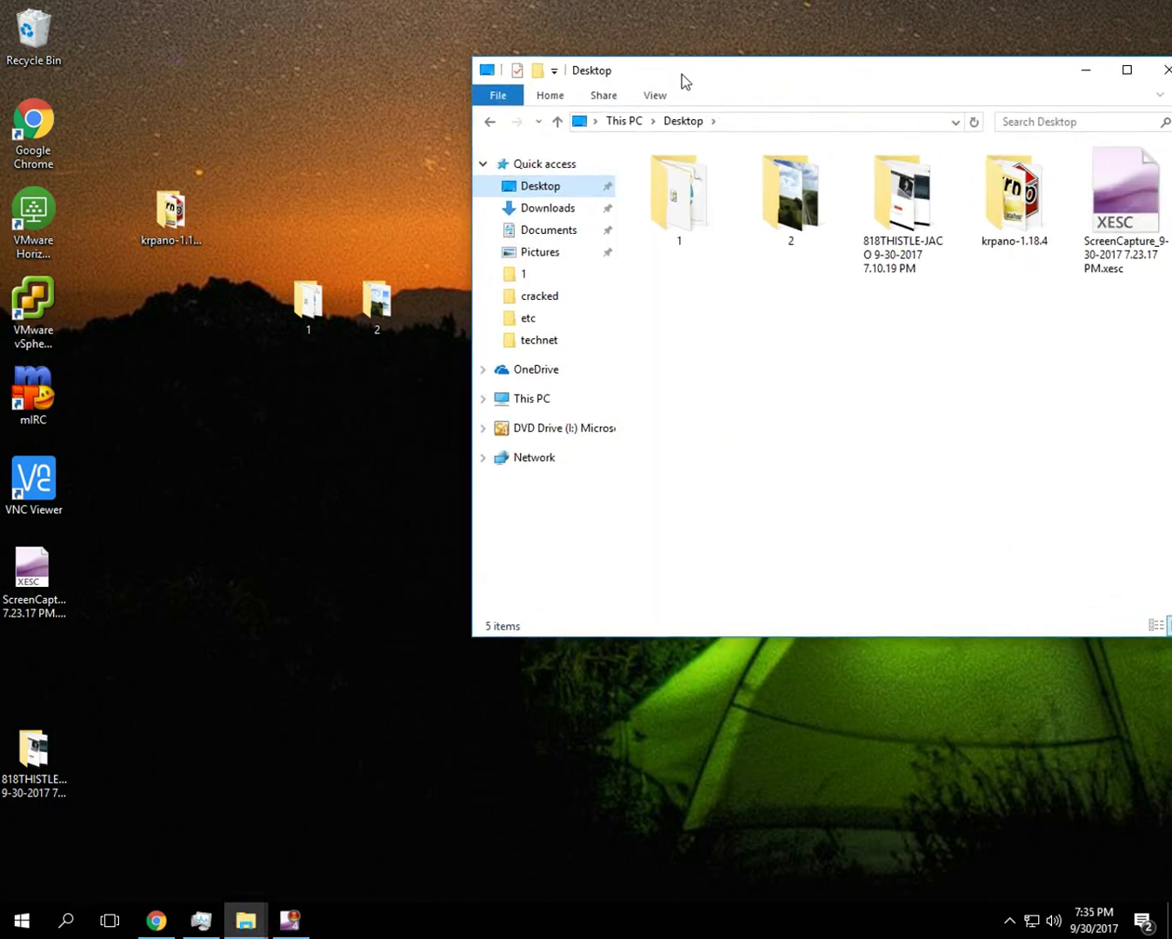
click(540, 212)
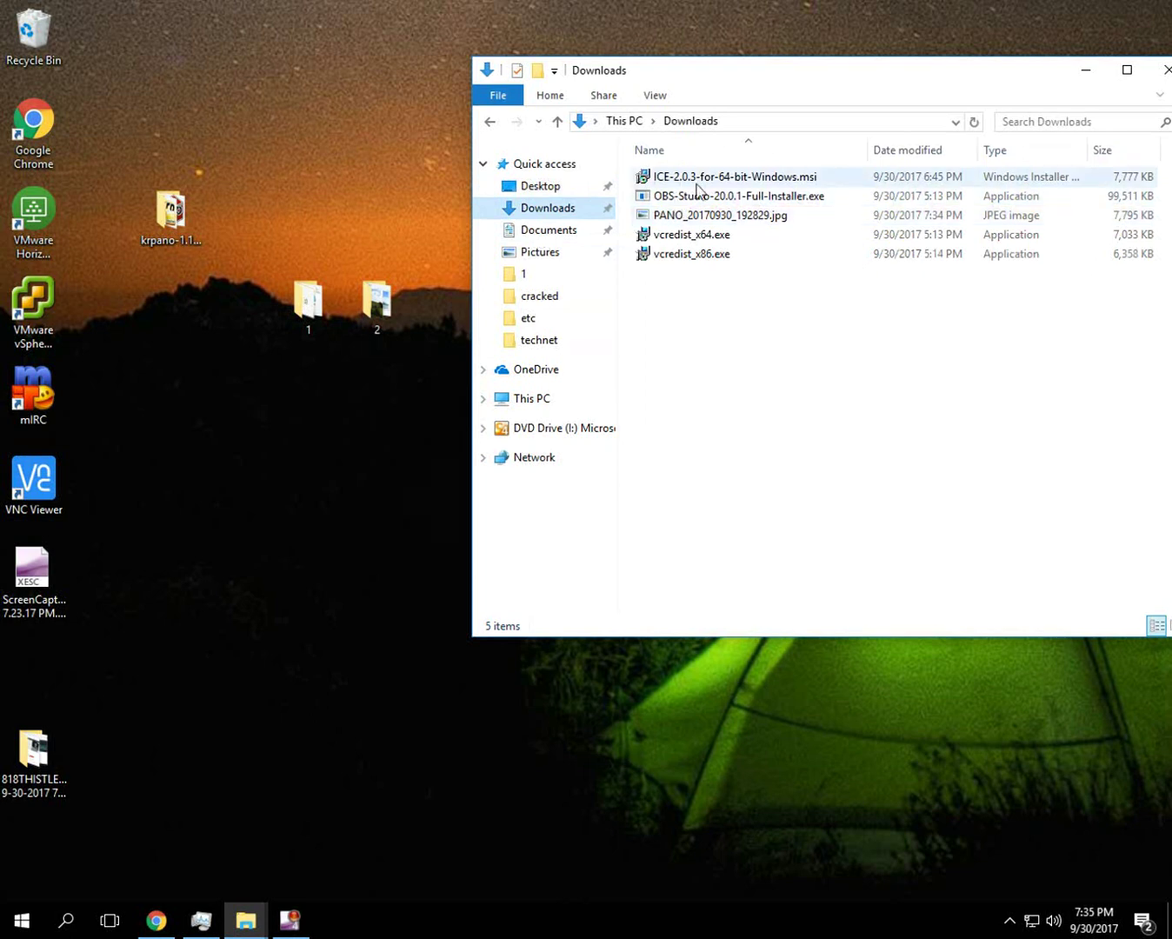
click(734, 217)
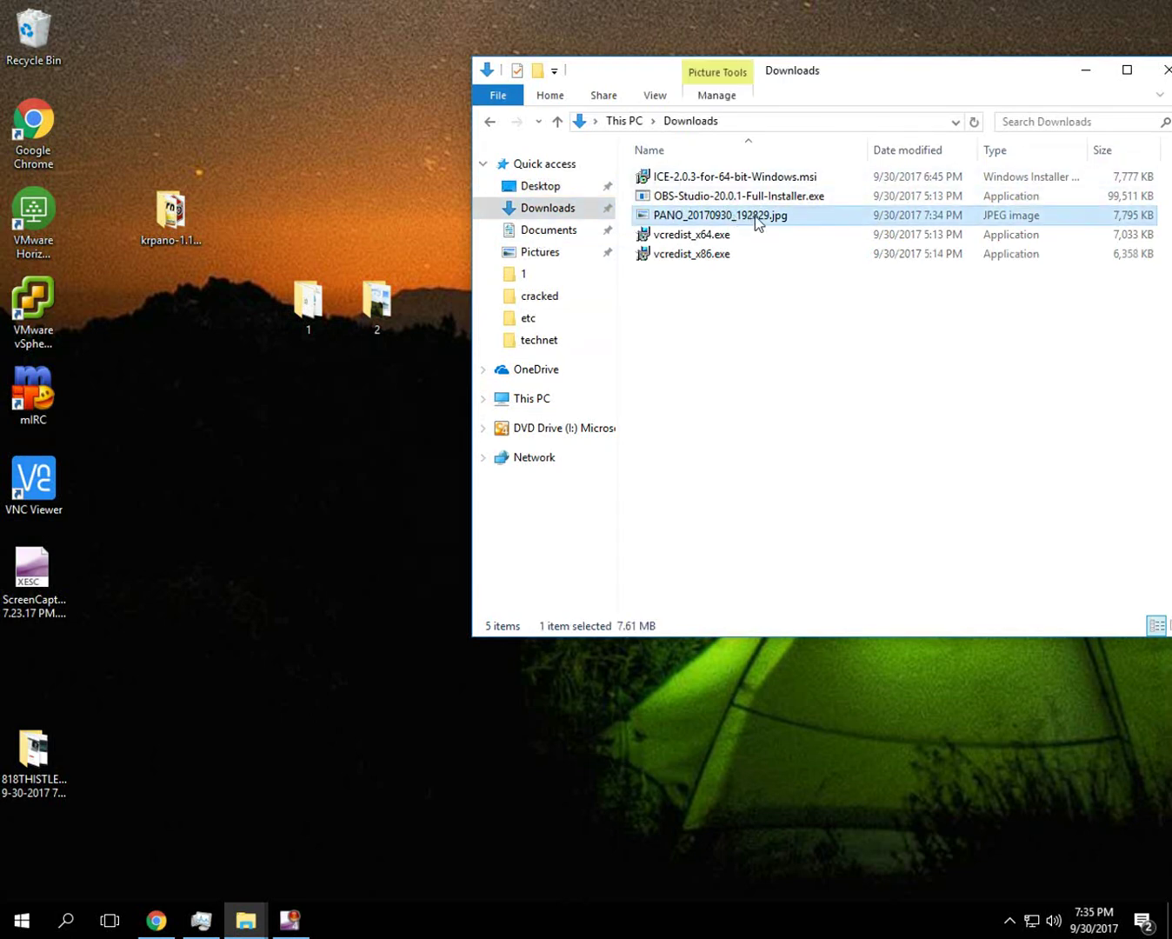
drag(753, 217, 213, 388)
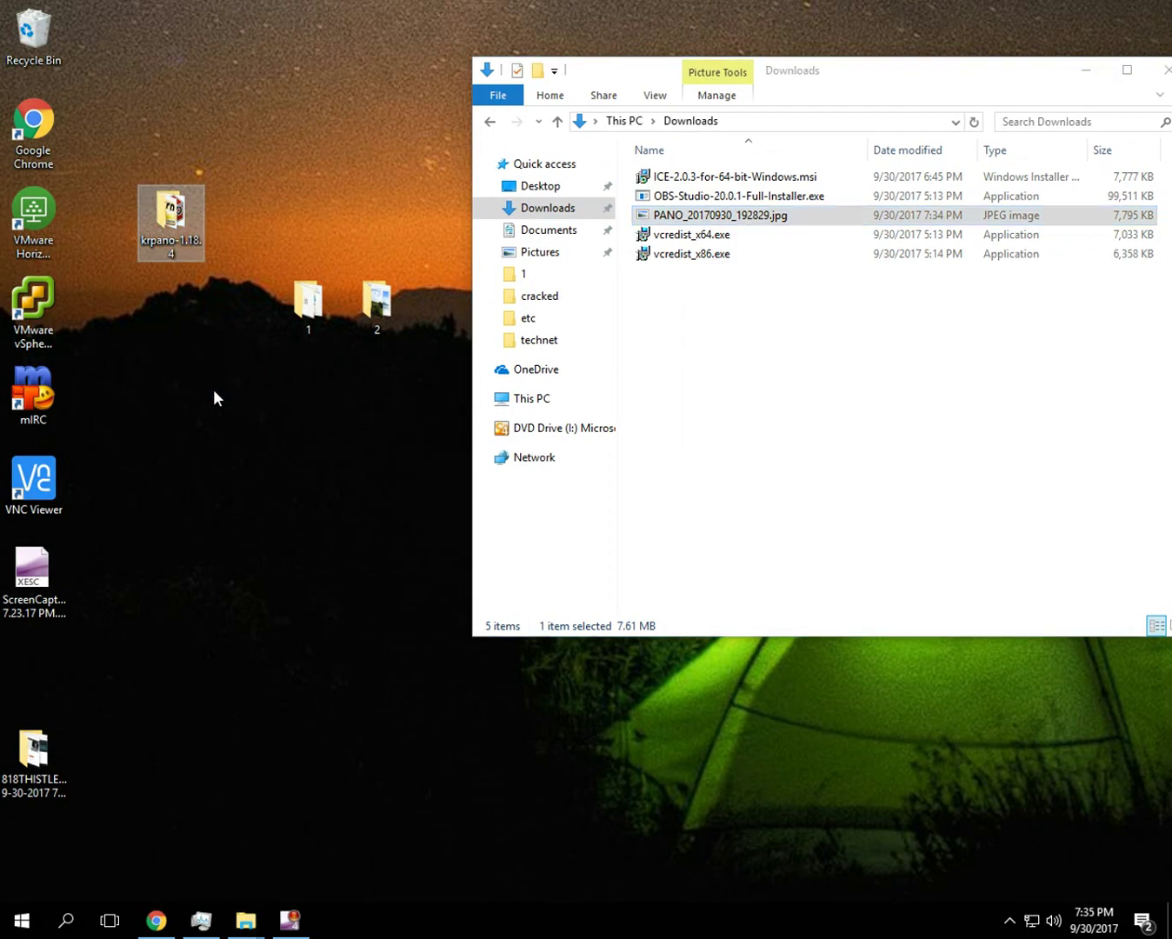
double_click(182, 228)
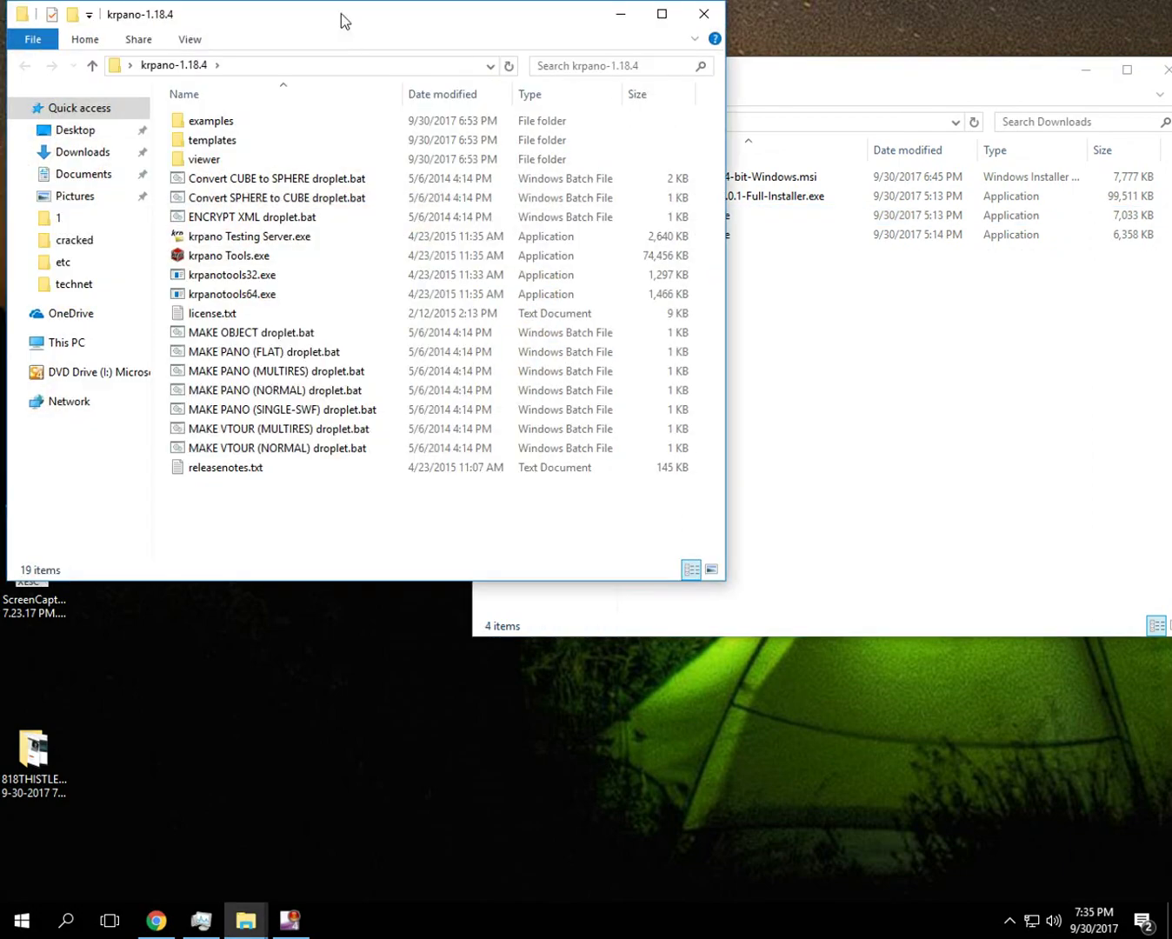
drag(340, 13, 726, 117)
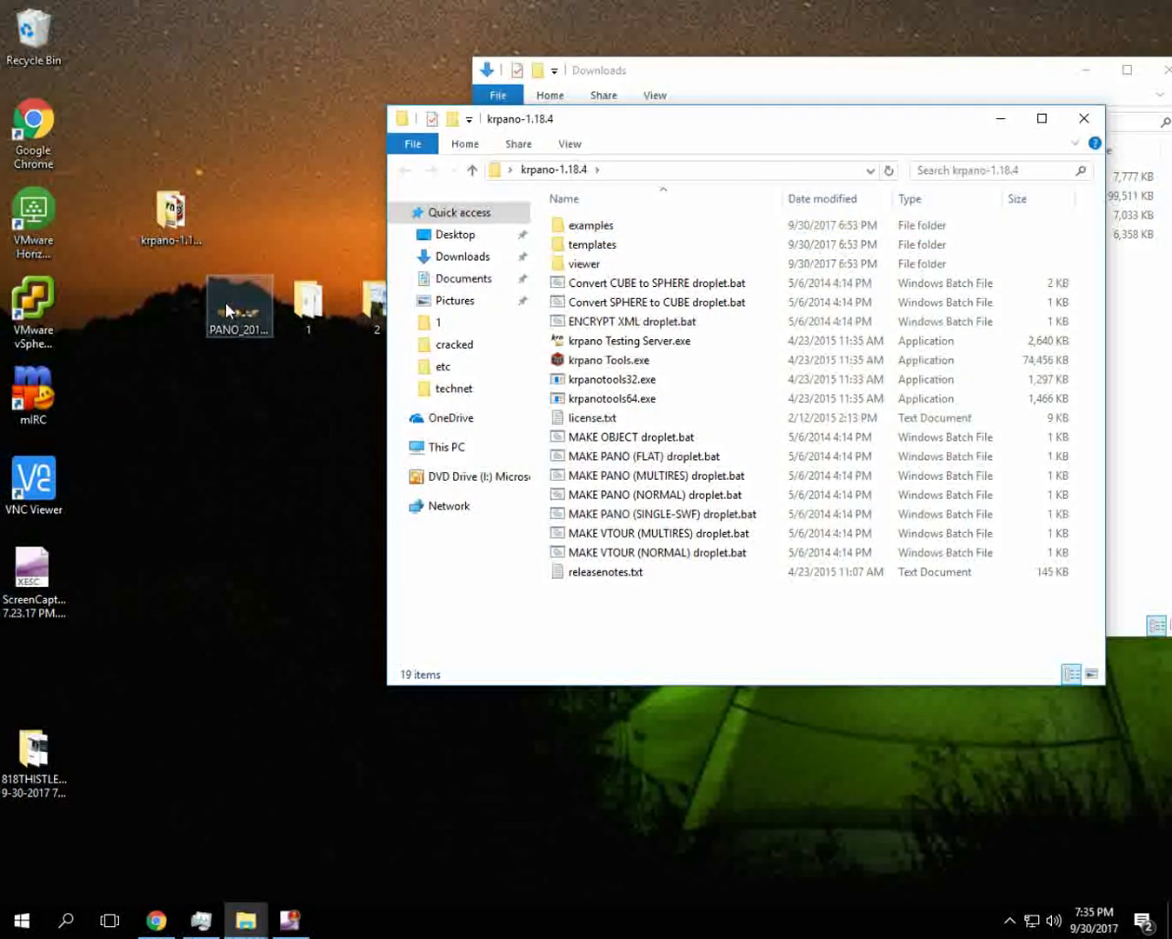
Step: Drop PANO_20170930_192829.jpg onto the MULTIRES droplet, choose 1 for Flat, and close when finished
drag(225, 301, 698, 475)
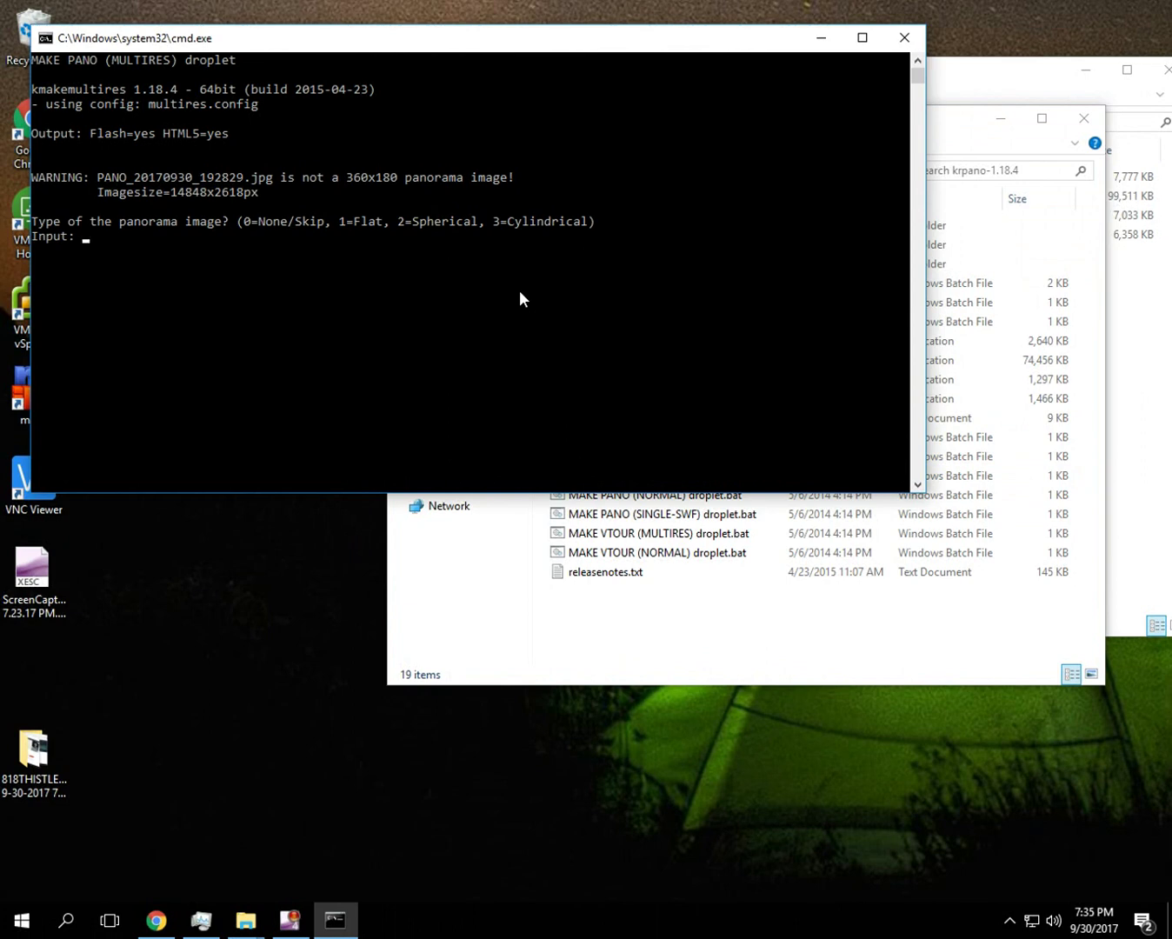
text(1)
key(Return)
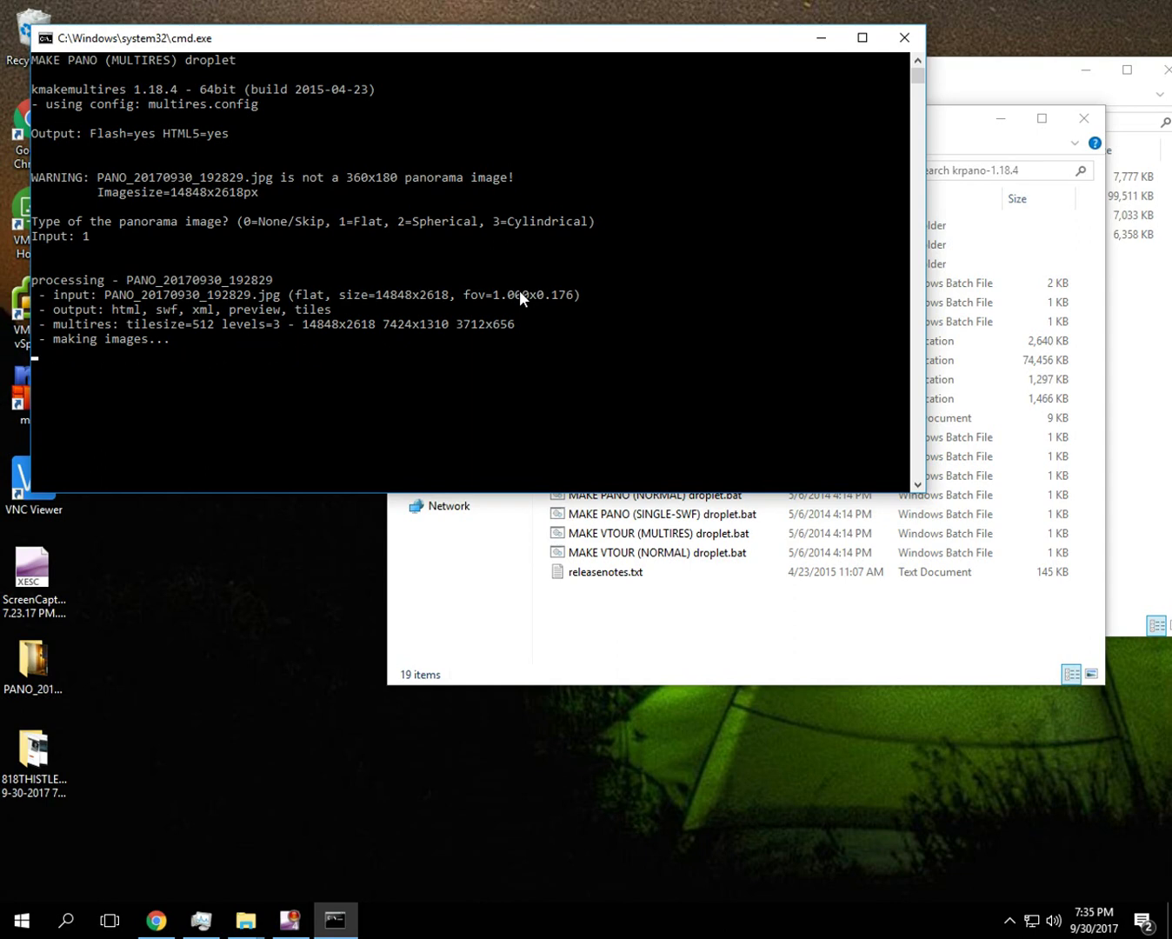
key(Return)
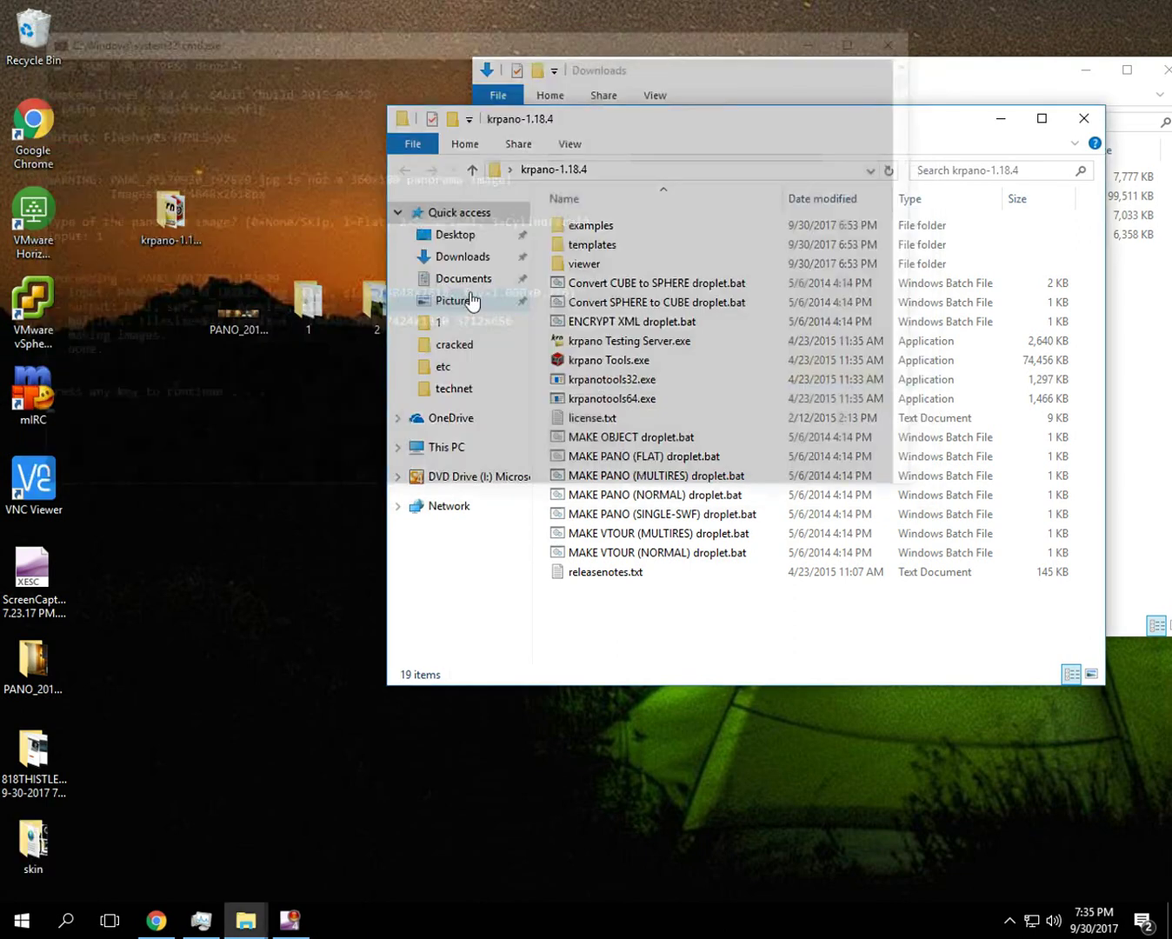
Step: Close the krpano program and Downloads folder windows, briefly opening and closing 818THISTLE
click(33, 844)
click(36, 786)
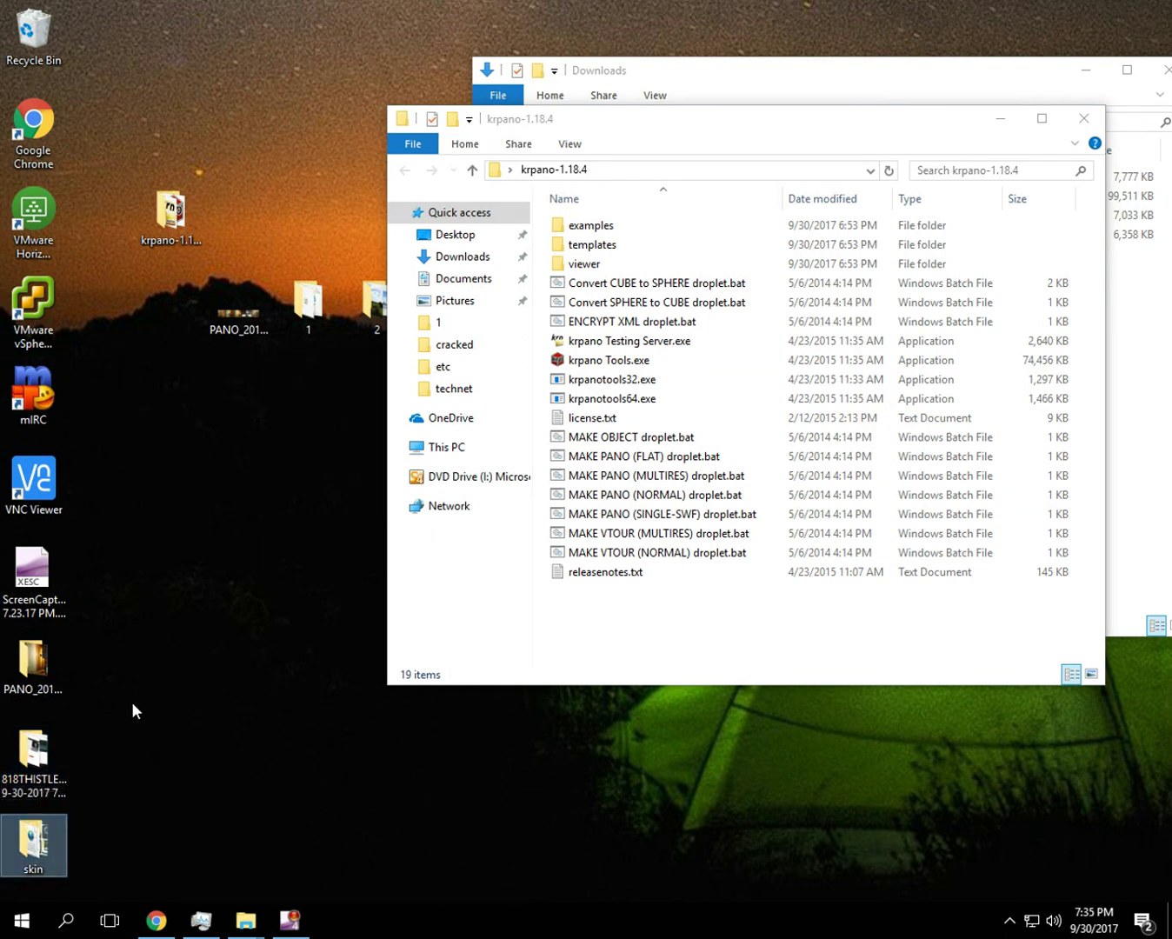
click(43, 684)
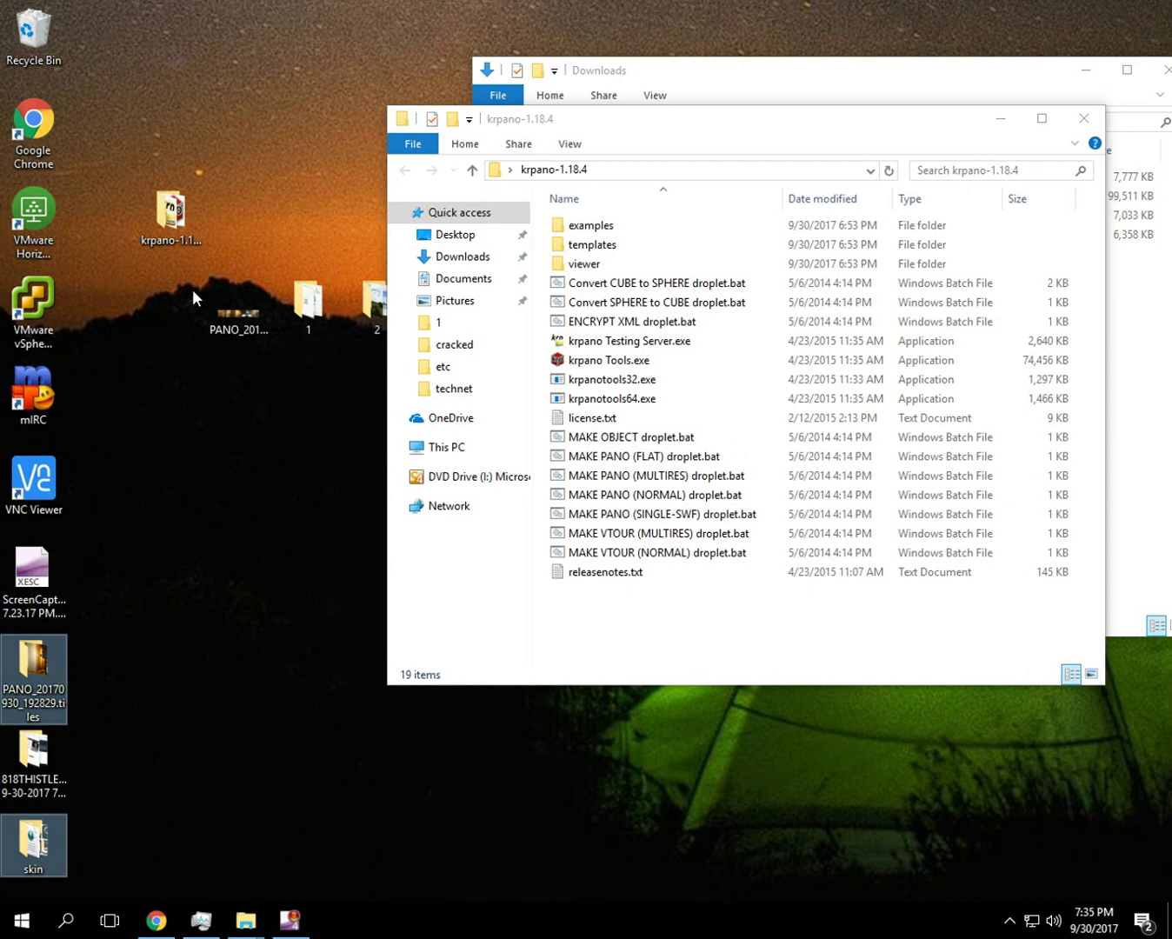
click(1093, 120)
click(1092, 121)
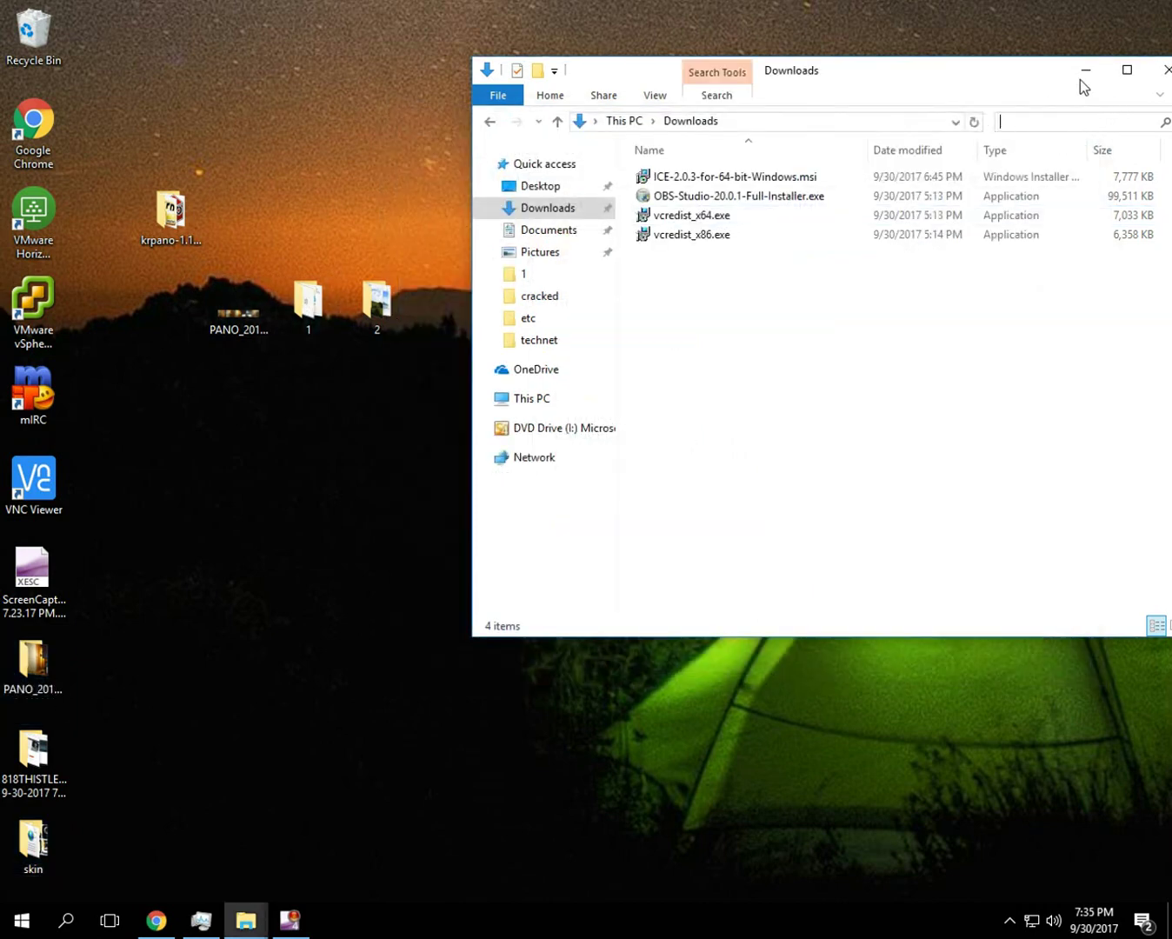
click(1164, 70)
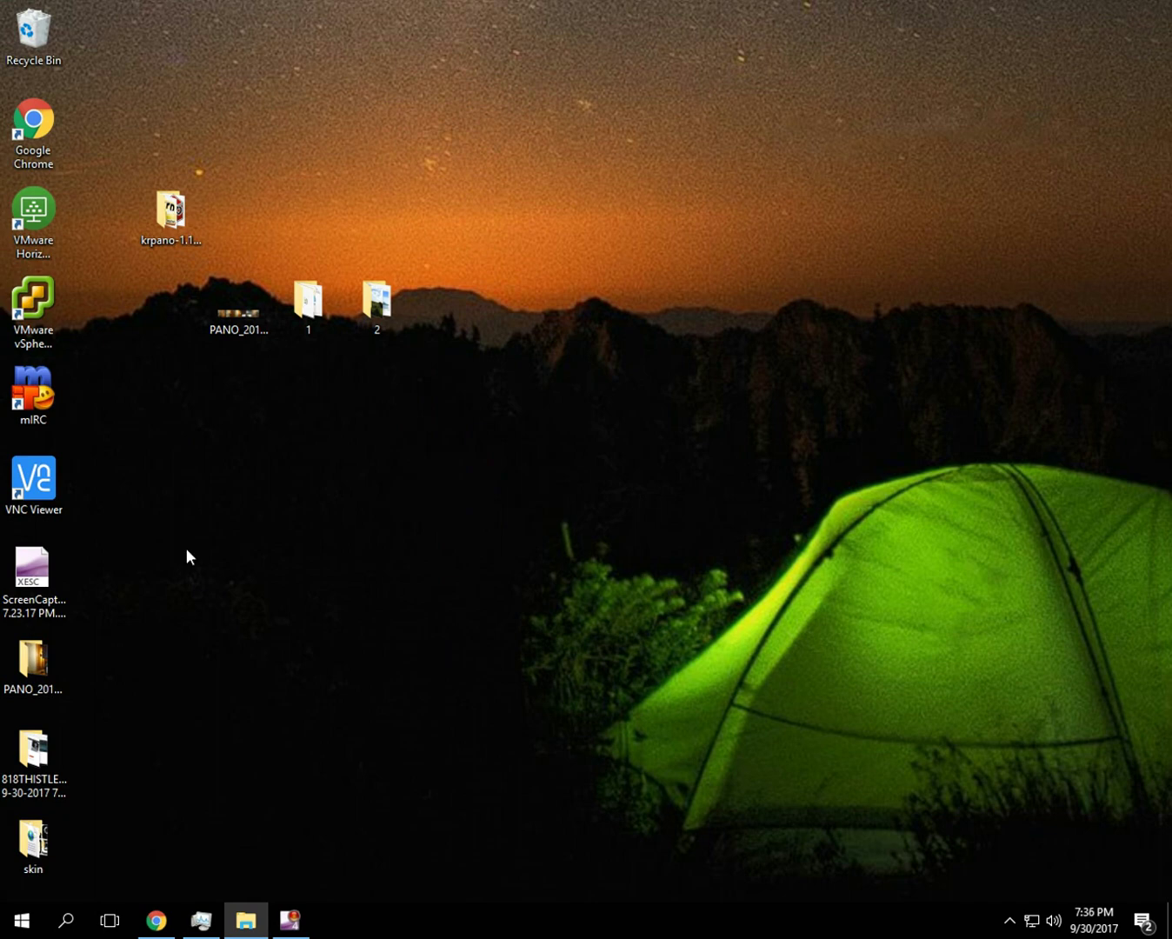
double_click(52, 767)
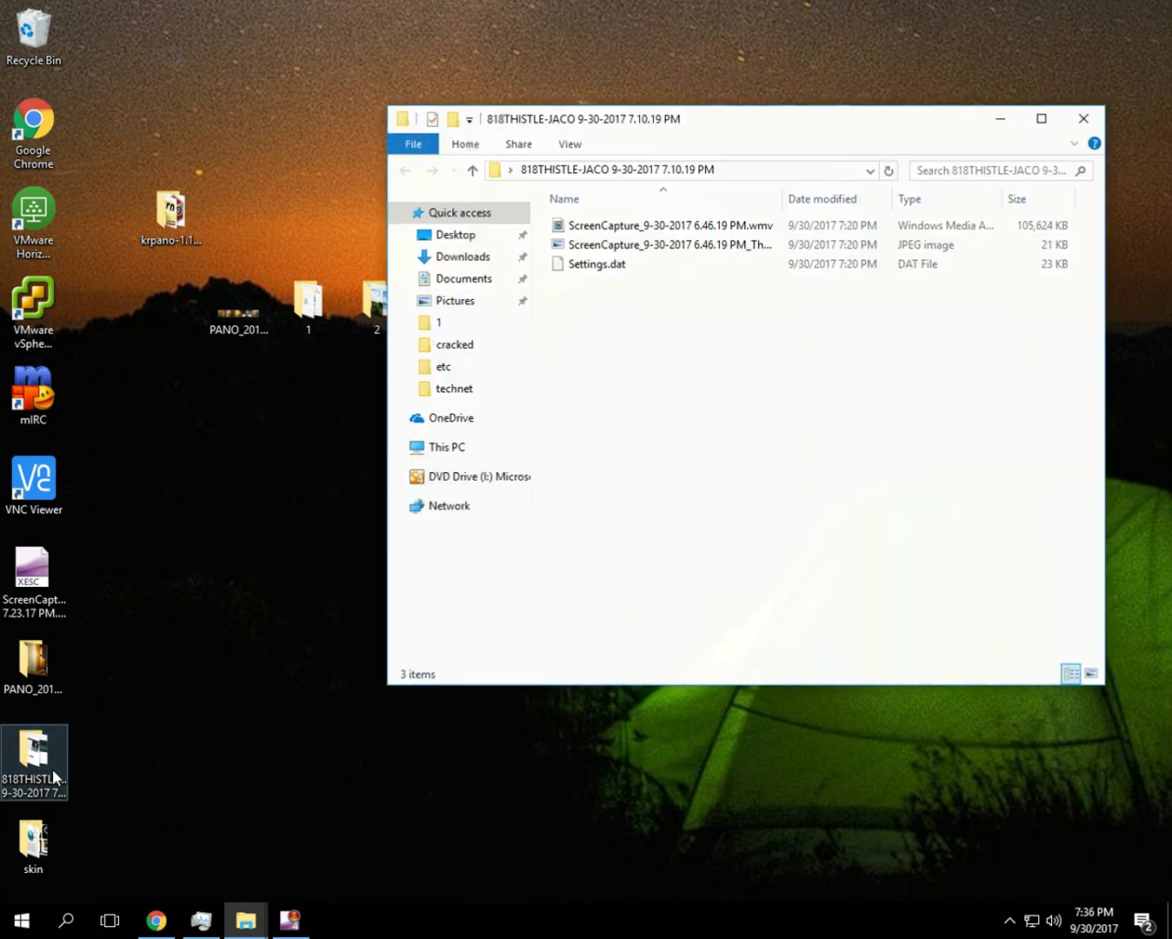
click(1086, 119)
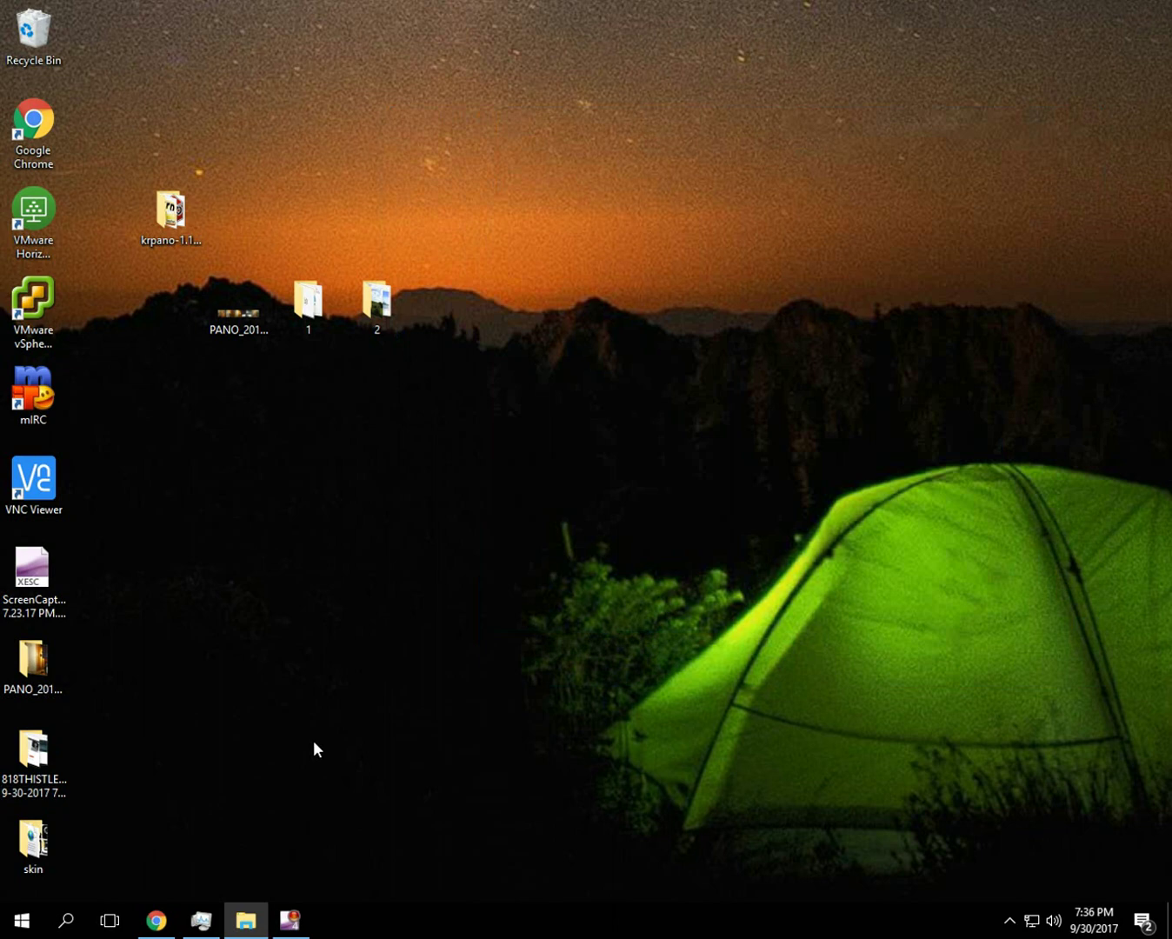
Step: Refresh the desktop and select the four new PANO_20170930_192829 files
right_click(378, 679)
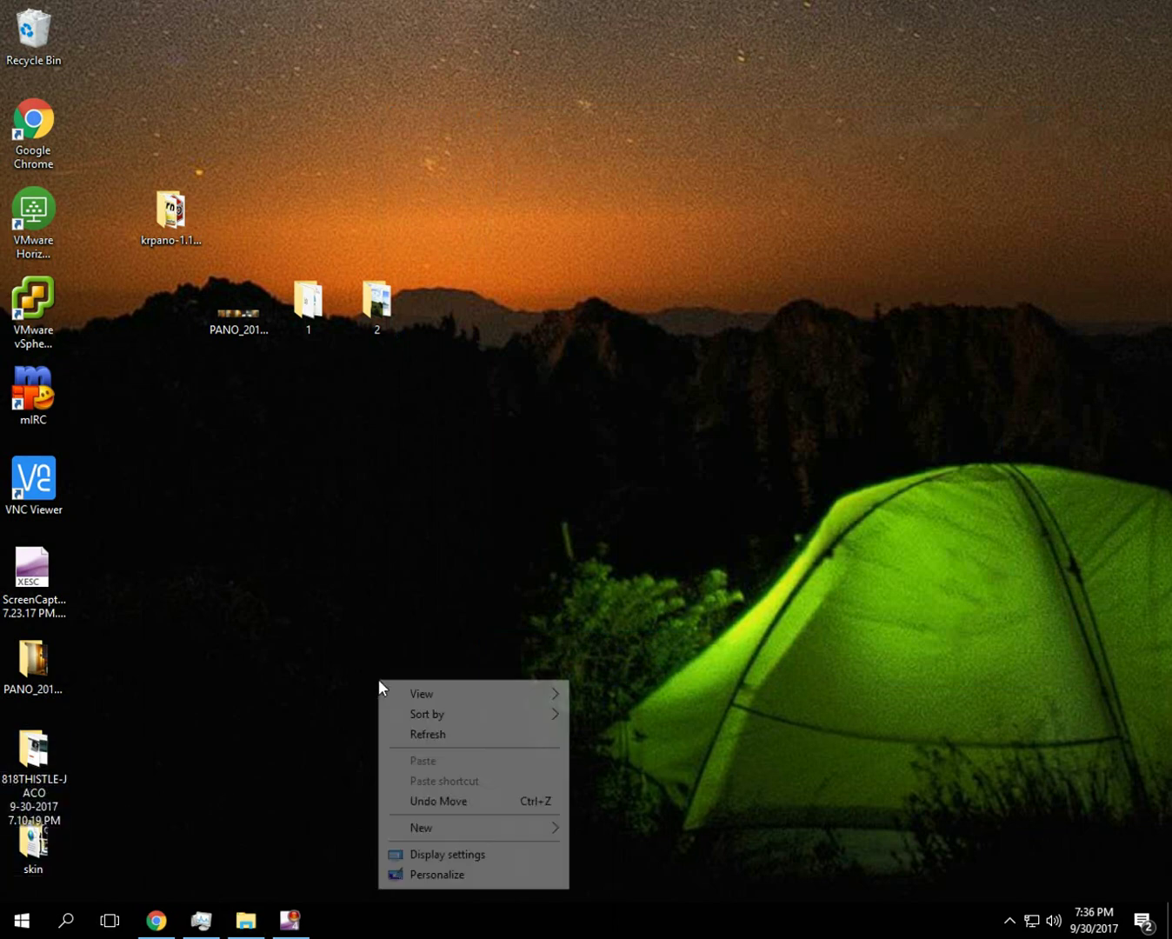
click(426, 742)
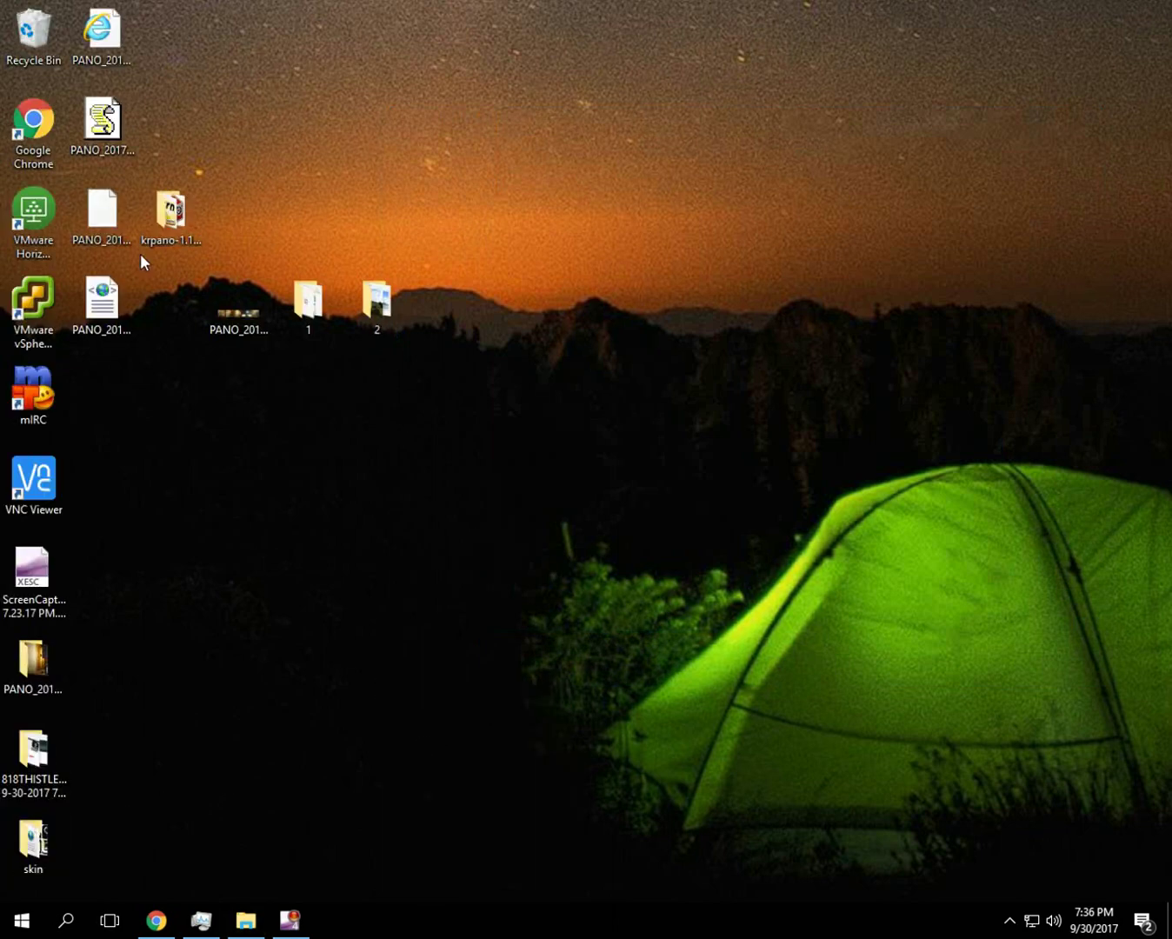
click(105, 290)
ctrl+click(102, 214)
ctrl+click(102, 123)
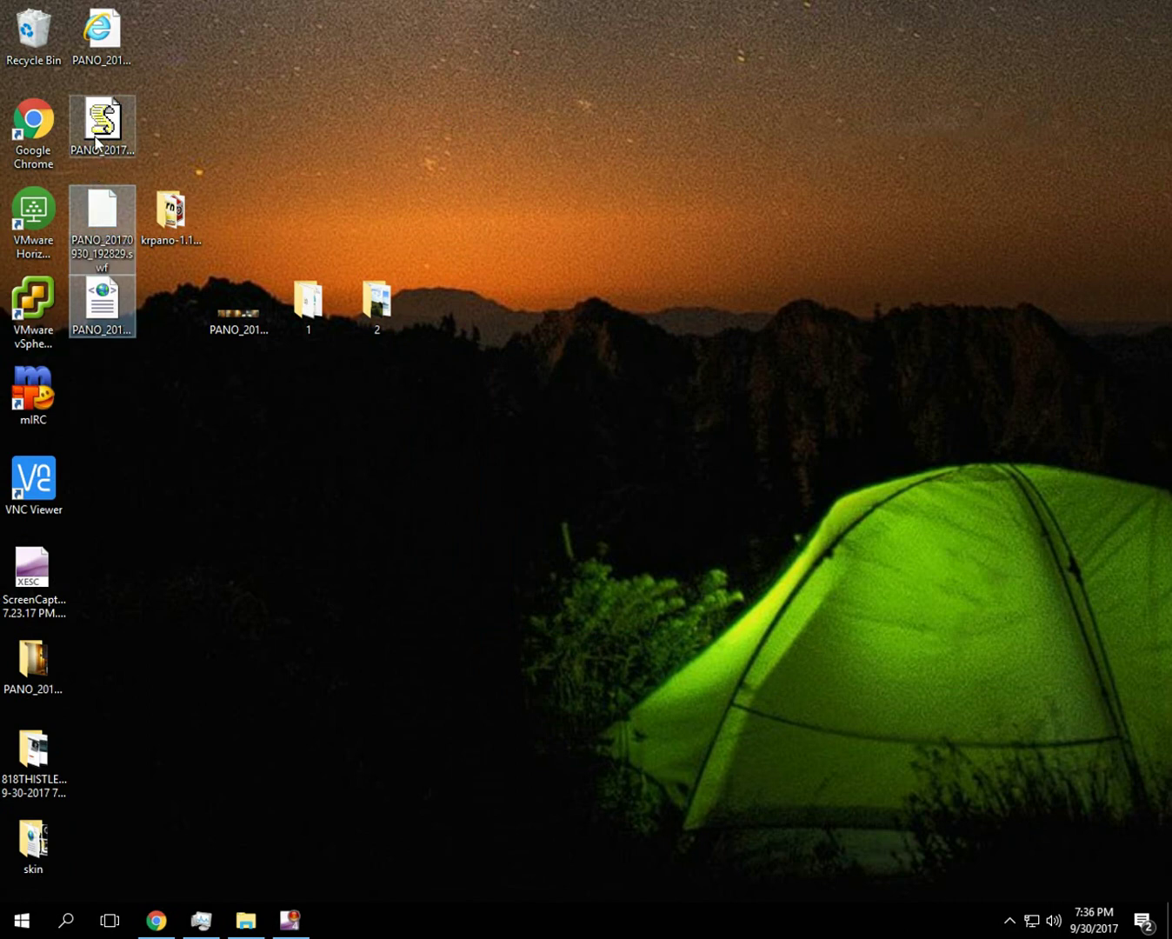
ctrl+click(101, 34)
Step: Cut the PANO files and skin, then open \\sql01\c$\IISFiles\azdwletssc in a new Explorer window
ctrl+click(34, 863)
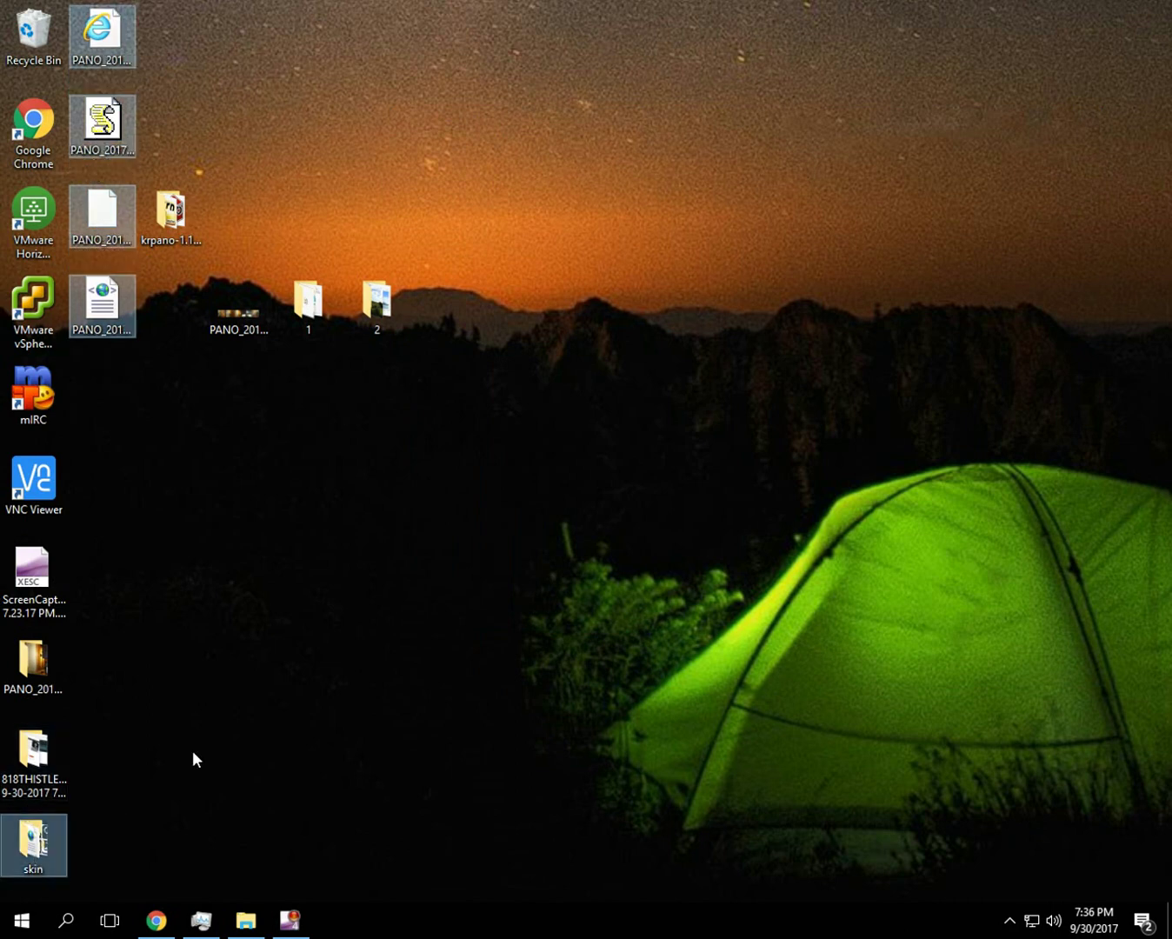
key(ctrl+x)
click(244, 927)
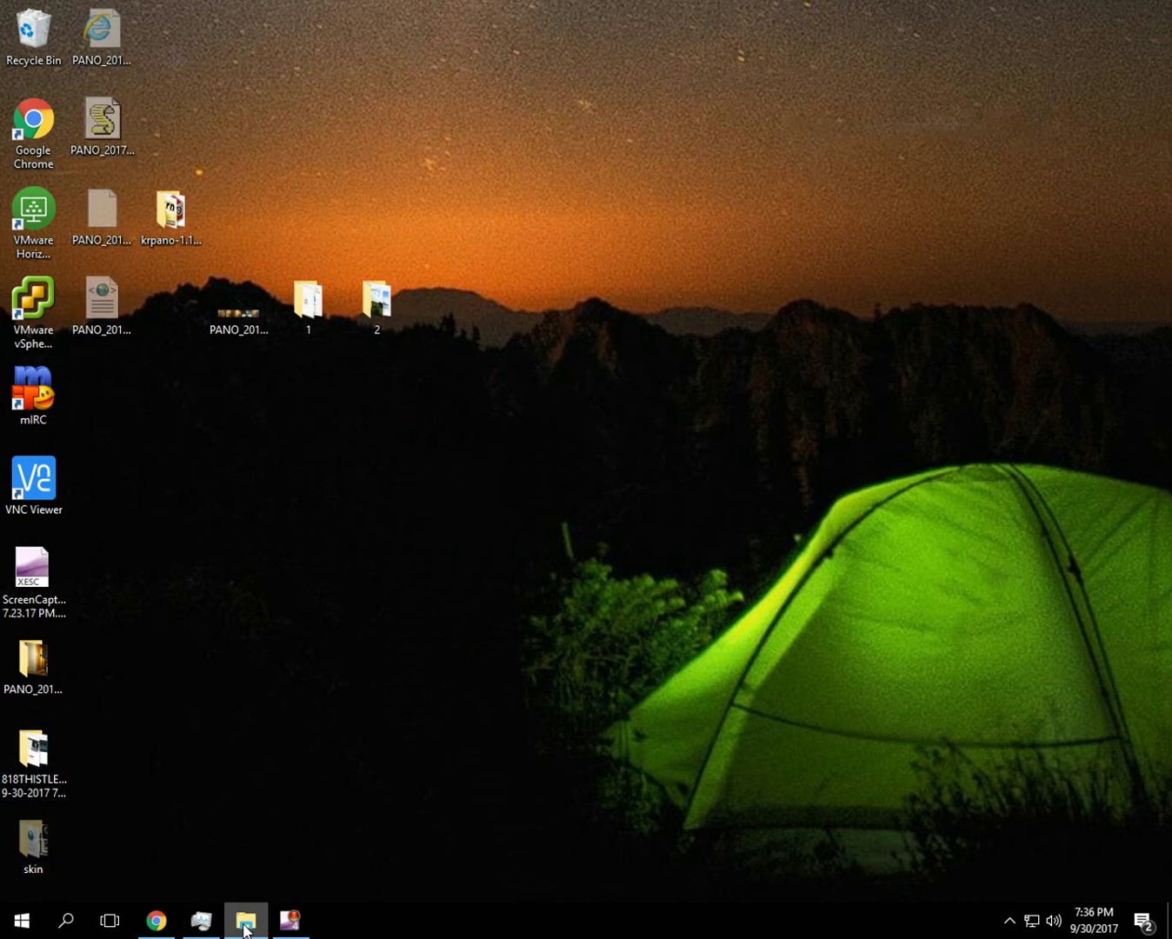
right_click(255, 913)
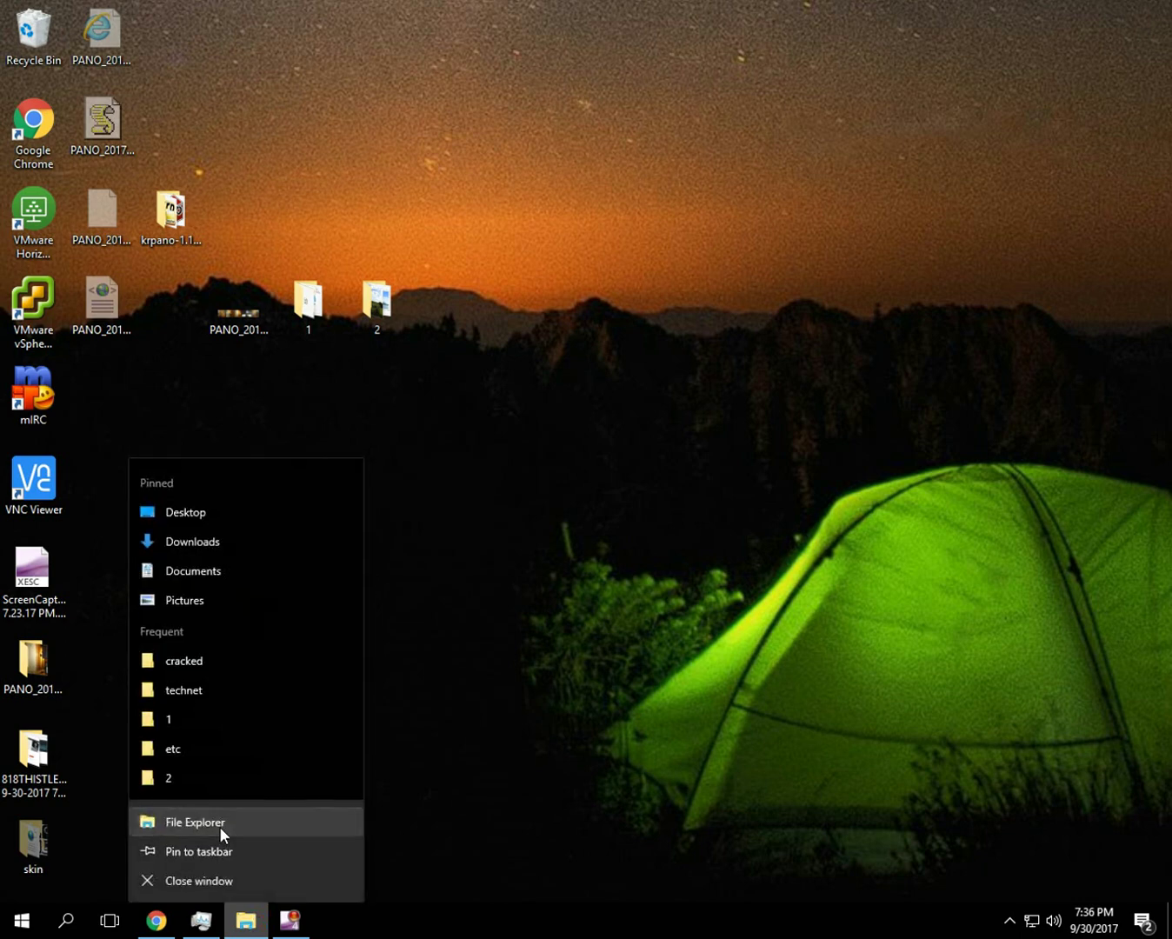
click(222, 831)
click(626, 169)
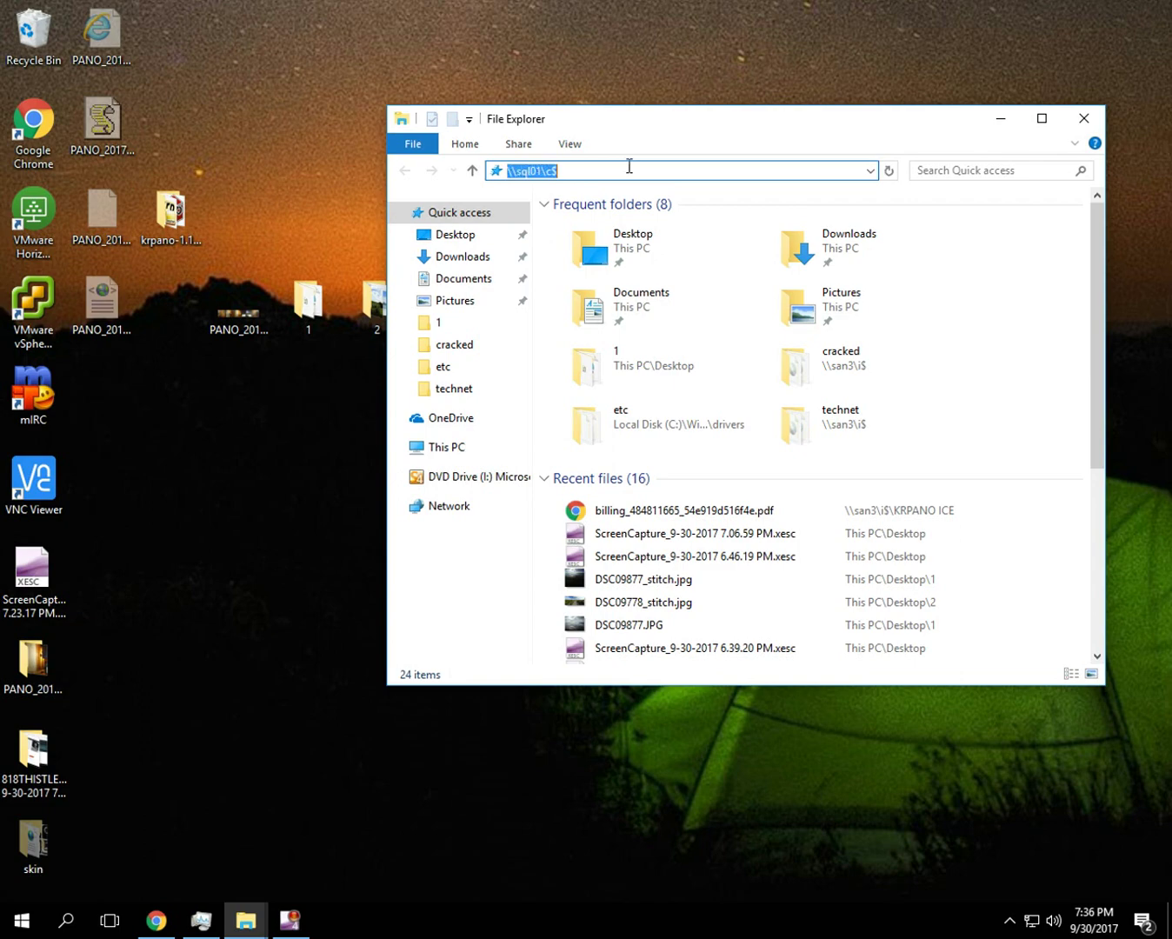
key(Return)
double_click(585, 245)
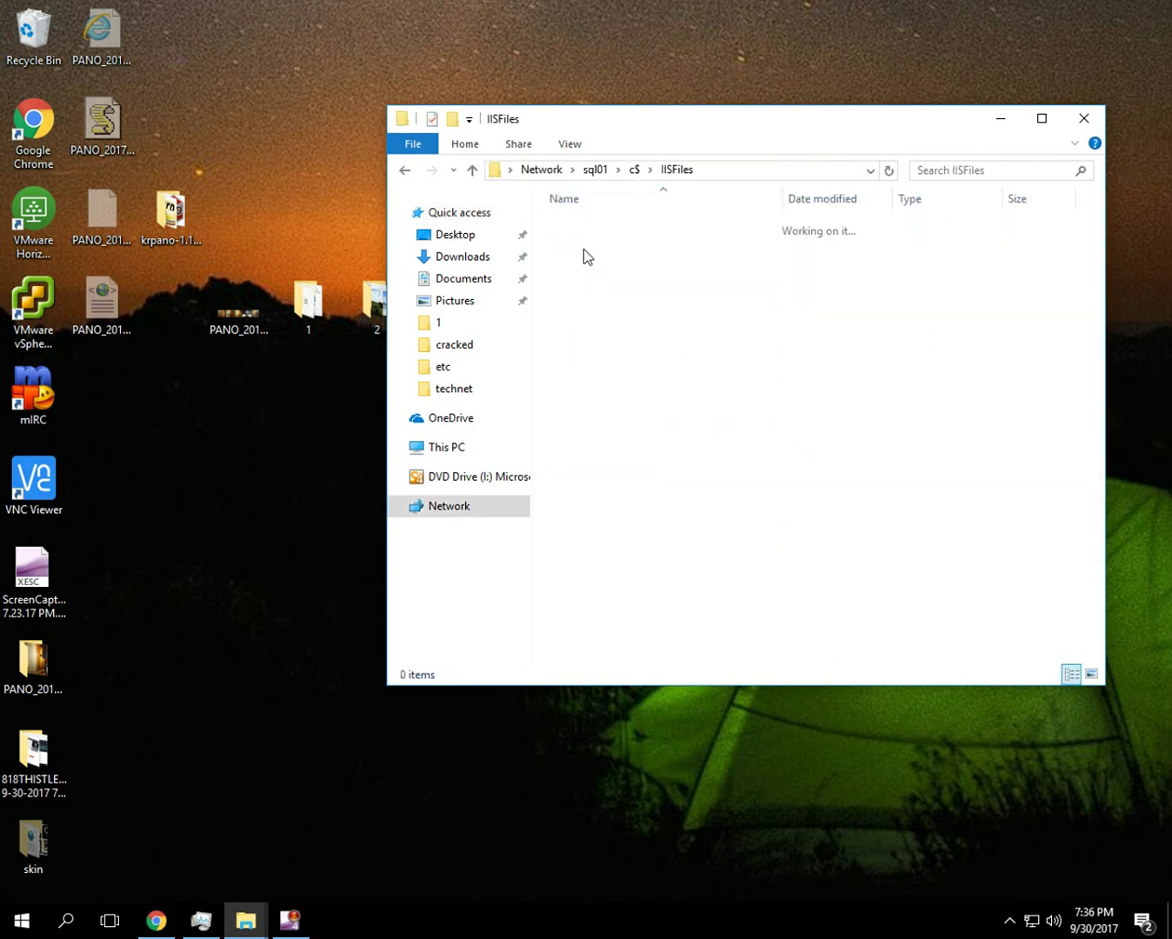
double_click(591, 226)
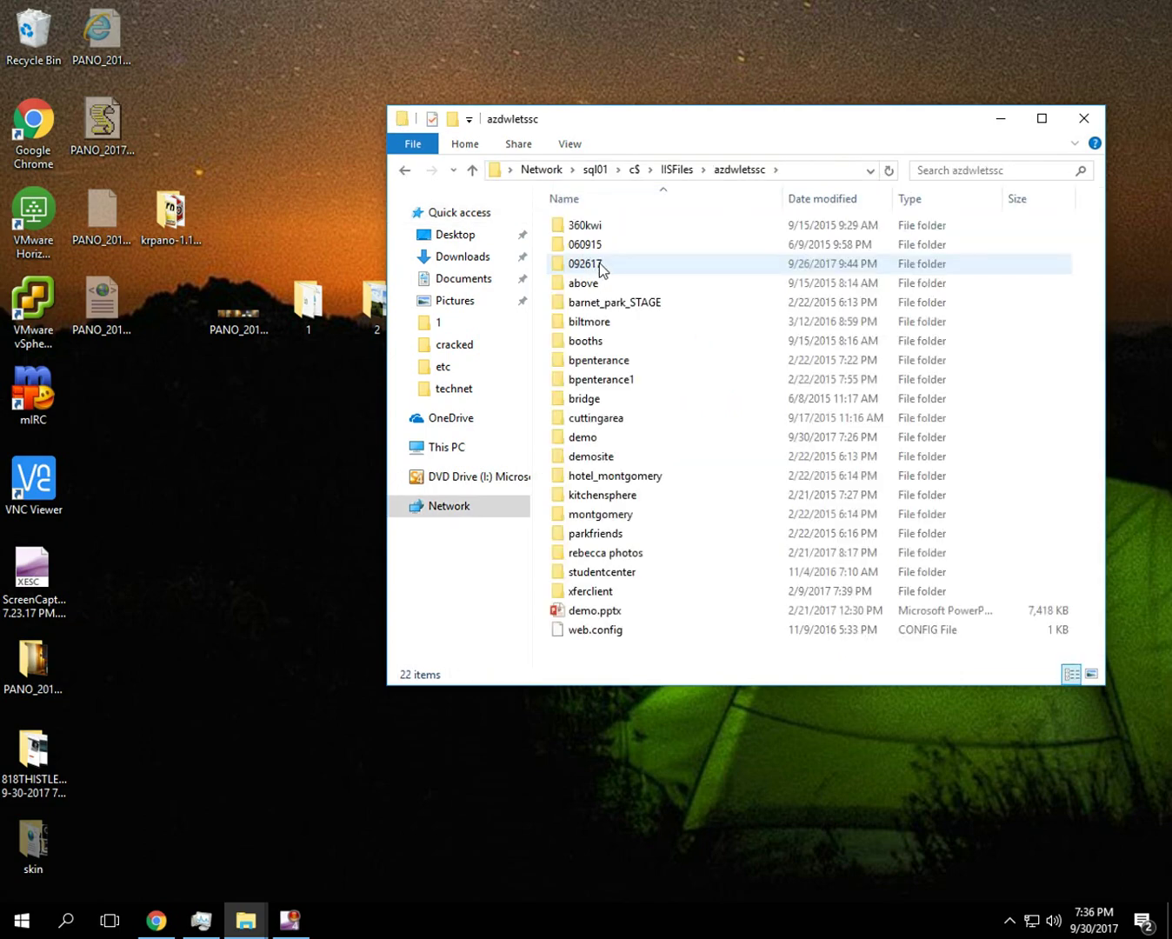
Step: Create a demo2 folder there and paste the PANO files and skin into it
click(557, 142)
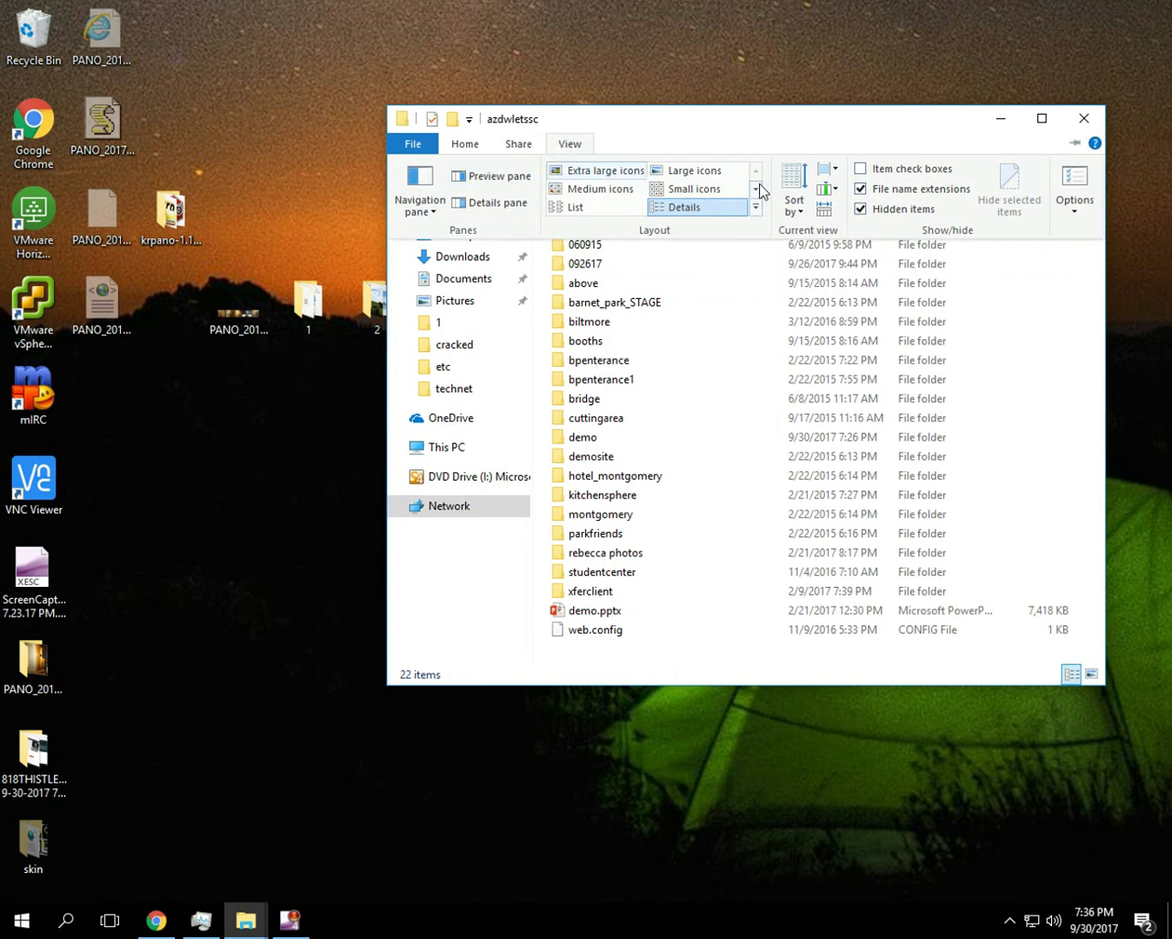
right_click(941, 667)
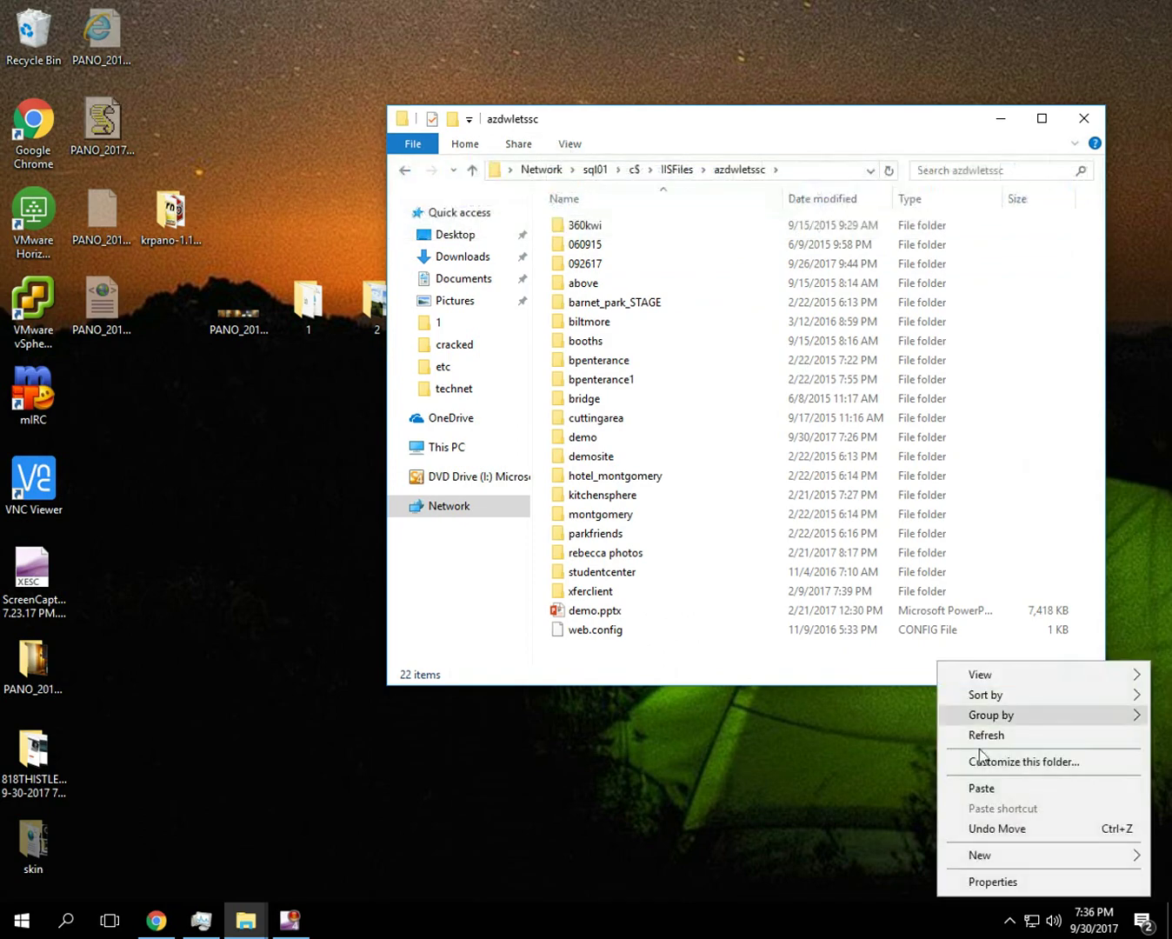
mouse_move(981, 854)
click(835, 608)
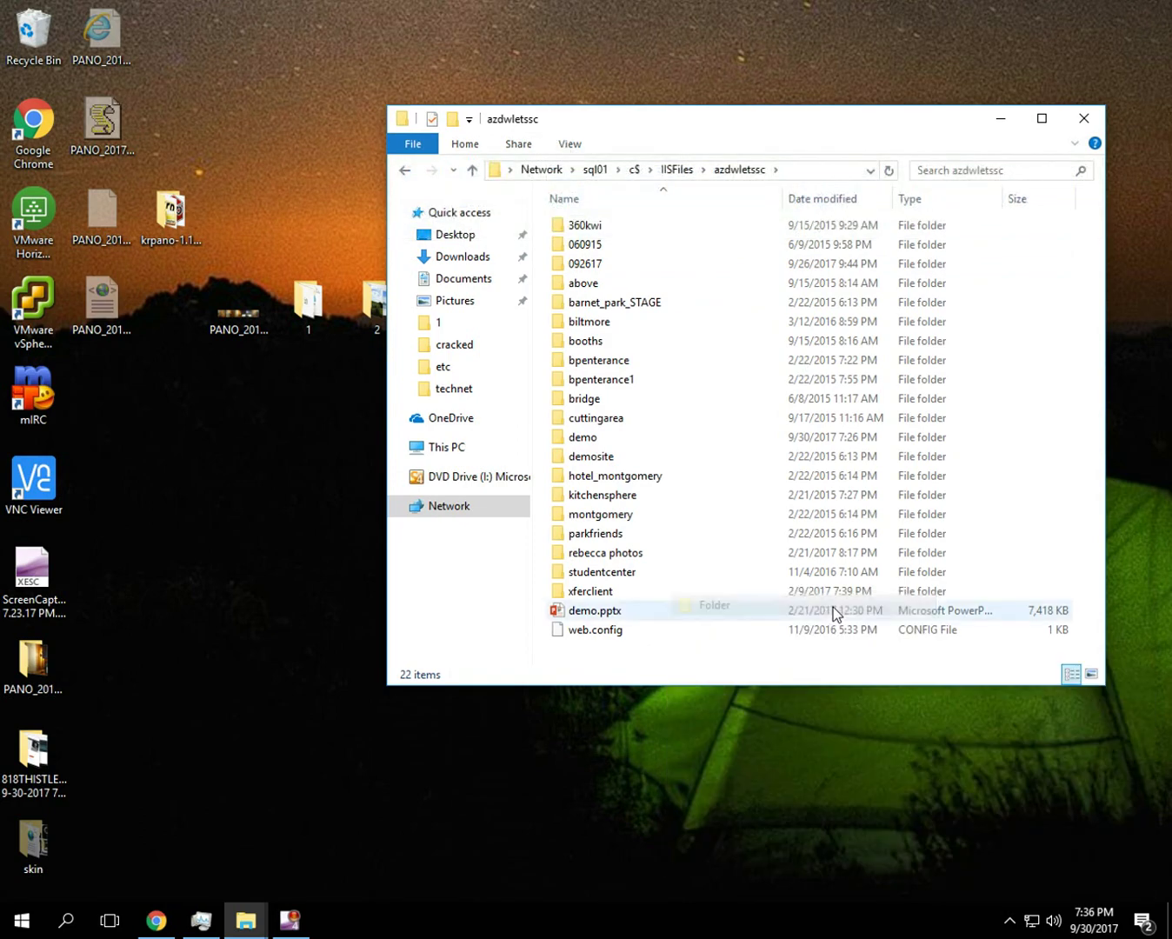
text(demo2)
key(Return)
key(Return)
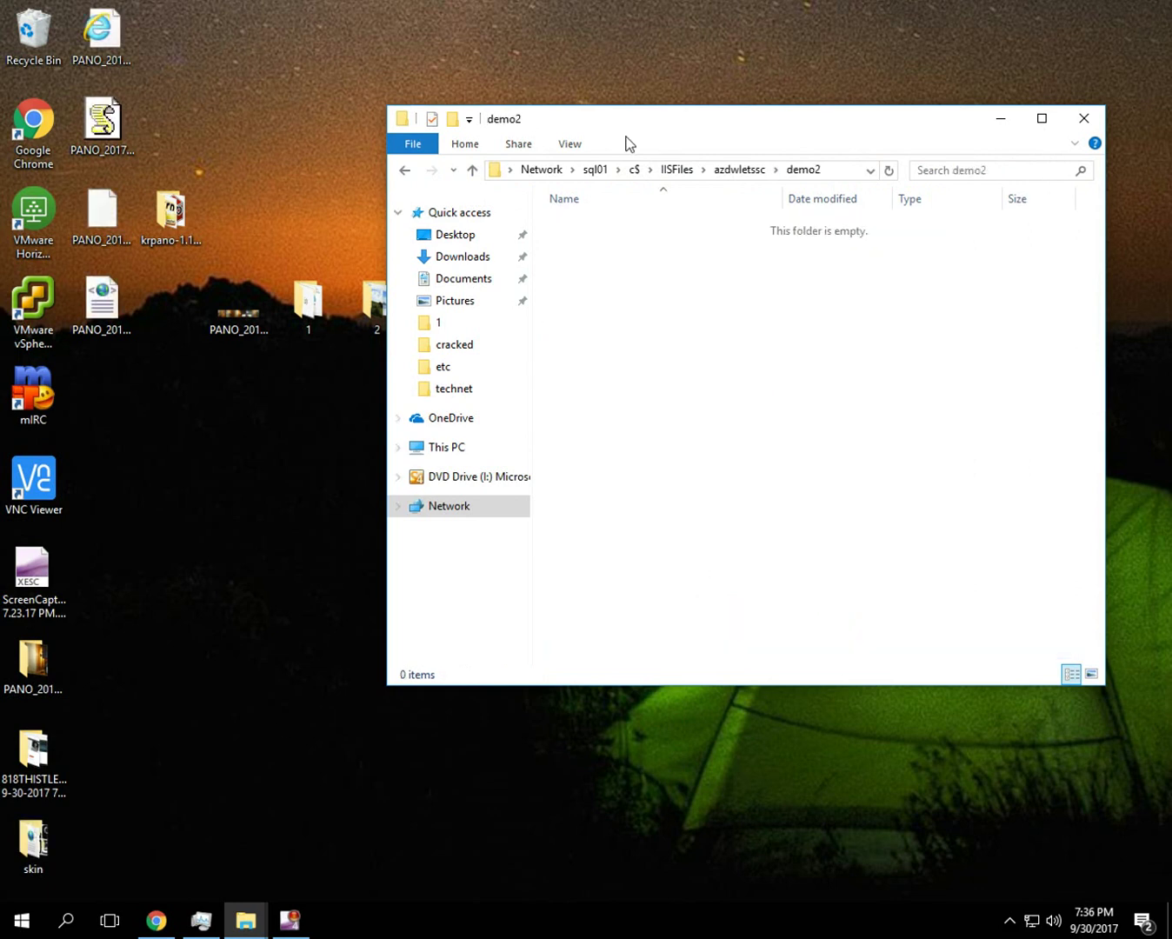
key(ctrl+v)
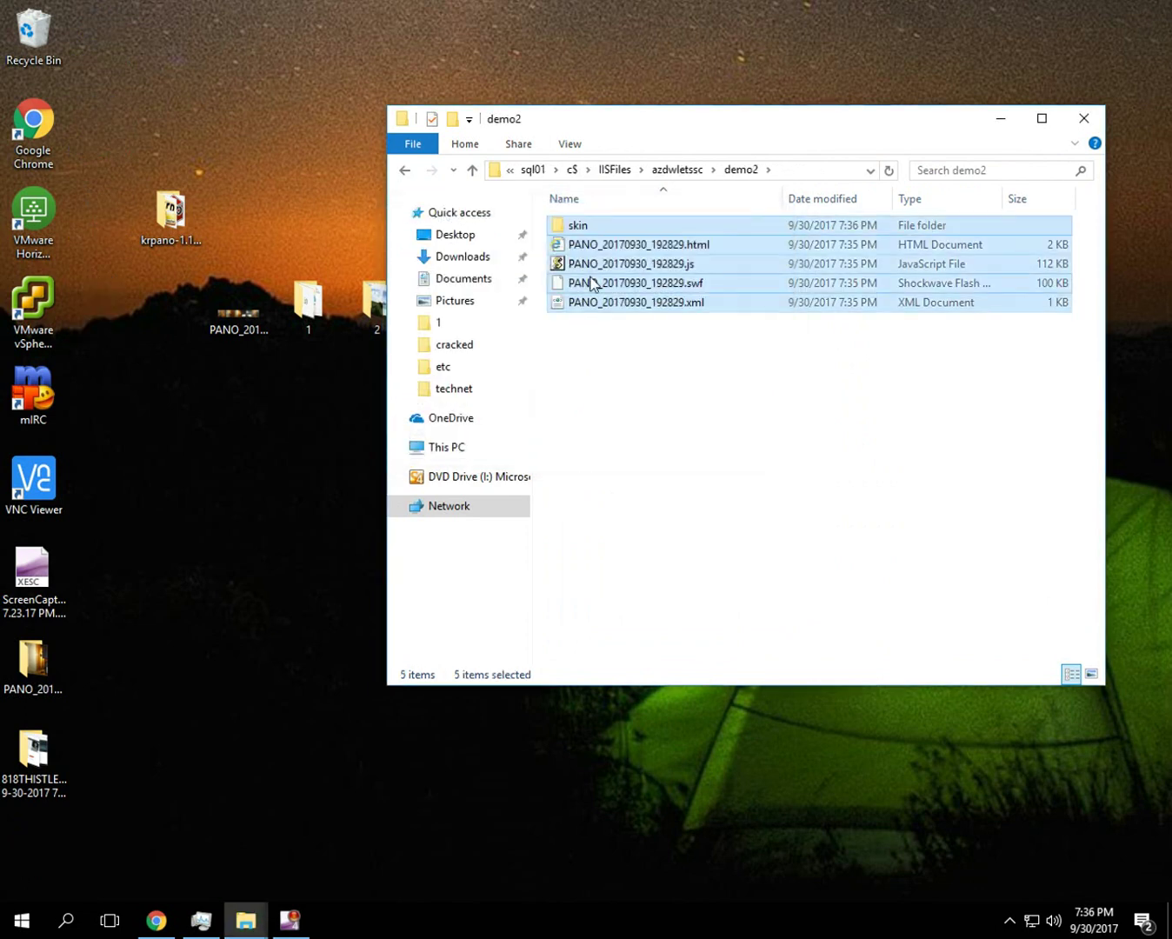
Step: Begin renaming the PANO html page in demo2, then return to Chrome
click(594, 251)
right_click(594, 247)
click(658, 538)
key(ctrl+c)
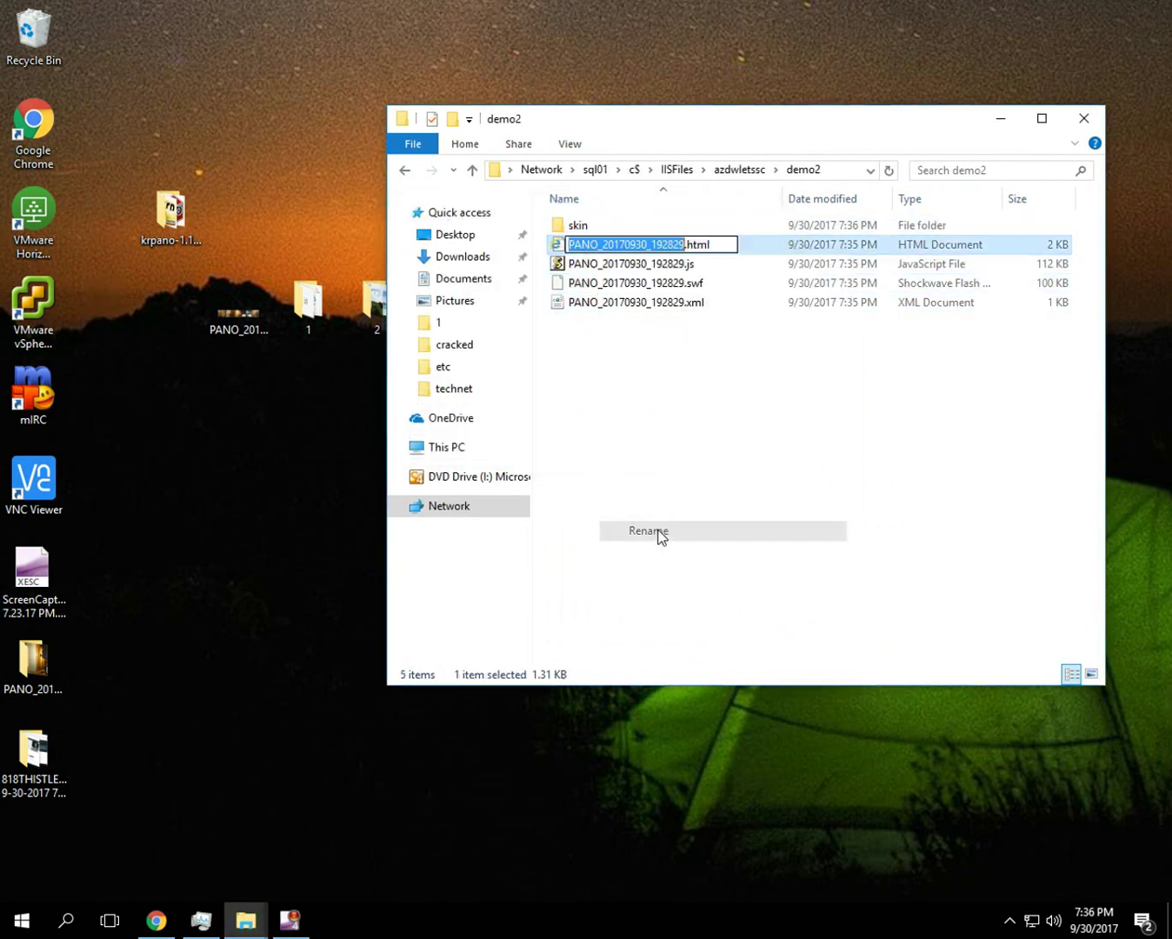
click(157, 920)
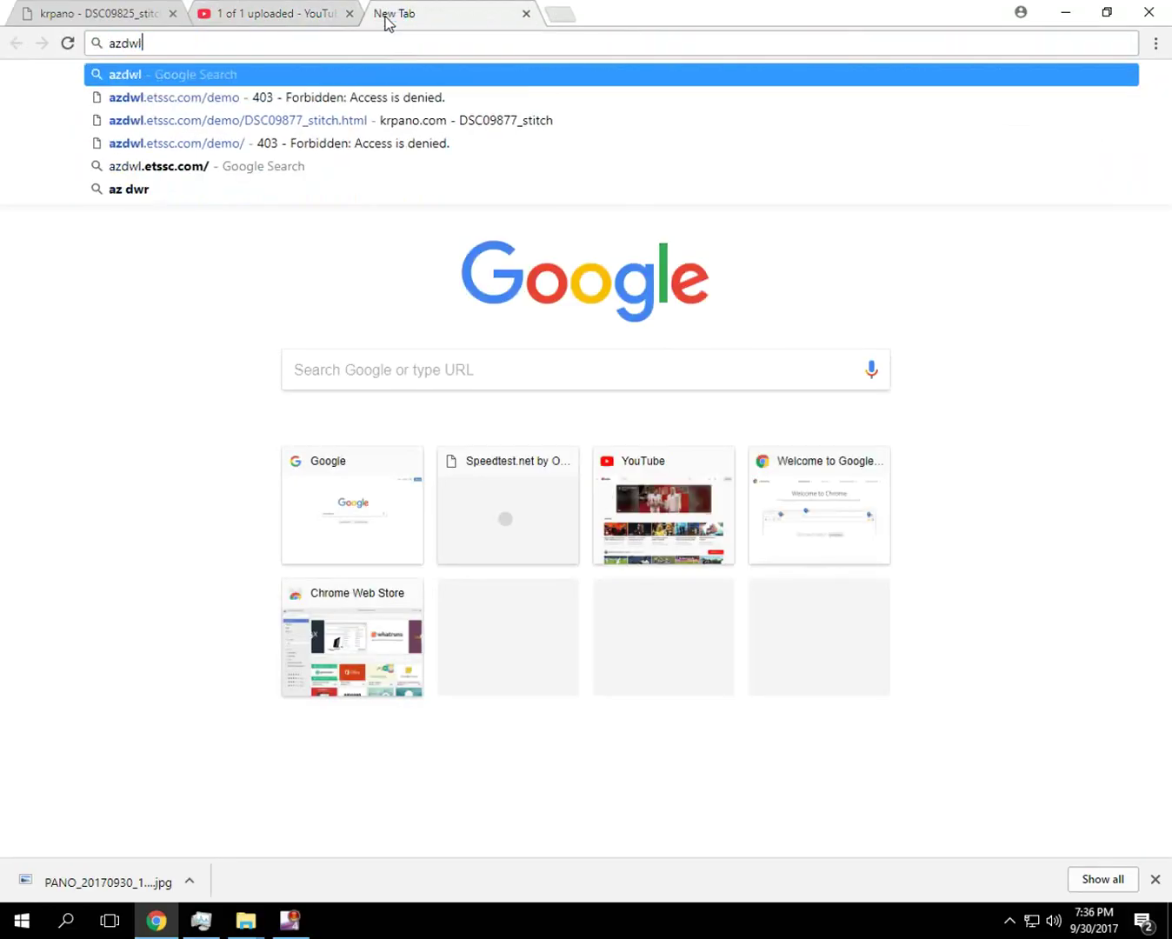
Step: Load azdwl.etssc.com/demo2/PANO_20170930_192829.html using the earlier demo address suggestion
key(Down)
key(Down)
text(2/)
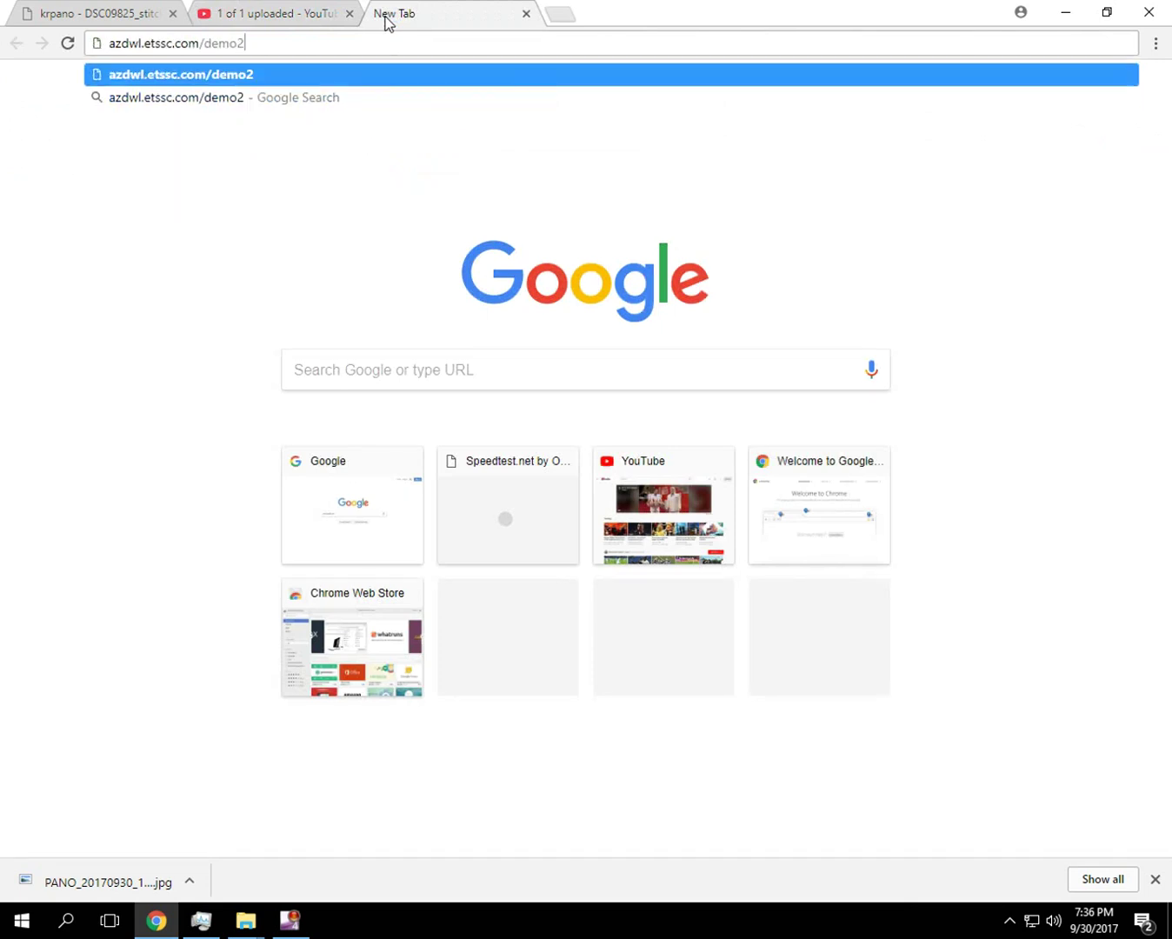
key(ctrl+v)
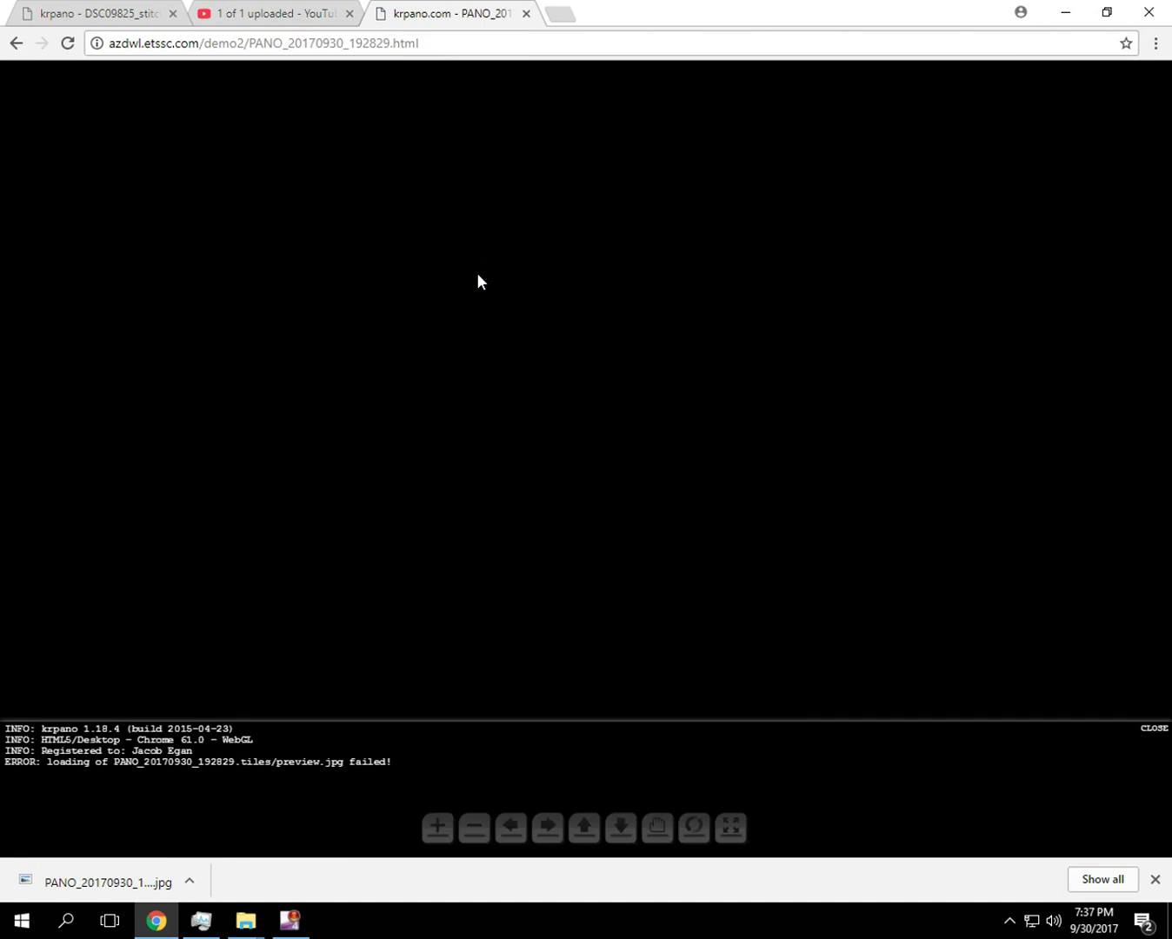
Step: Drag the PANO_20170930_192829.tiles folder from the desktop into the server's demo2 folder
click(1068, 13)
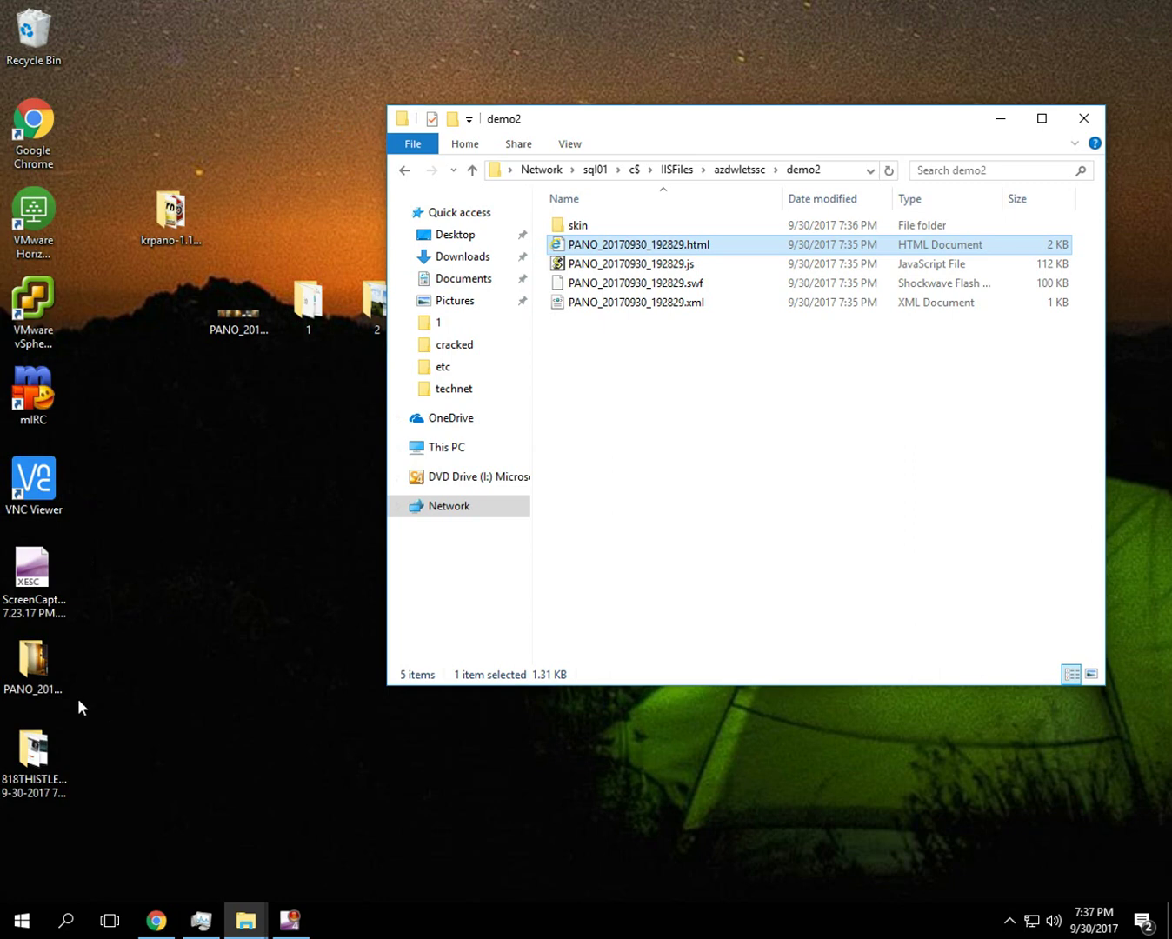
click(248, 309)
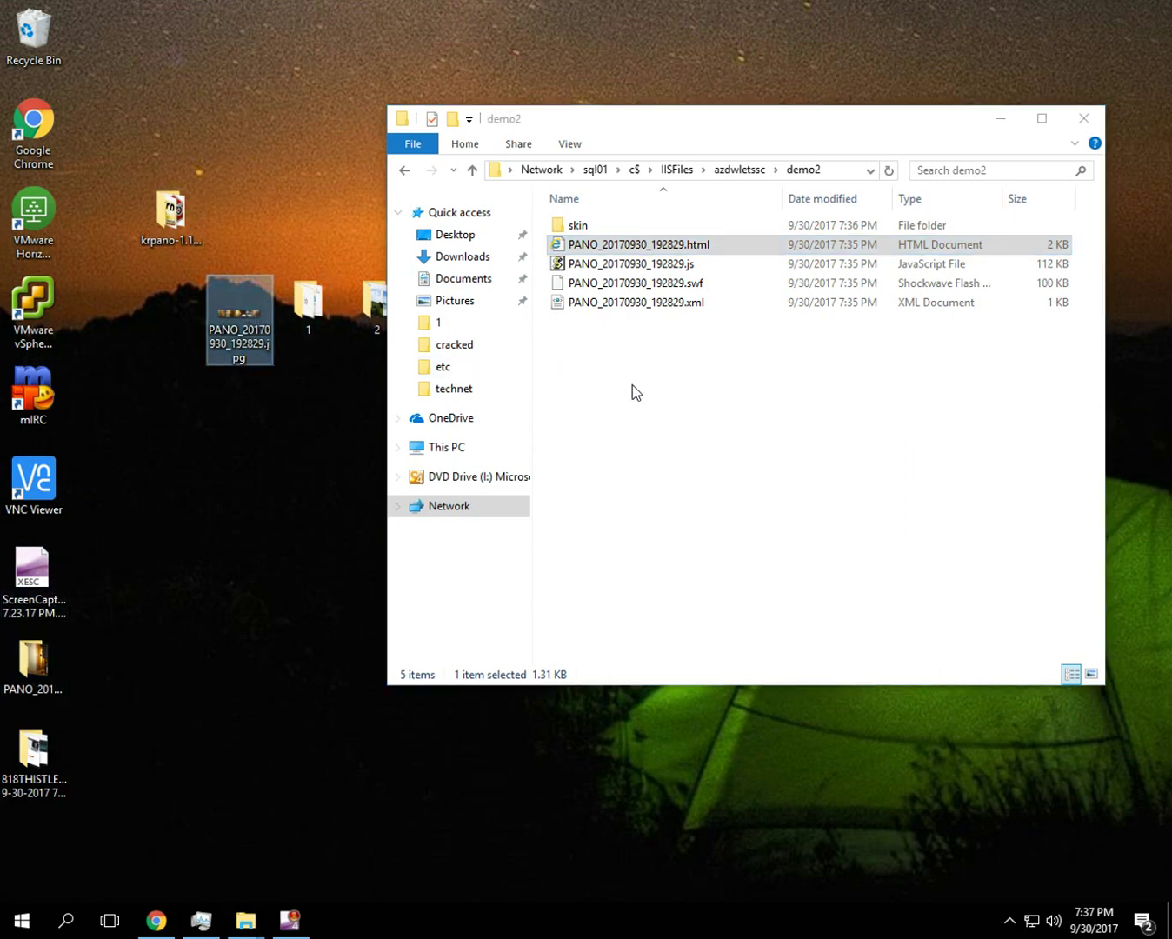
click(31, 669)
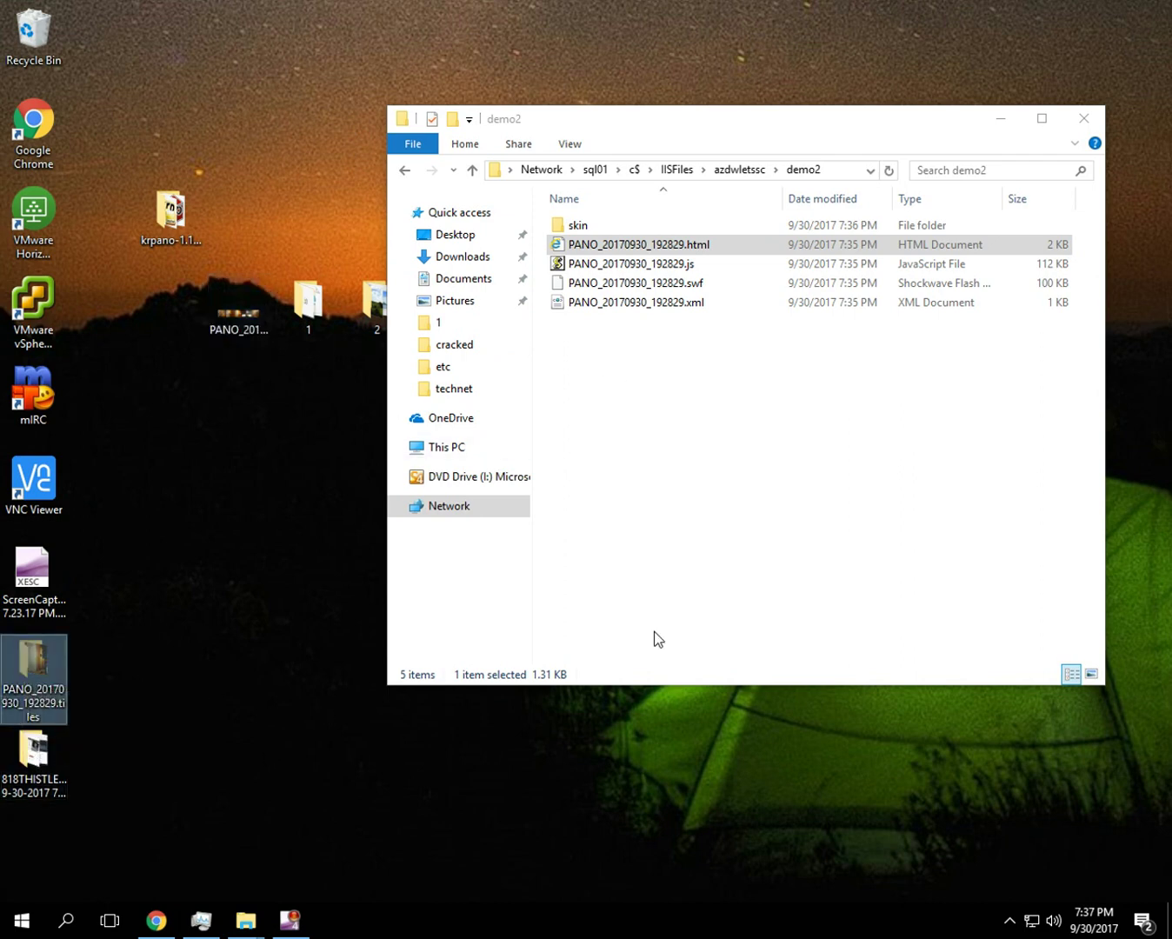
drag(658, 638, 731, 521)
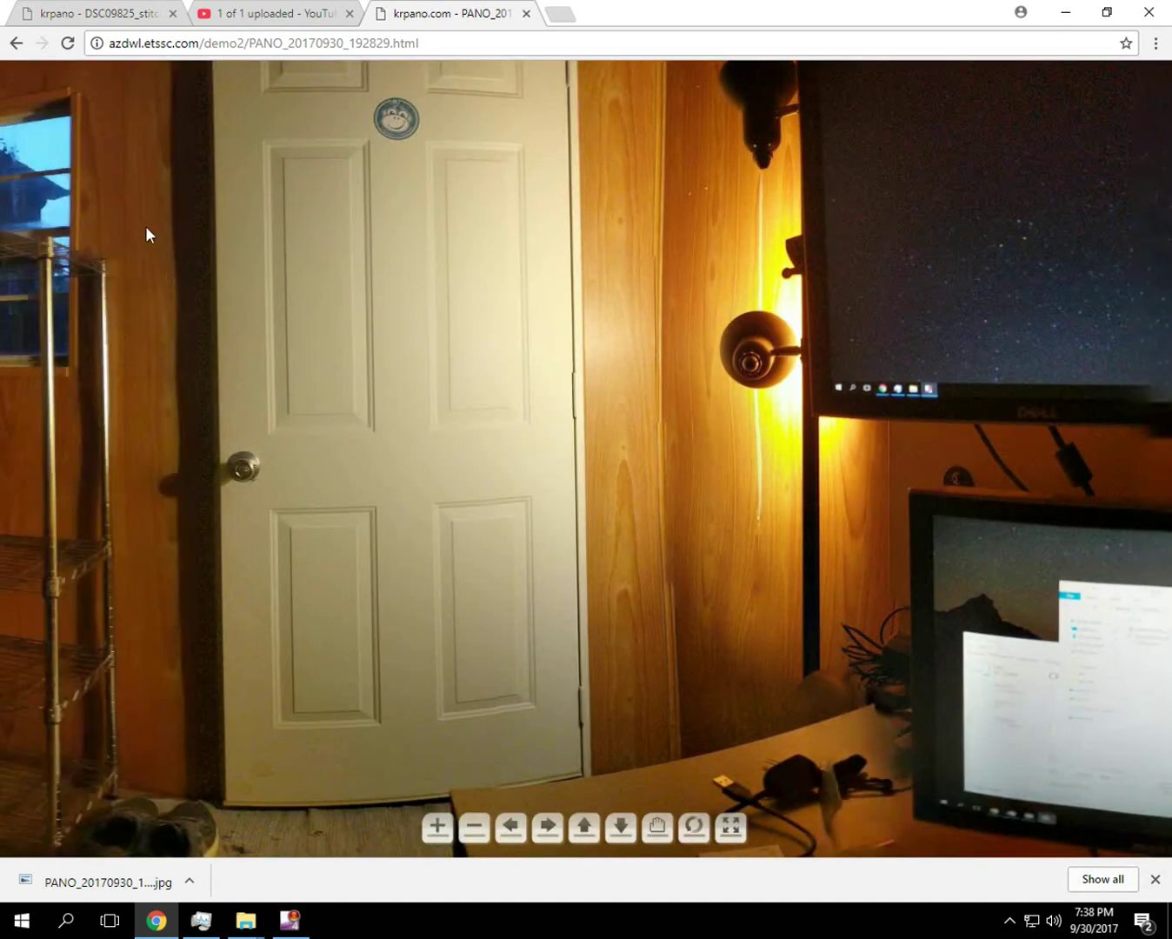
Step: Pan the phone room panorama left and further around the room
drag(342, 383, 104, 372)
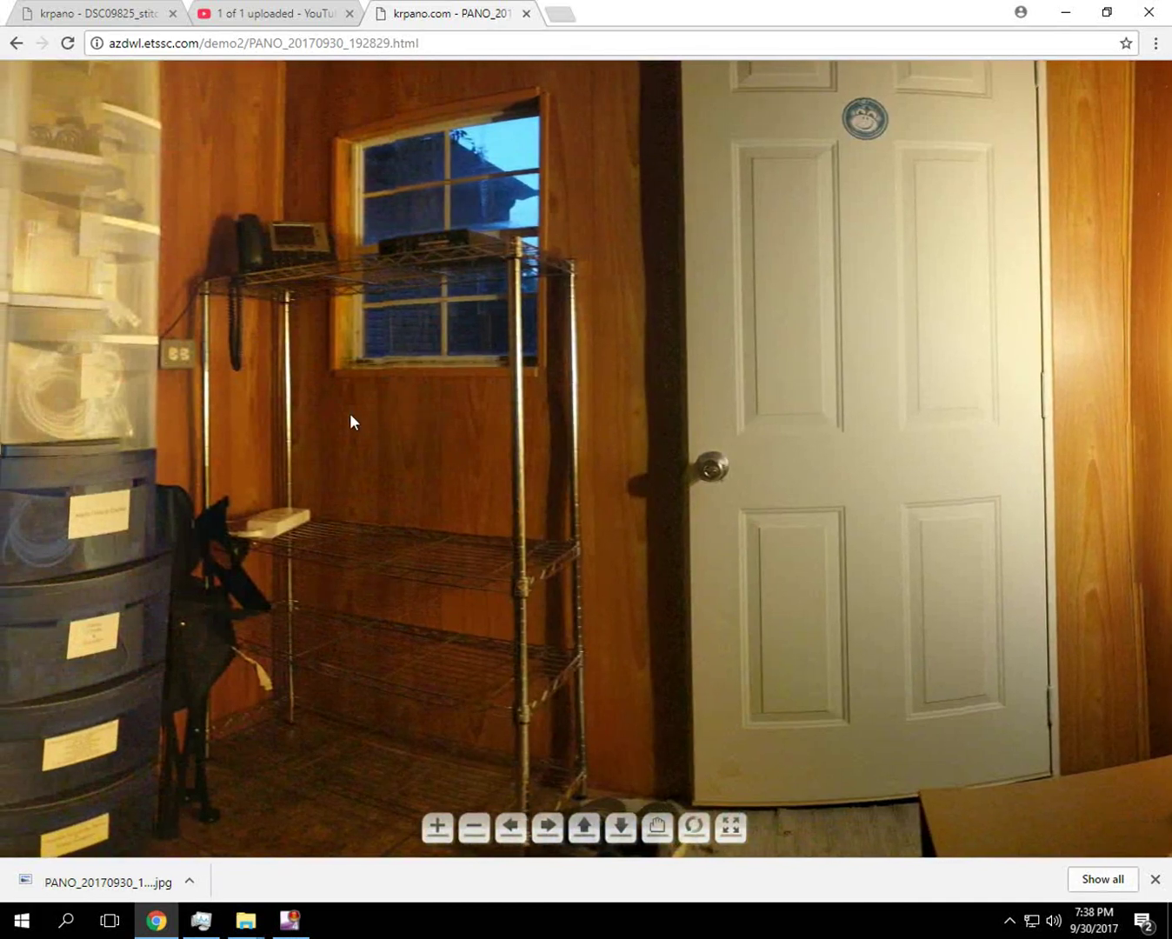
drag(351, 423, 338, 490)
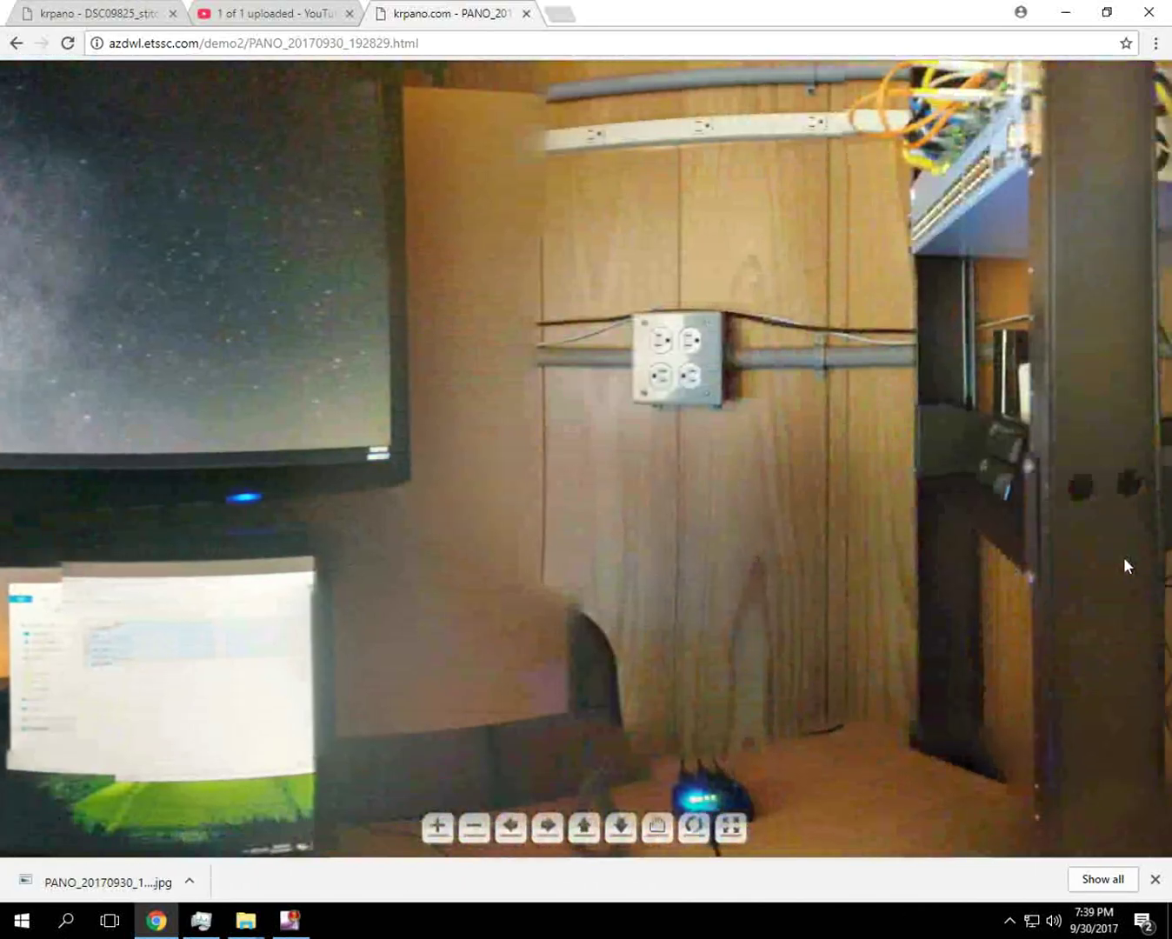
Step: Go to the krpano.com home page from the address bar suggestion
click(520, 40)
text(krp)
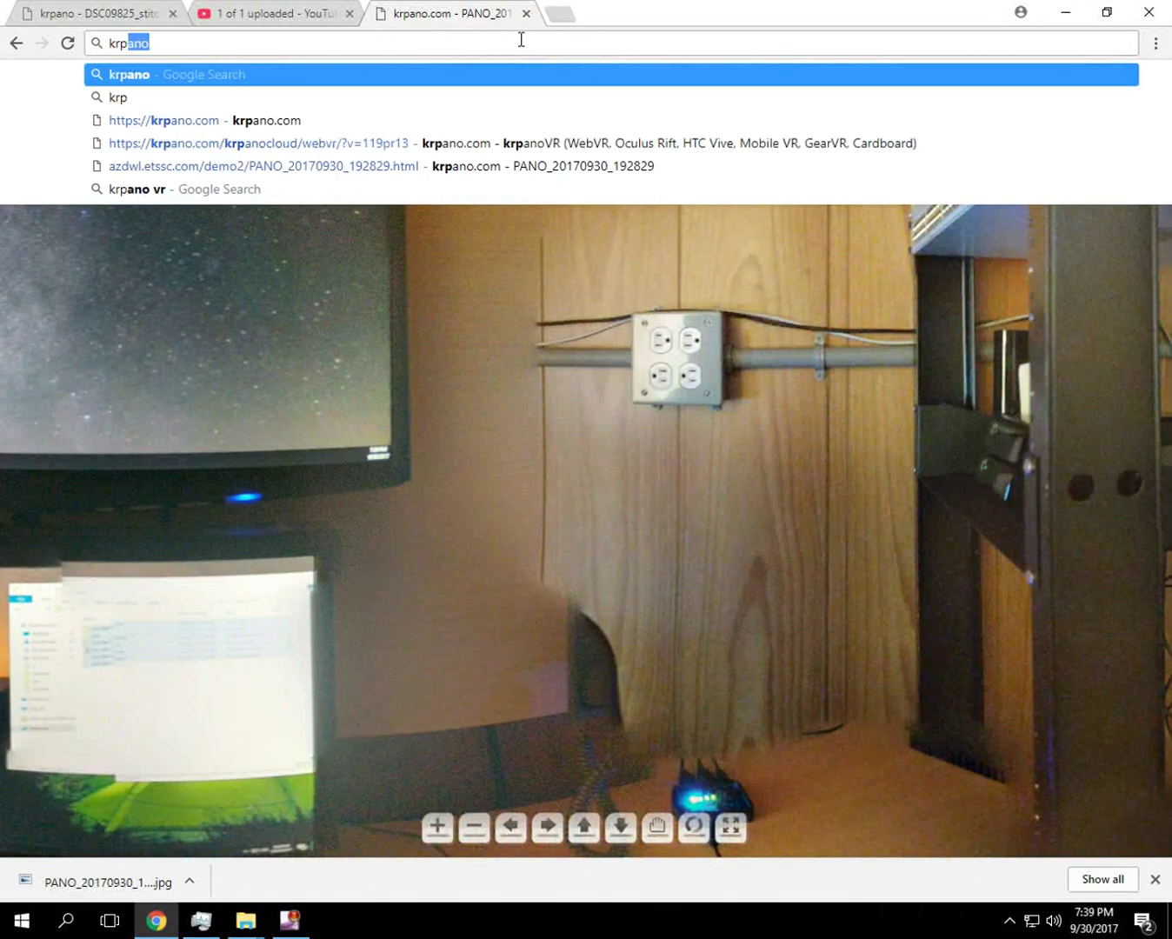
key(Delete)
key(Down)
key(Return)
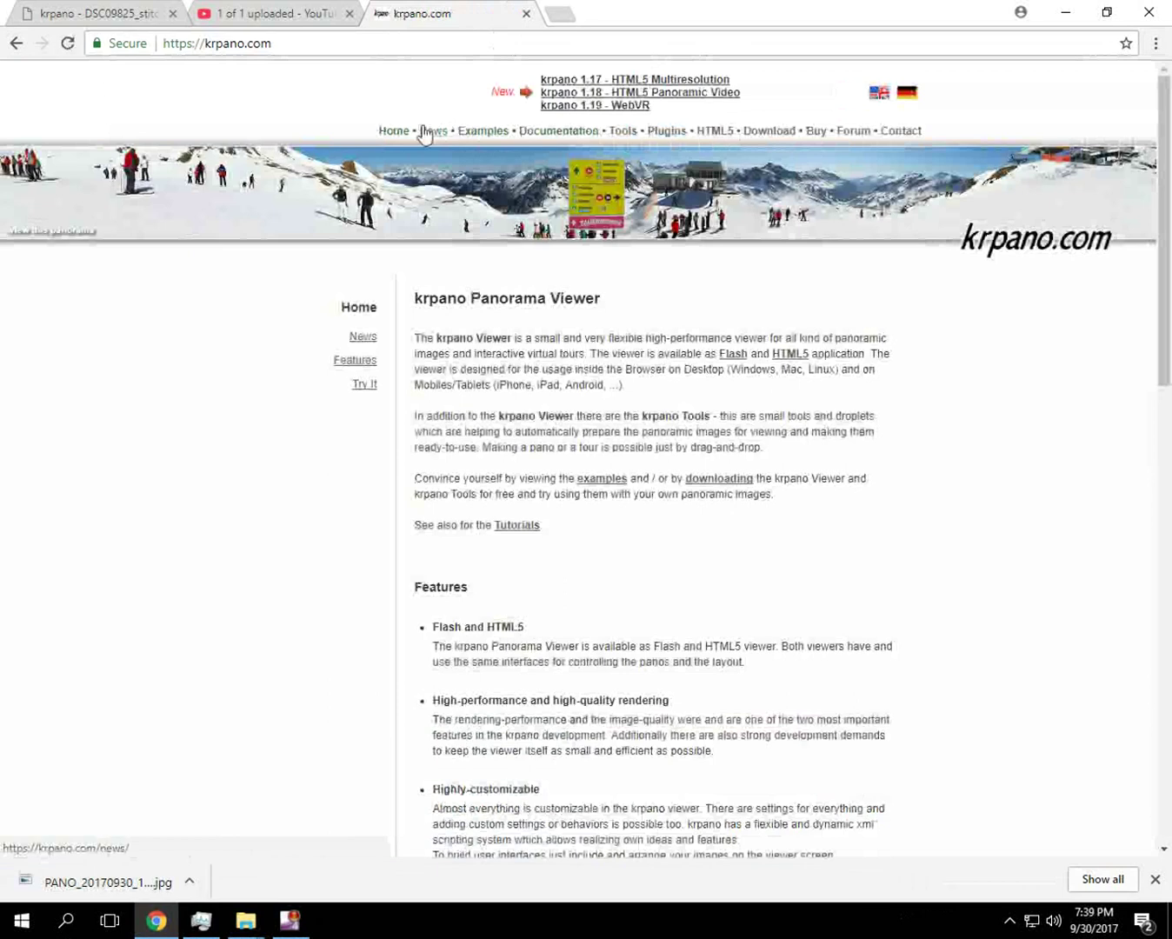
Step: Open the Buy page and scroll through prices to the 129 € krpano License
click(810, 131)
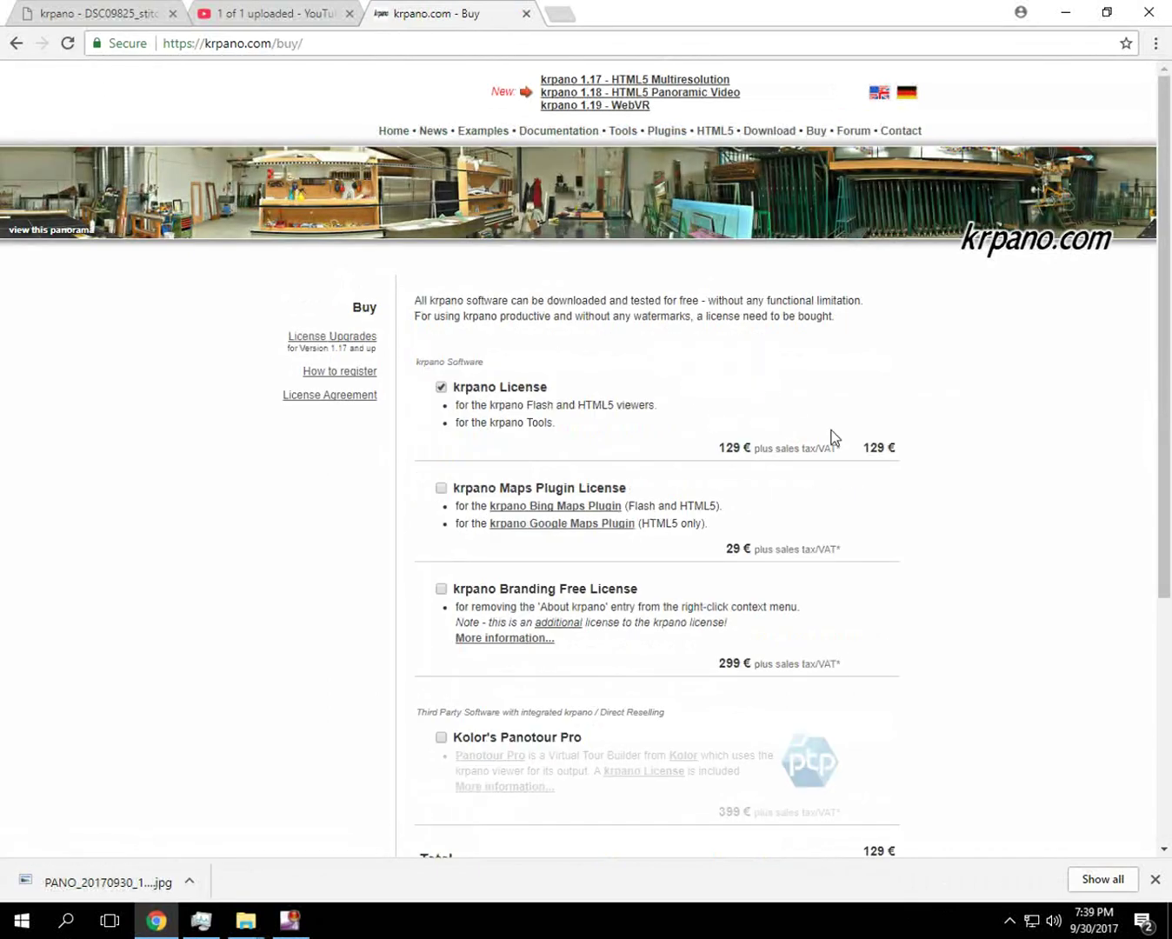
scroll(714, 459, down, 2)
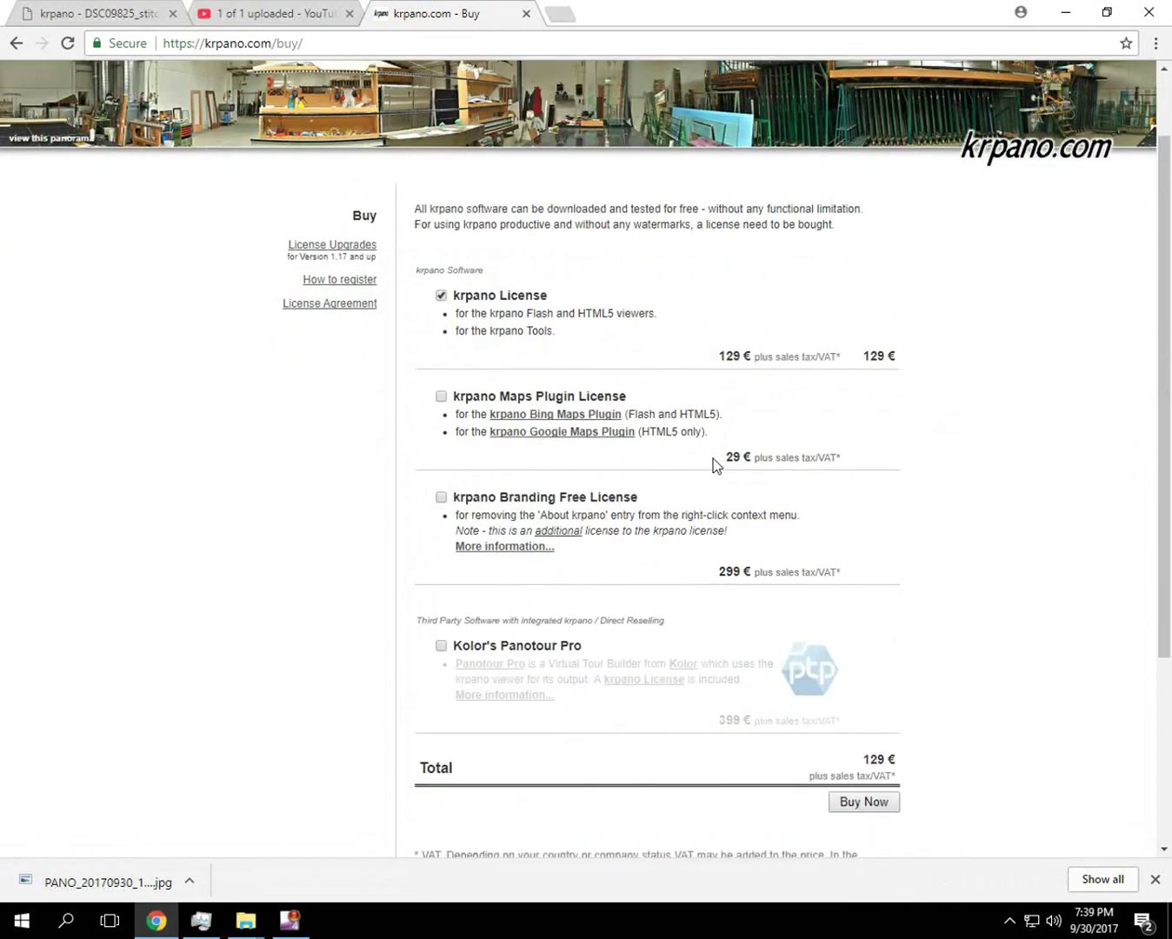
scroll(714, 460, down, 1)
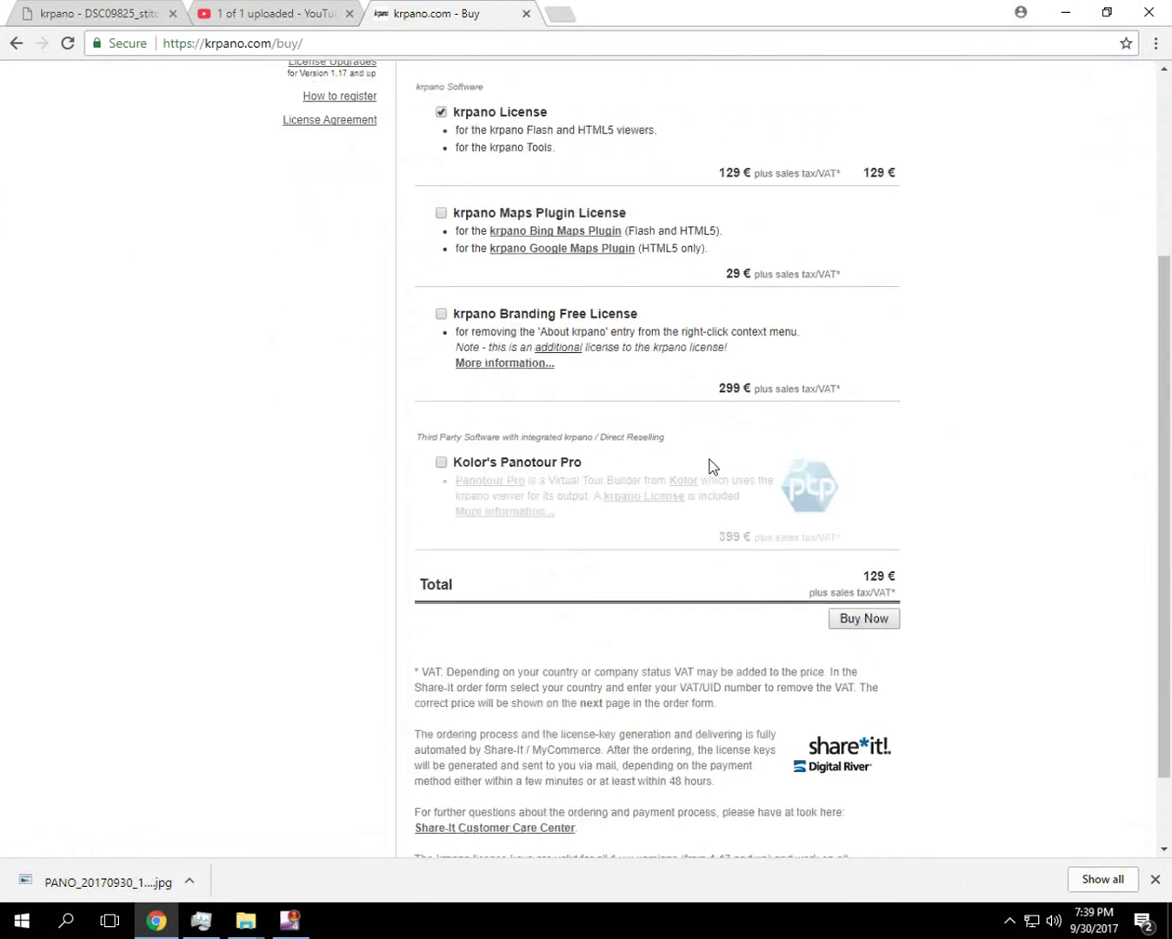
scroll(708, 465, down, 1)
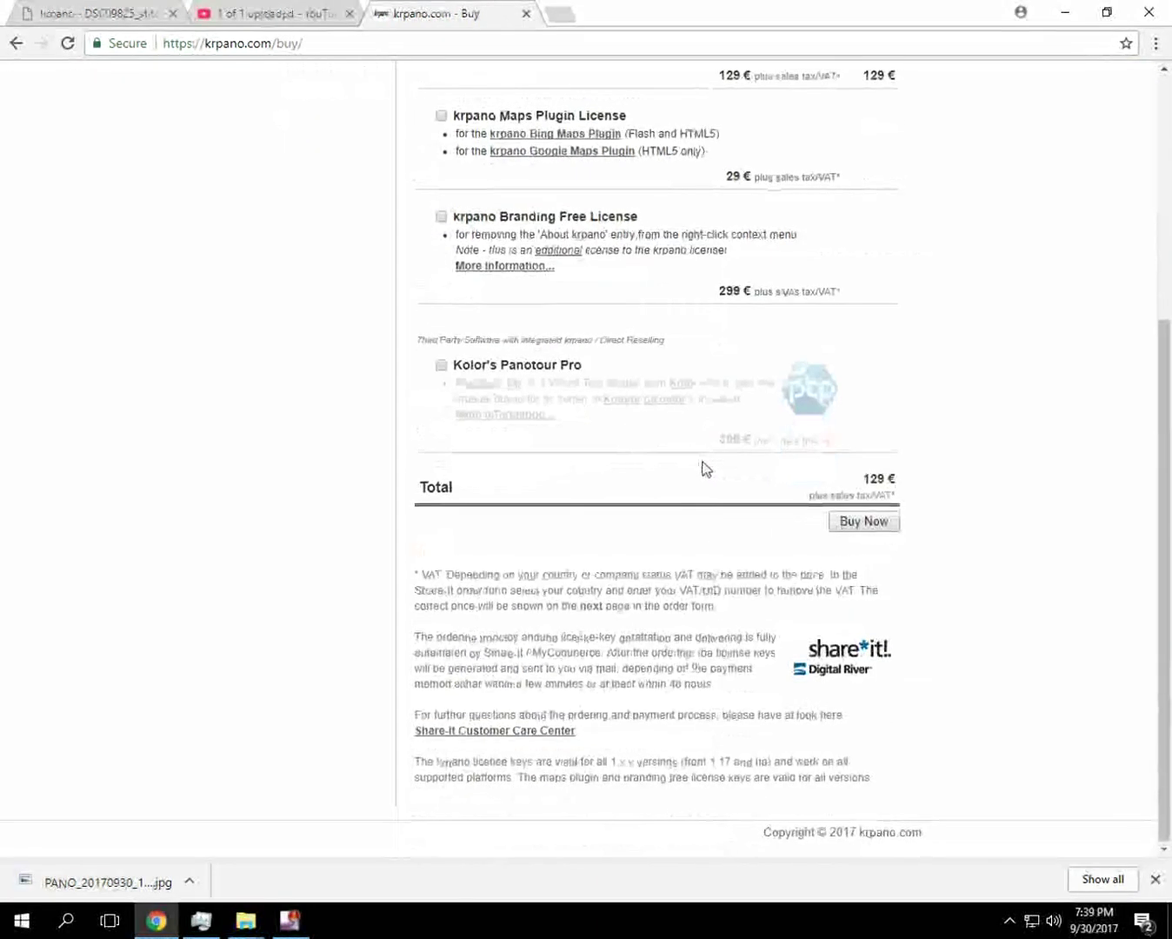
scroll(700, 470, up, 4)
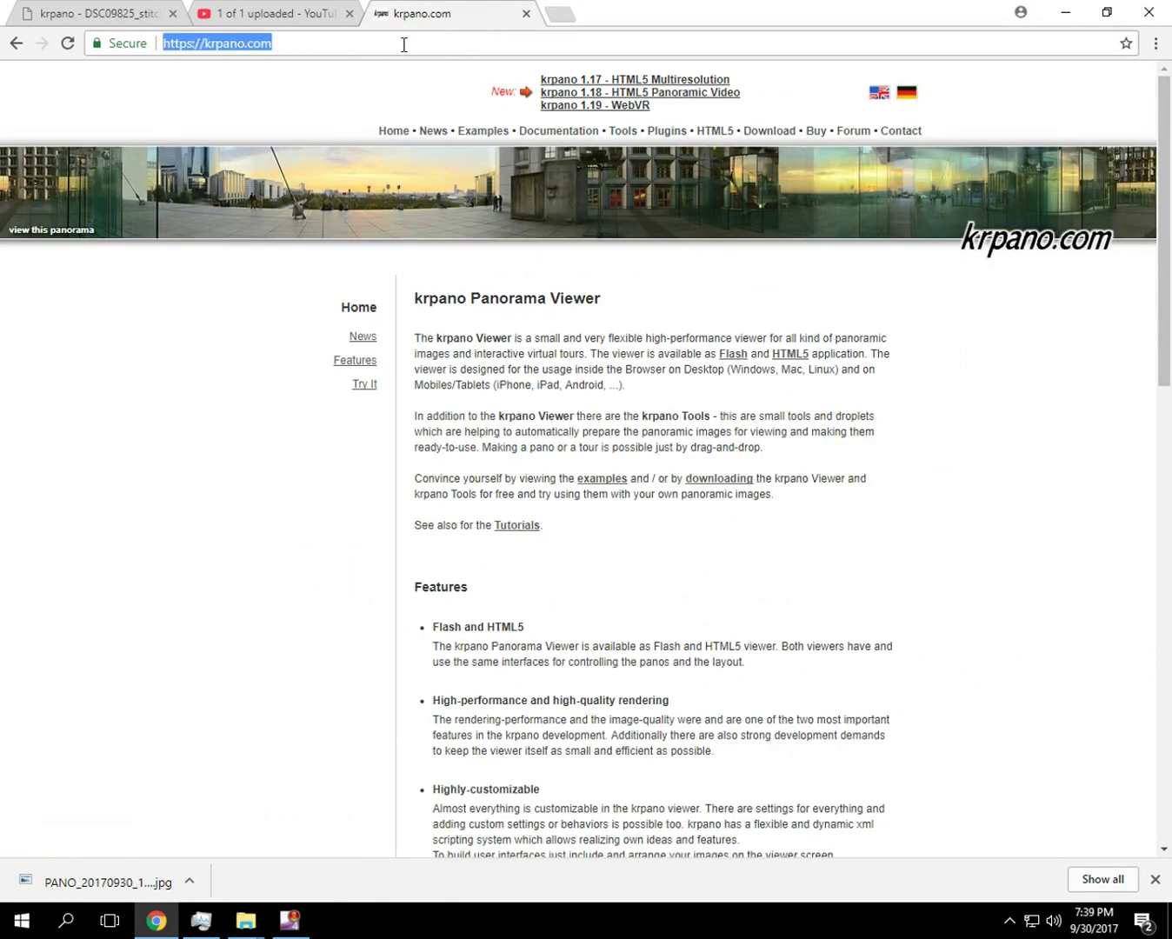
Step: Go to kwi.us and open its Admissions Virtual Tour page
text(kwi.us)
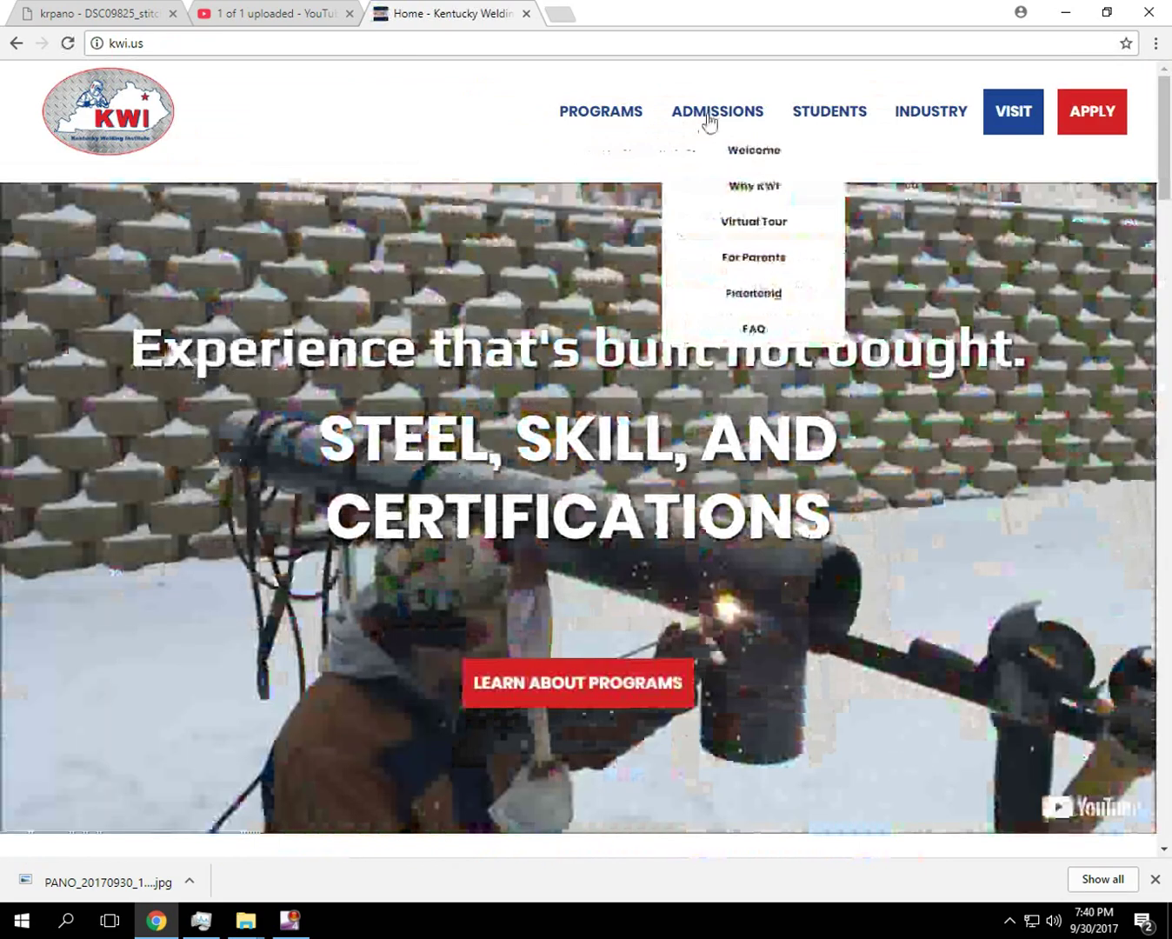
mouse_move(712, 120)
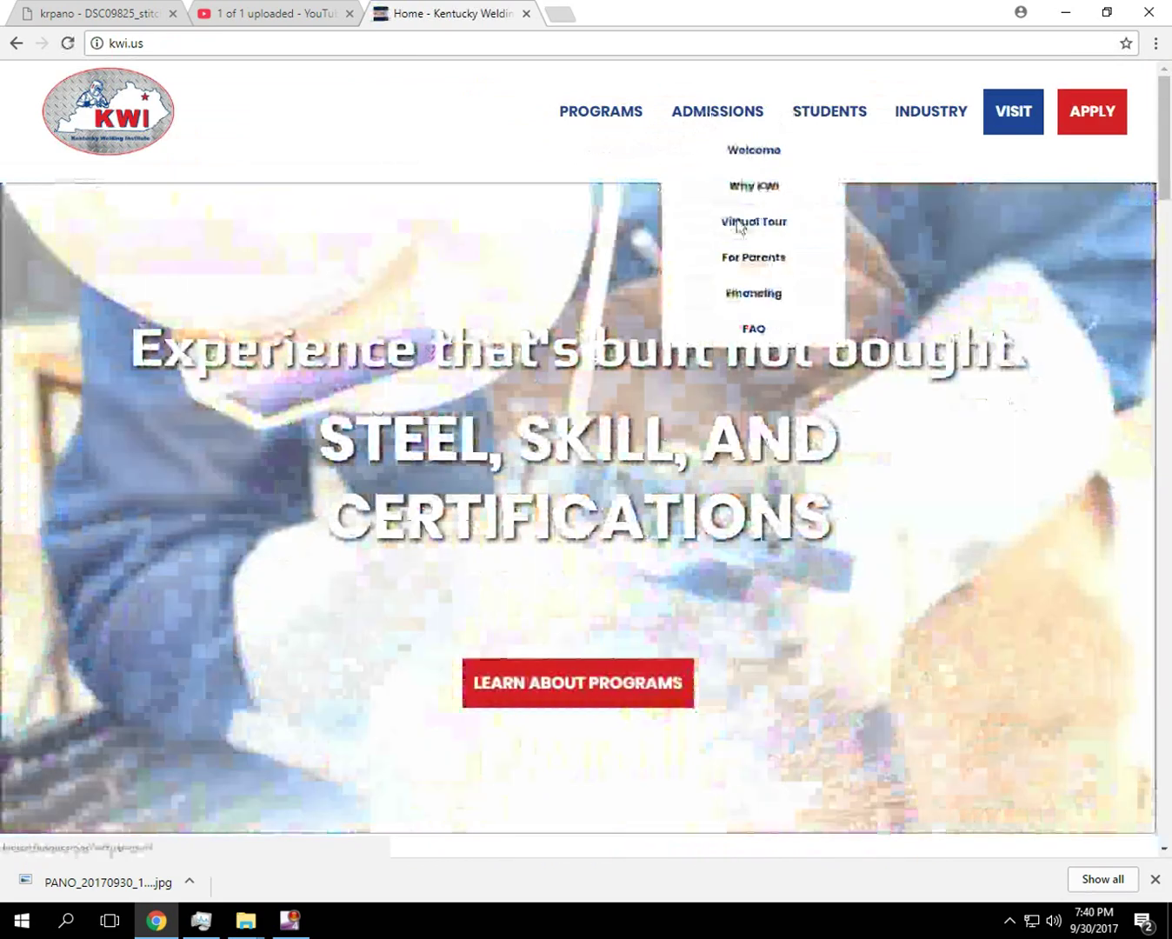
click(739, 224)
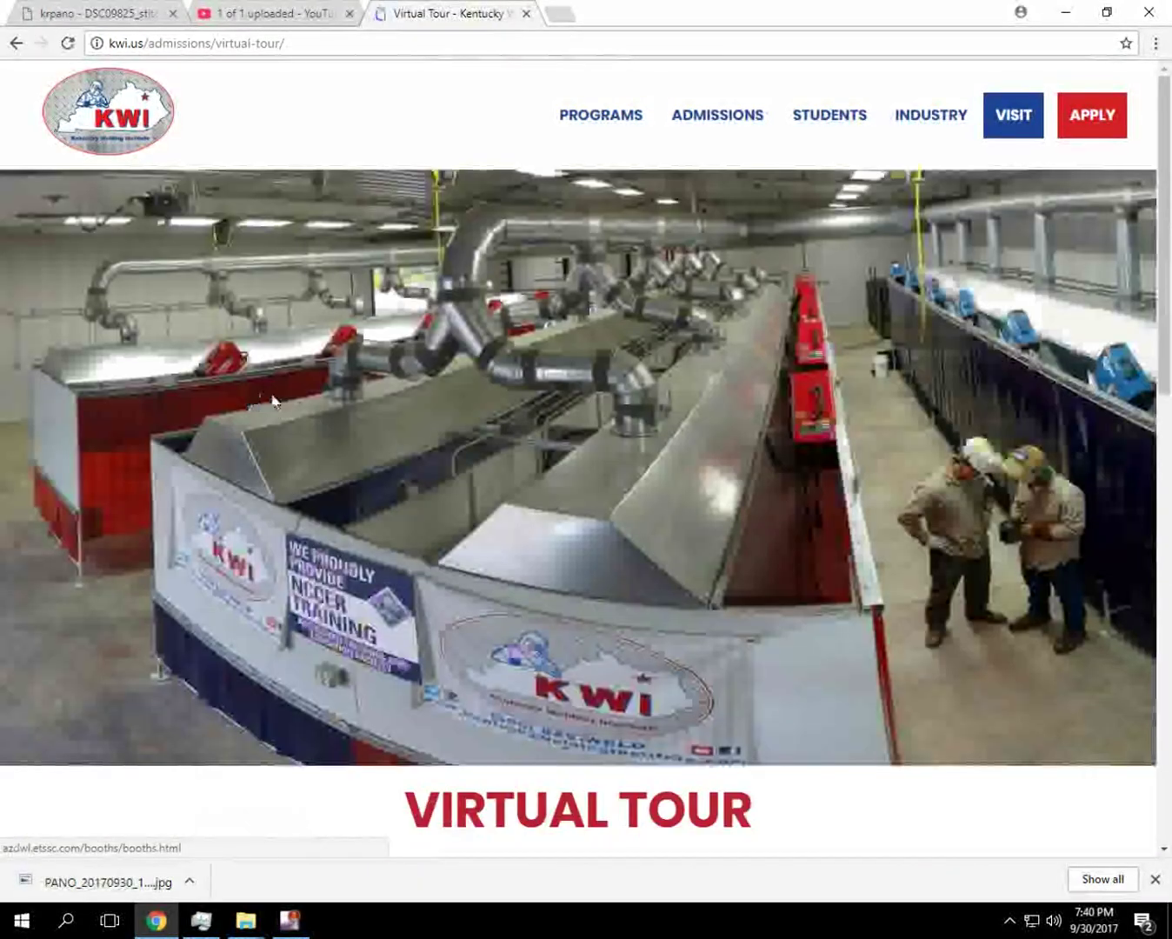
Step: Explore the 360° welding shop panorama, panning left toward the red stands
scroll(279, 435, down, 6)
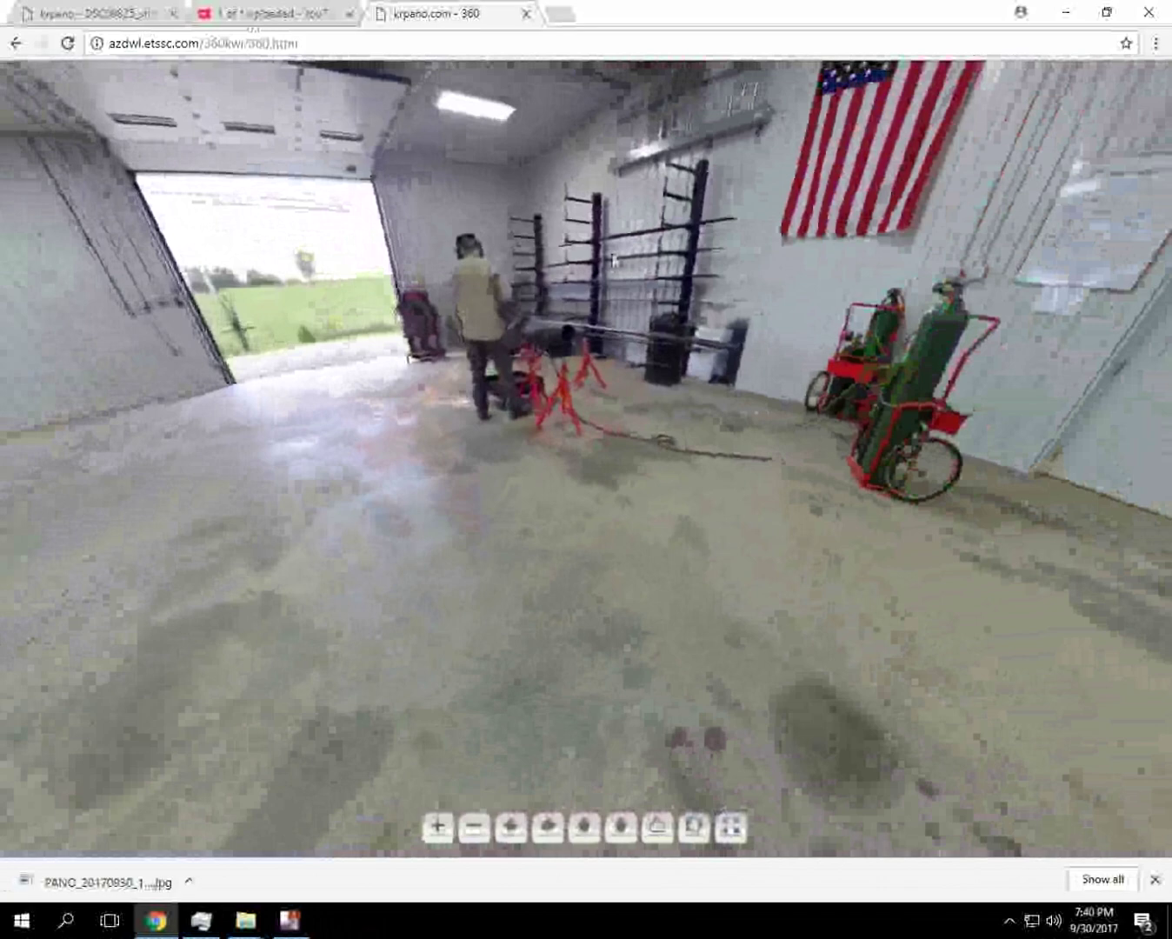
scroll(638, 261, up, 5)
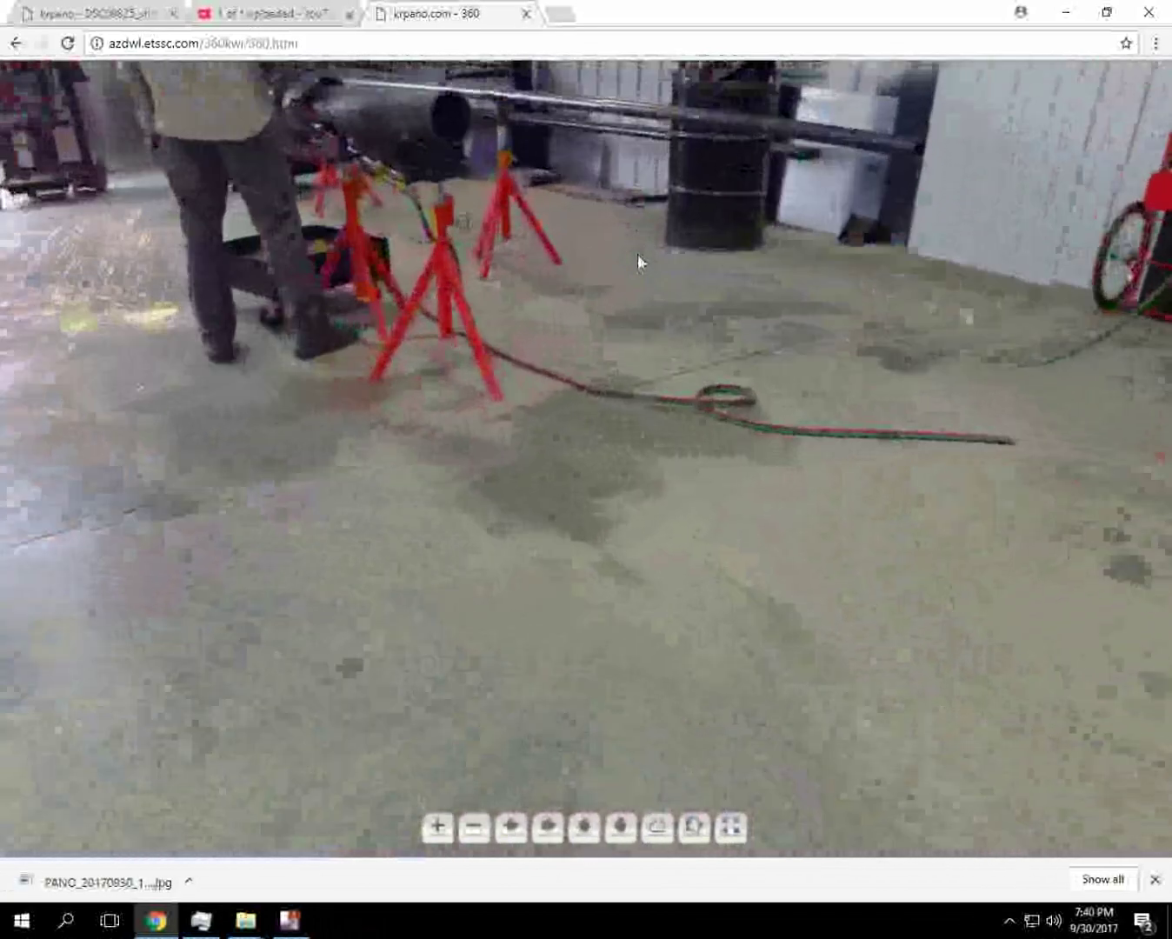
scroll(639, 154, up, 5)
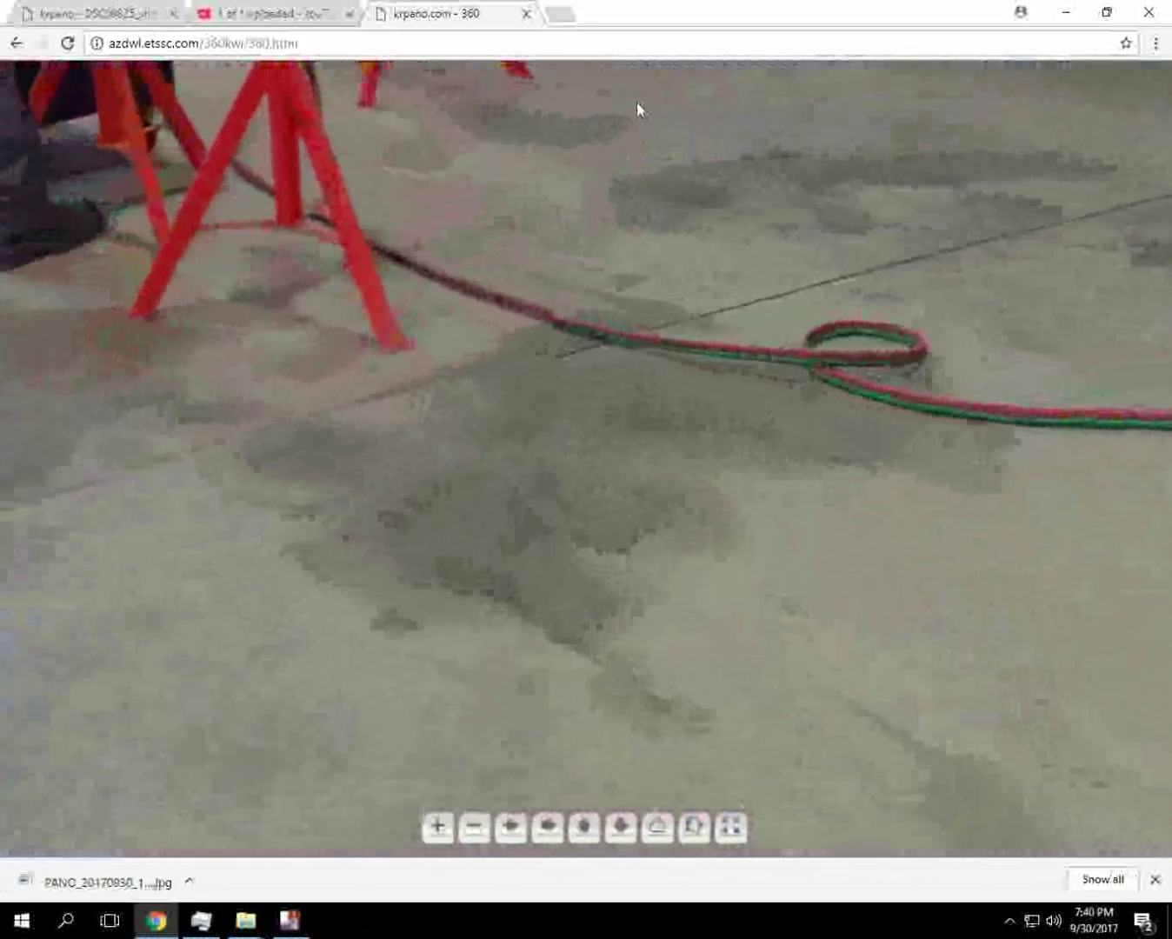
scroll(641, 280, down, 5)
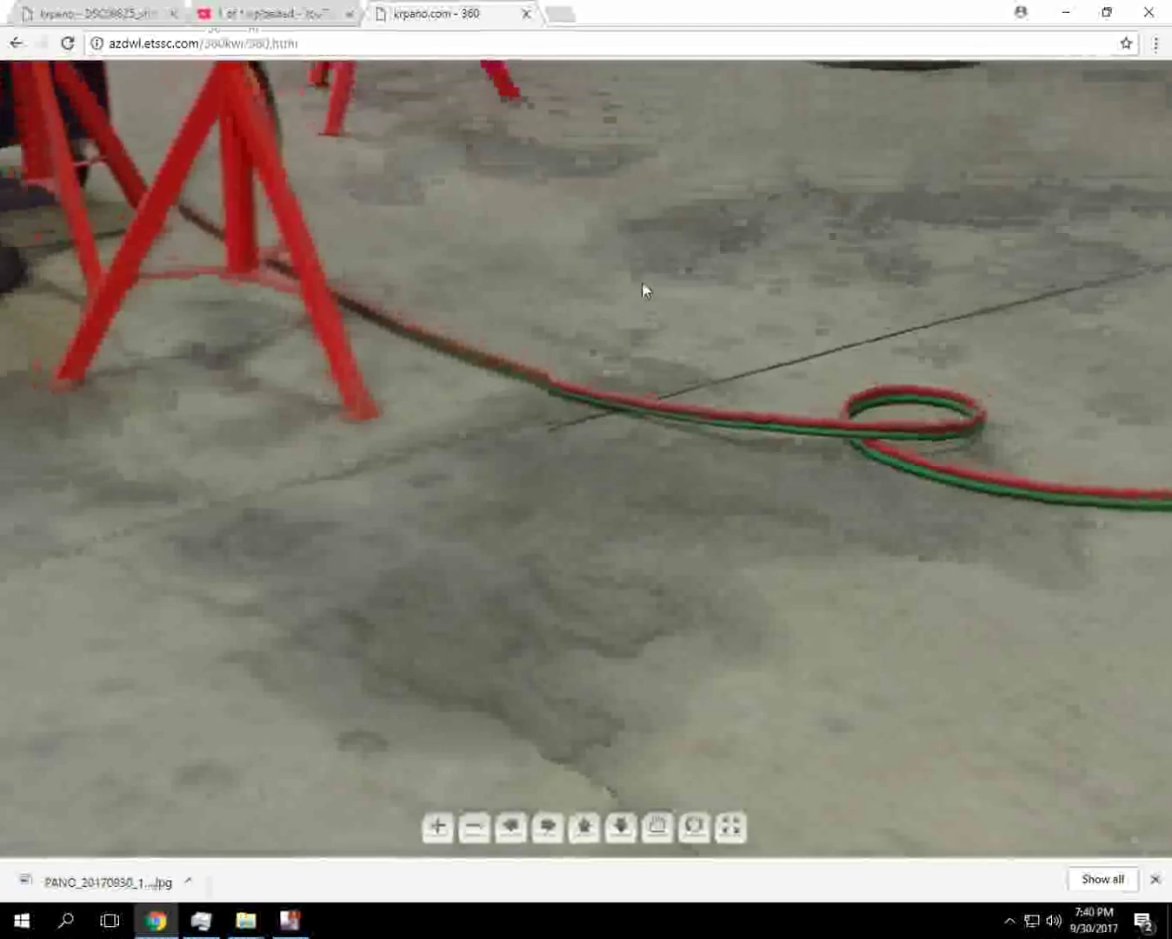
scroll(640, 286, down, 8)
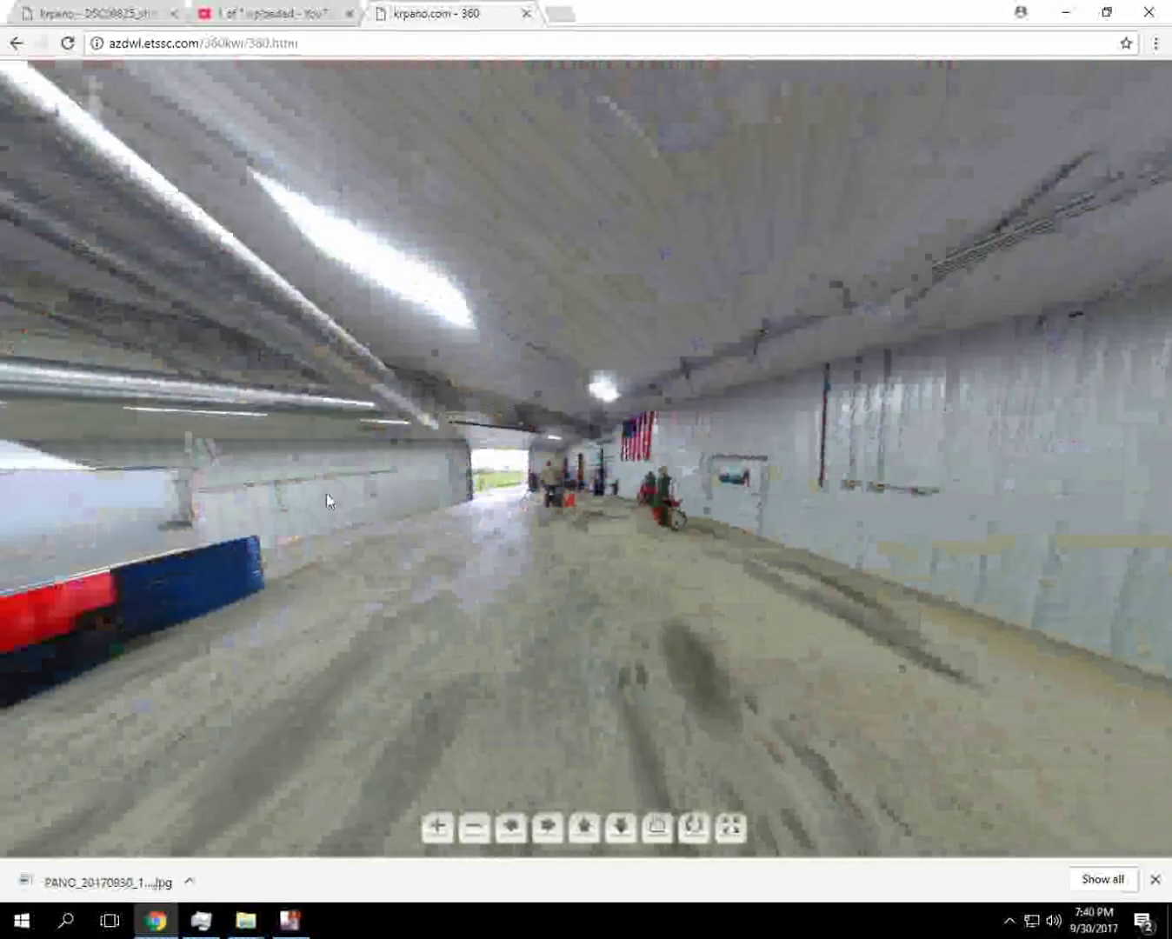
drag(318, 517, 553, 496)
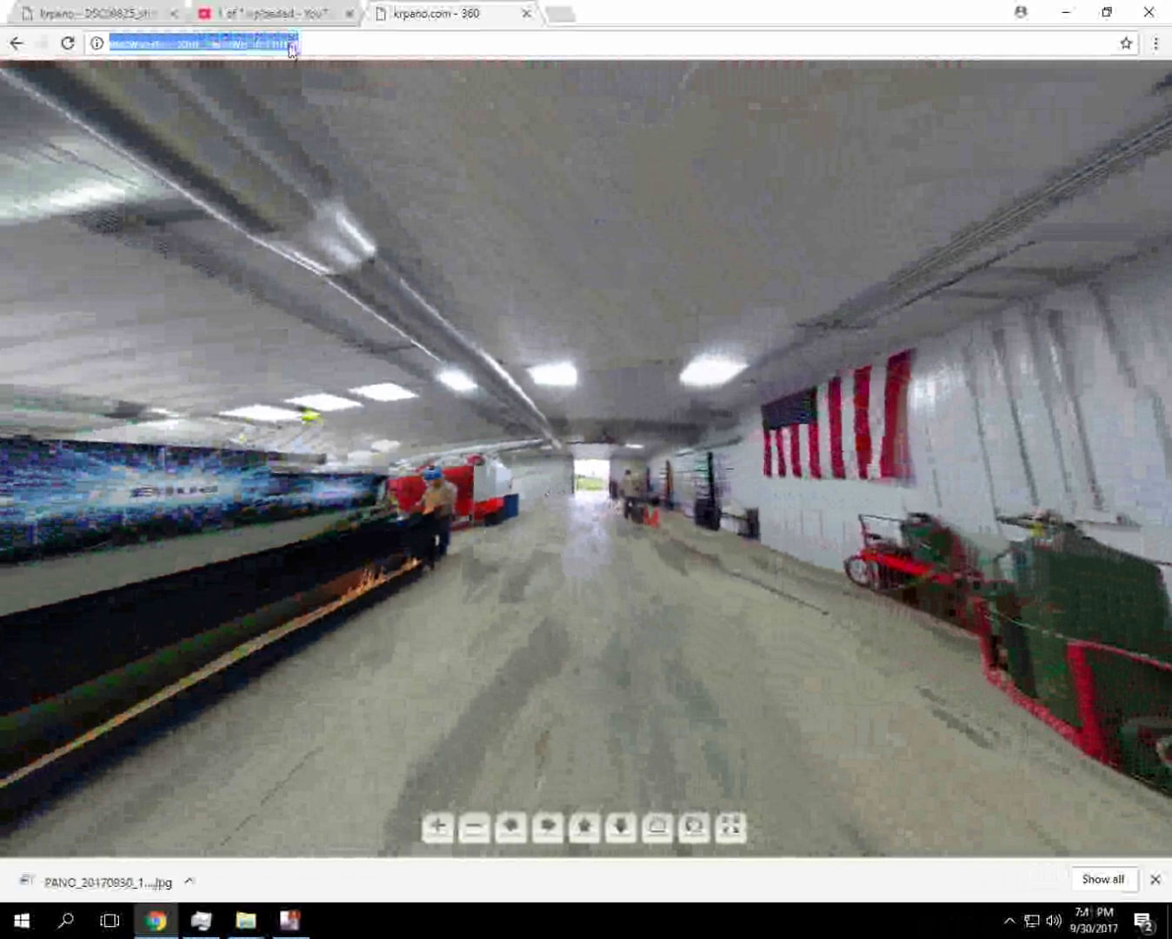
Step: Search Google for 'gigapan epic 100' via the autocomplete suggestion
text(google.com)
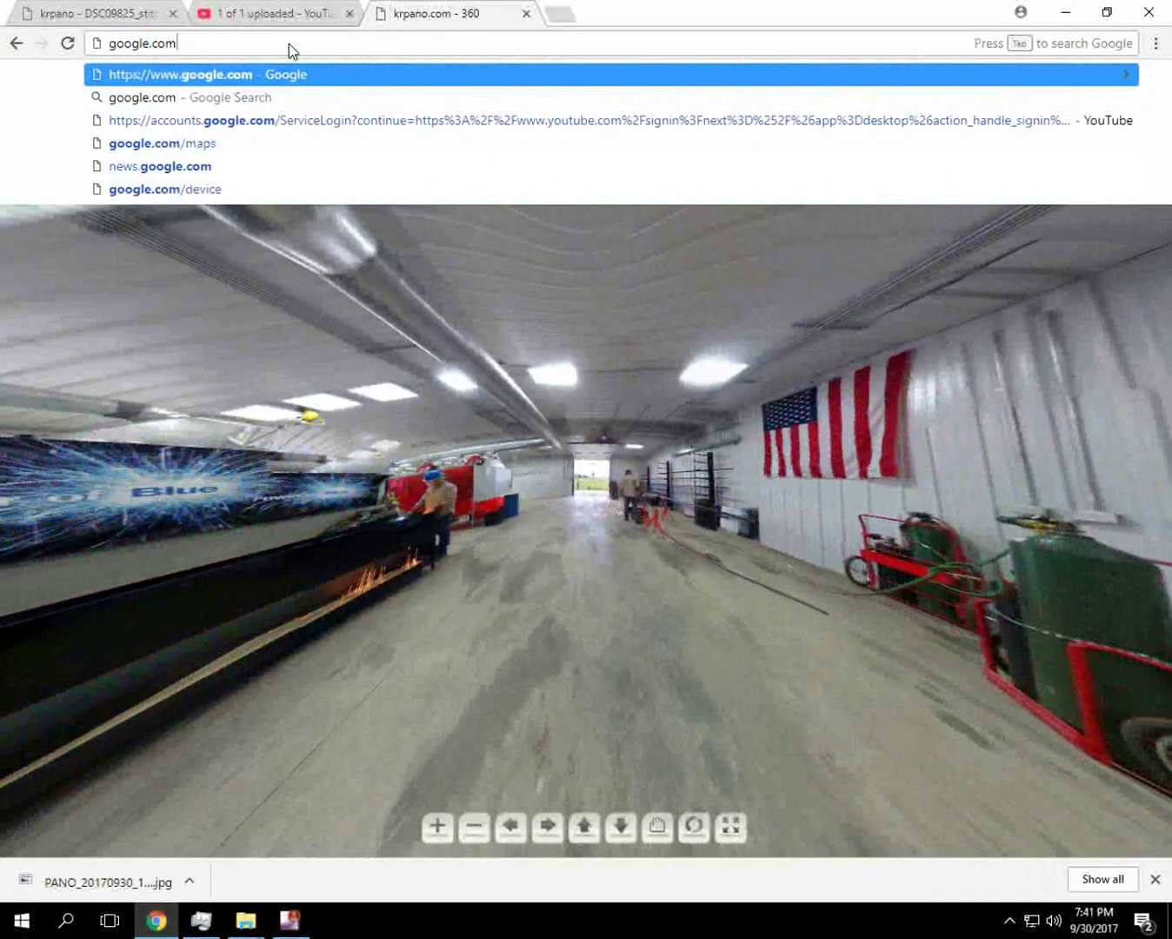
key(Return)
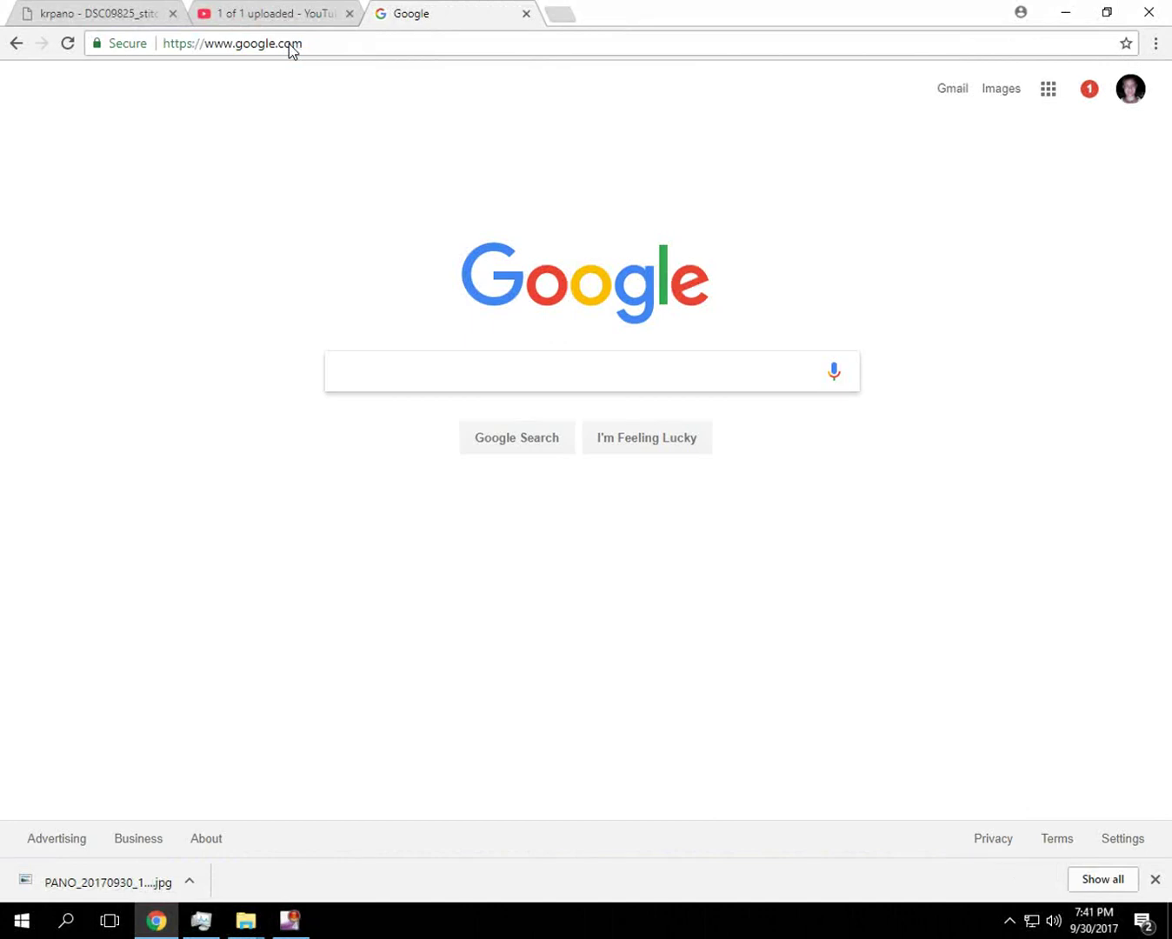
text(gigapan)
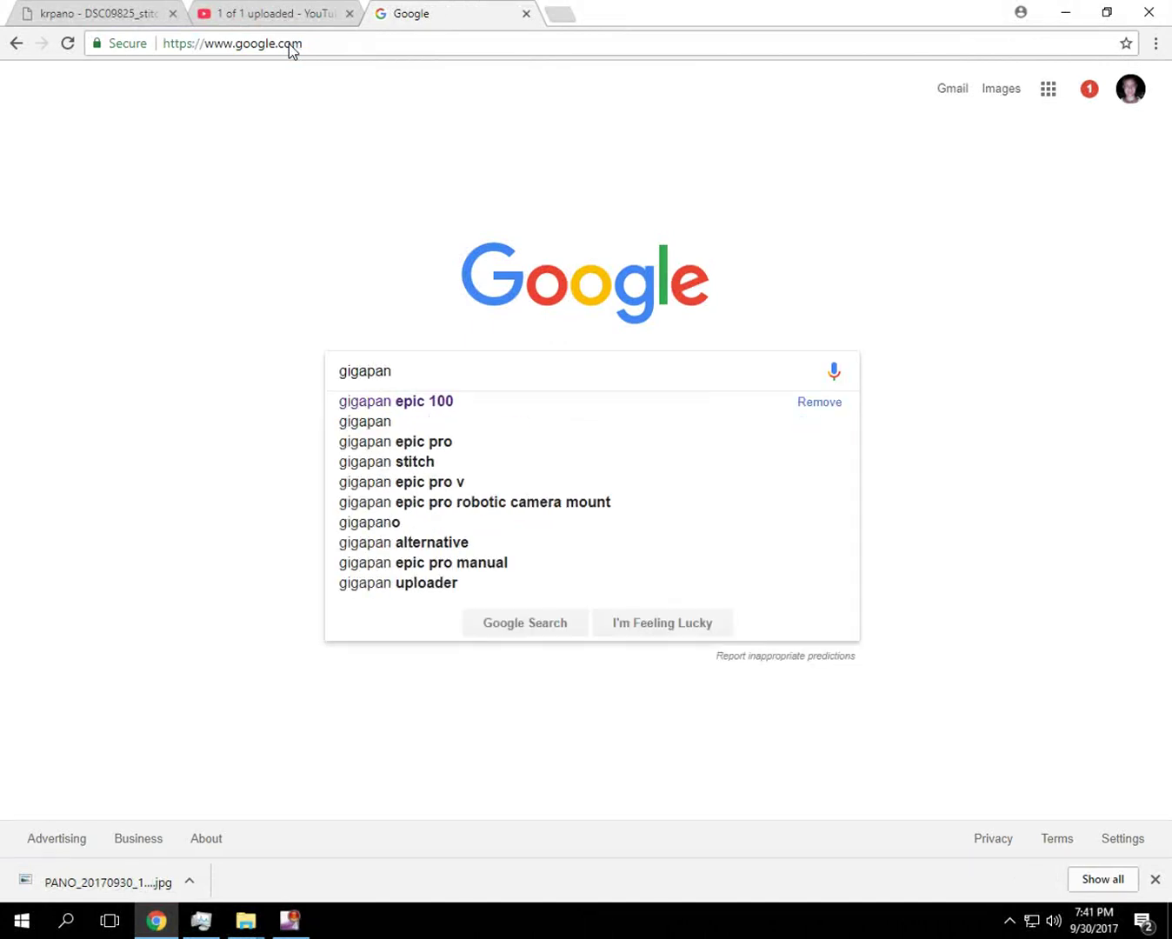
key(Down)
key(Return)
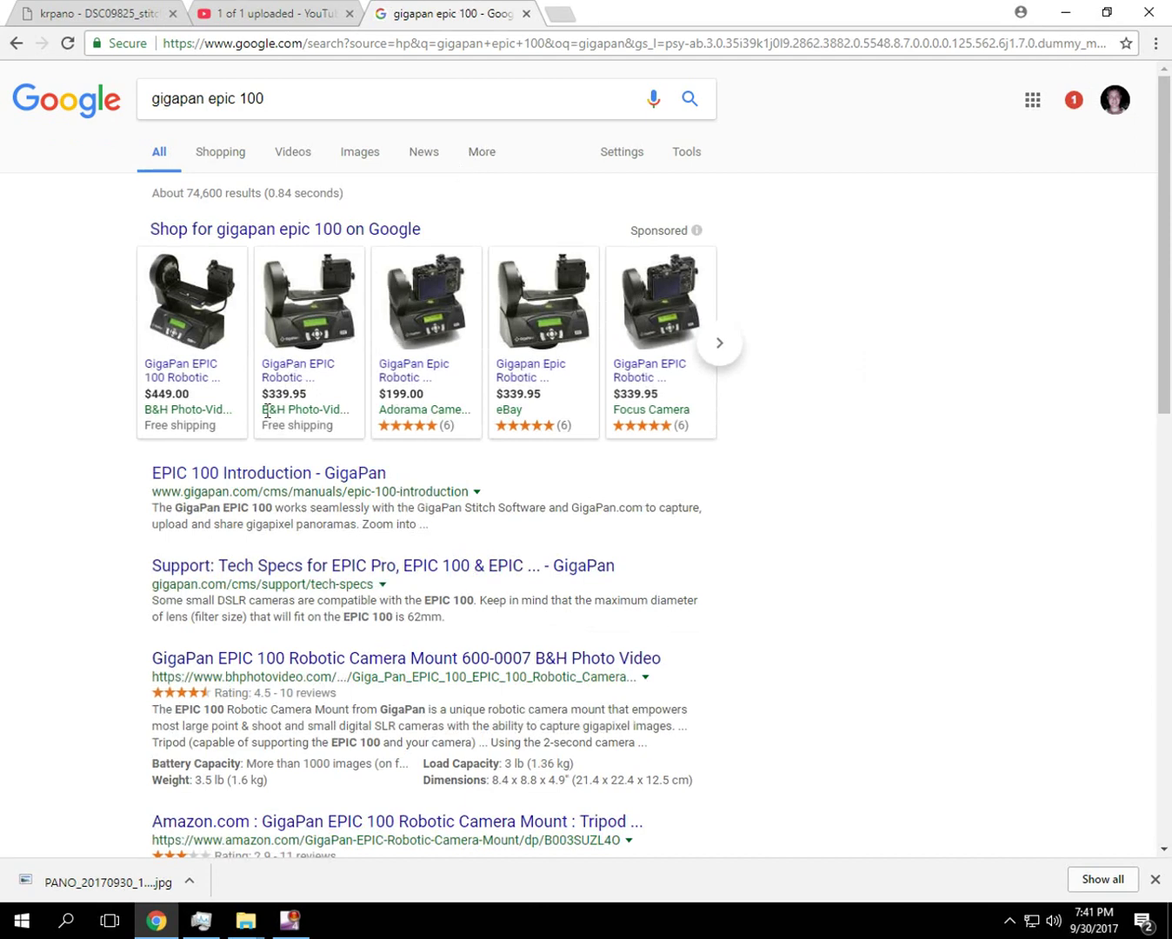
Step: Browse the results and GigaPan EPIC 100 shopping listings priced $199 to $449
mouse_move(177, 379)
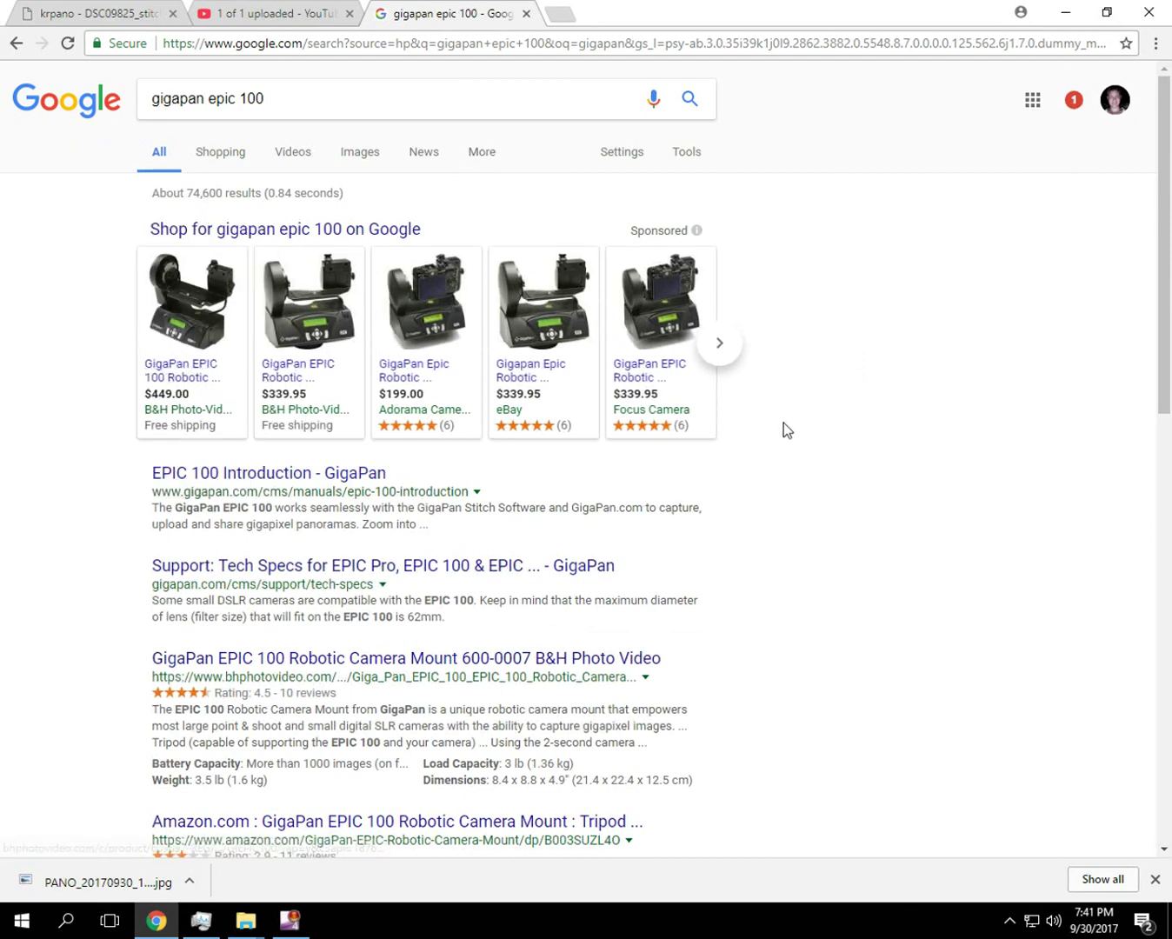
scroll(784, 423, down, 1)
scroll(784, 425, down, 2)
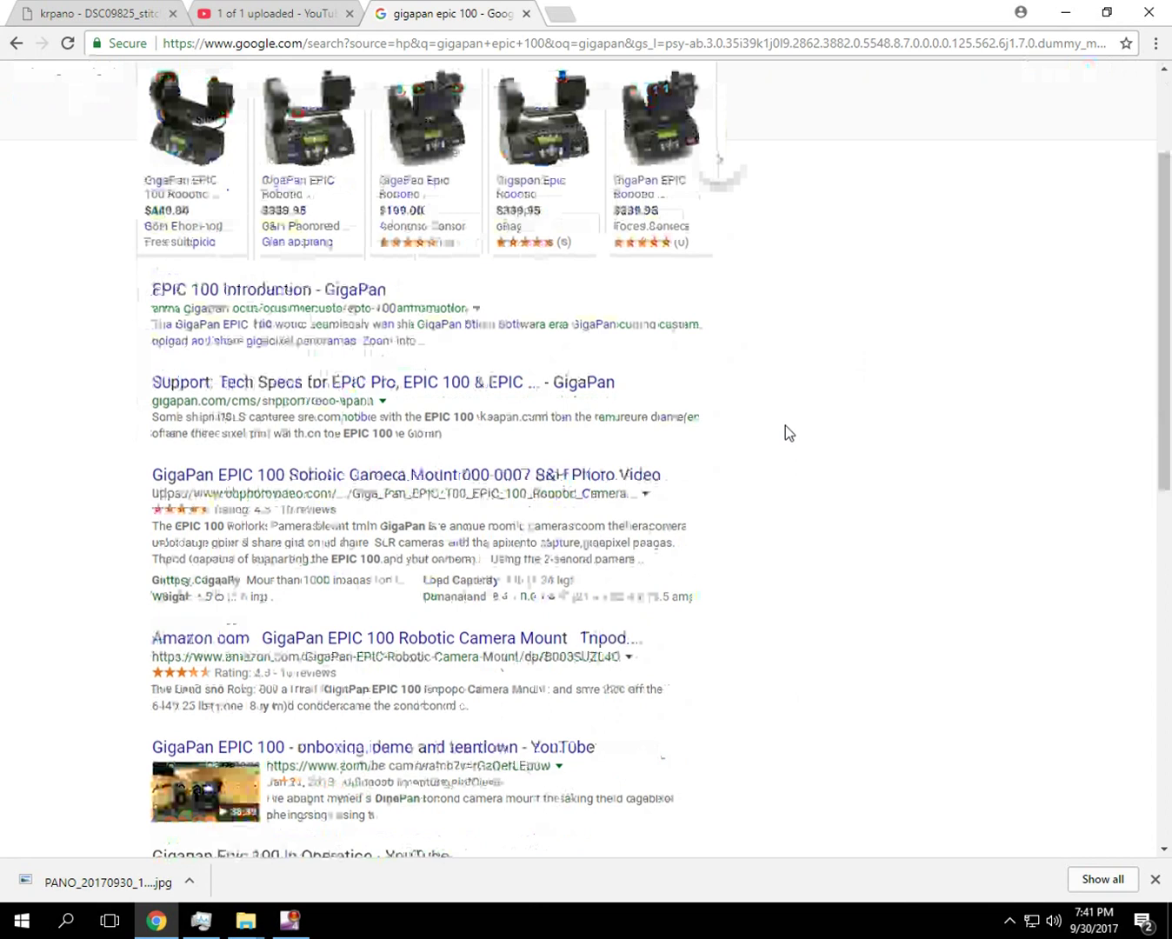
scroll(784, 425, up, 3)
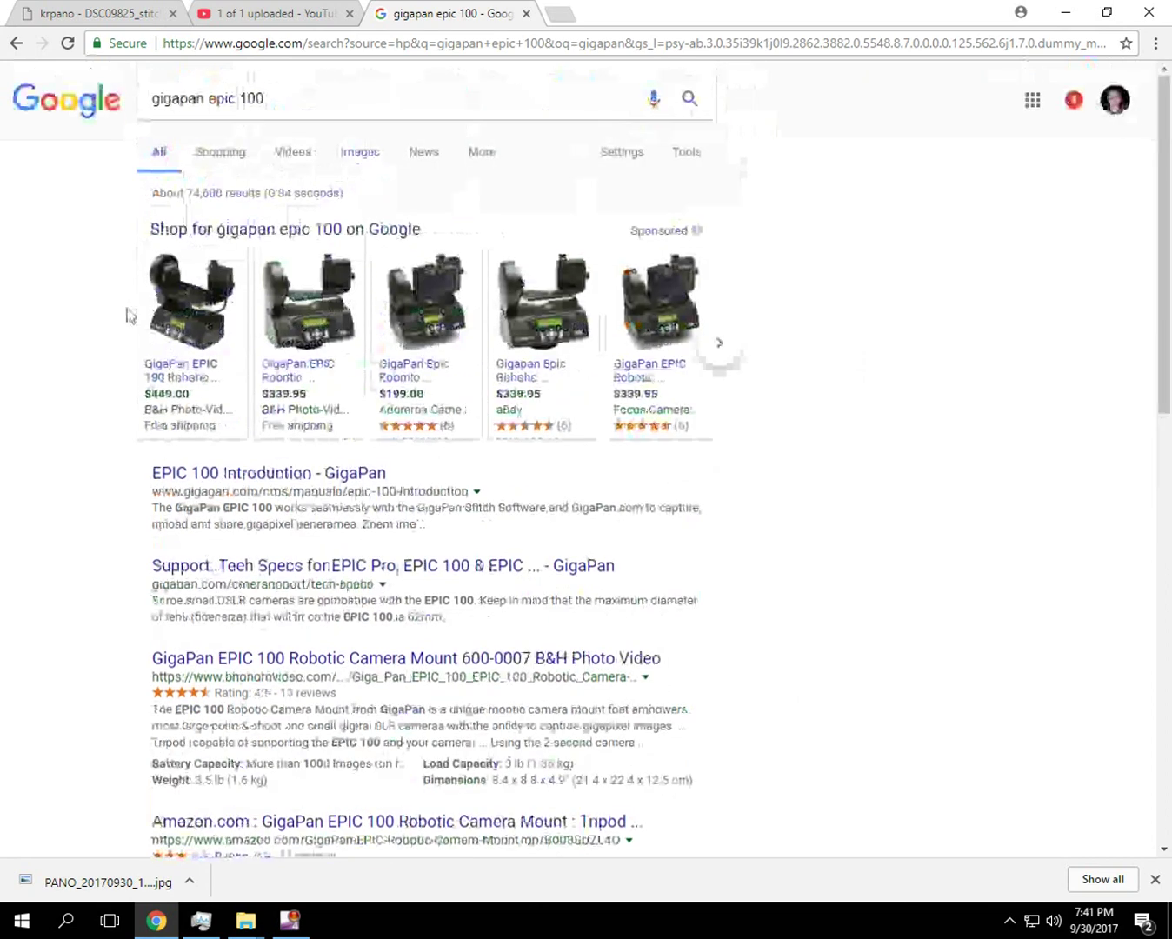
mouse_move(216, 270)
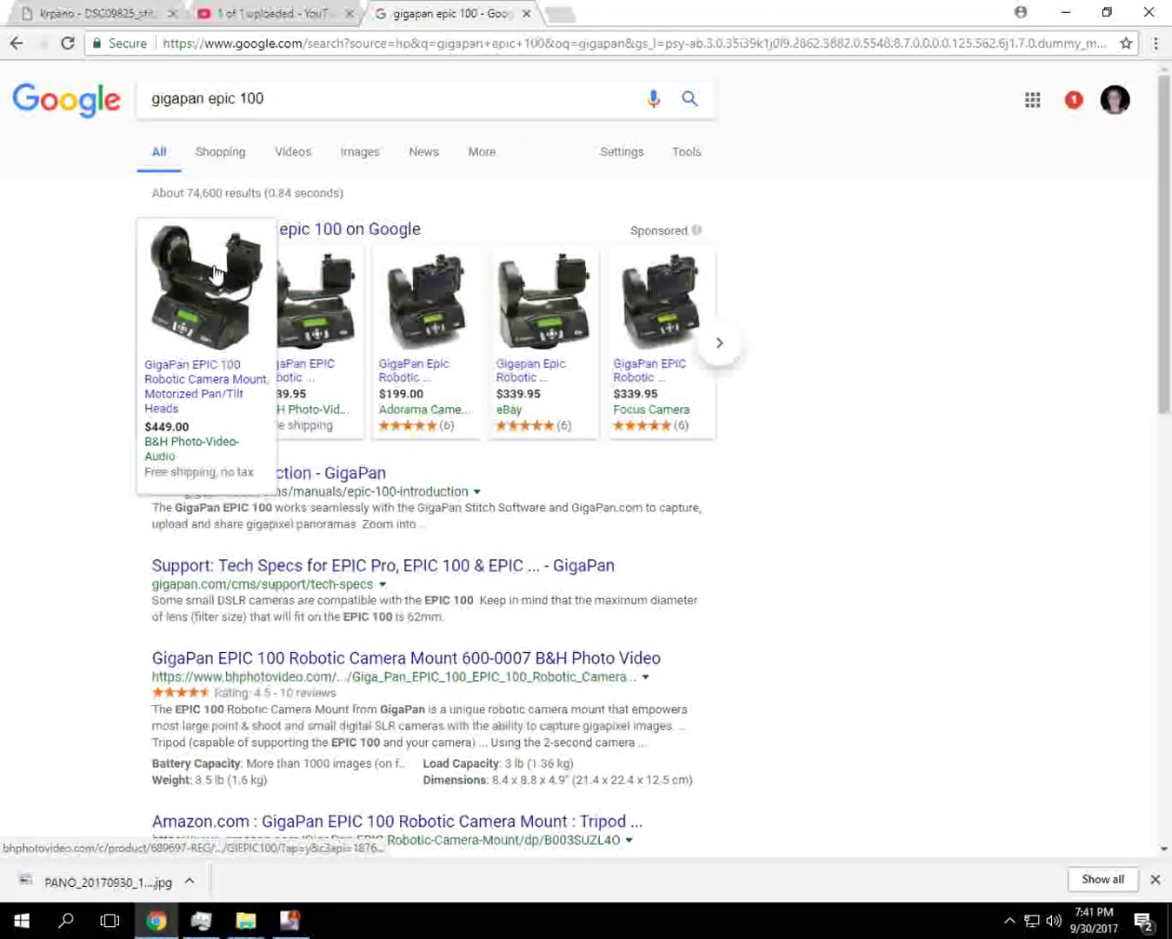